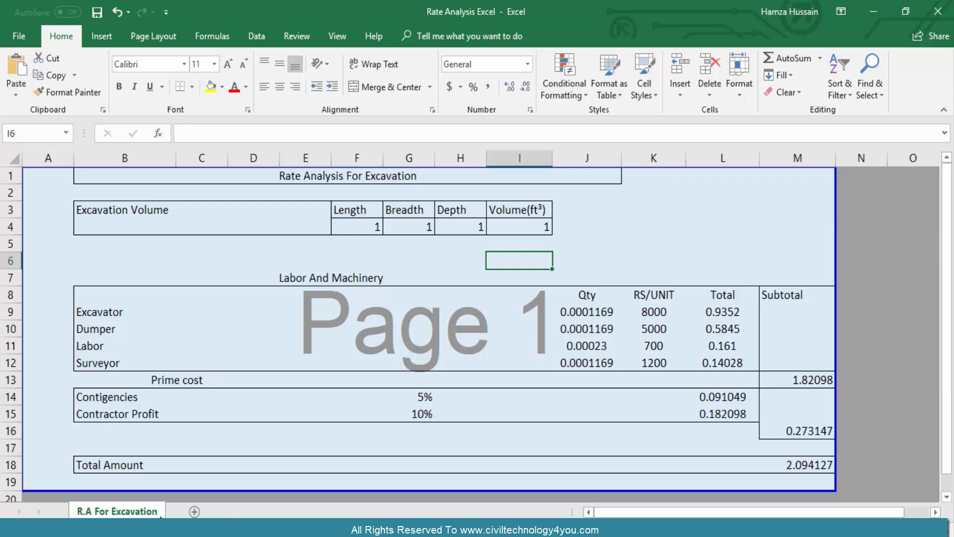
- Add a new worksheet and name it "Rate Analysis For R.C.C"
left_click(194, 511)
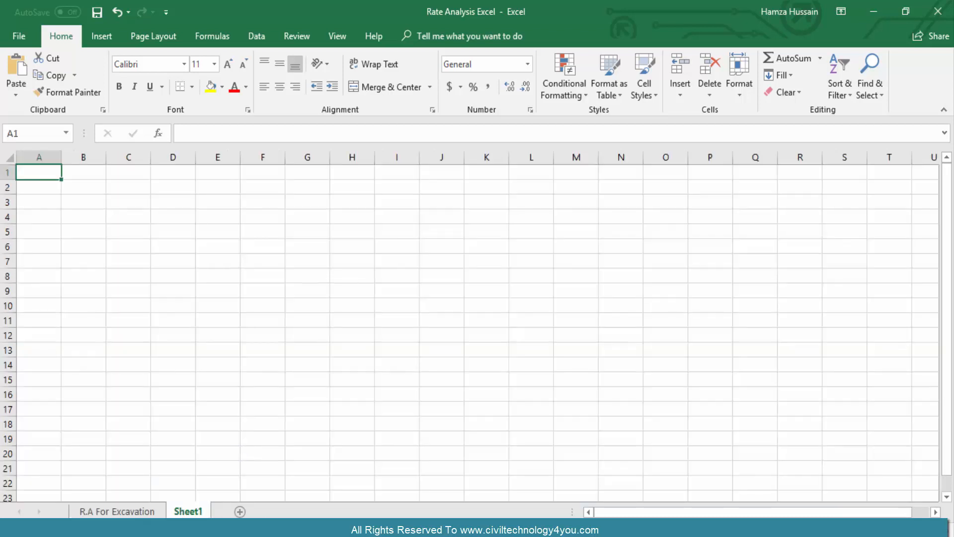
right_click(195, 511)
left_click(288, 392)
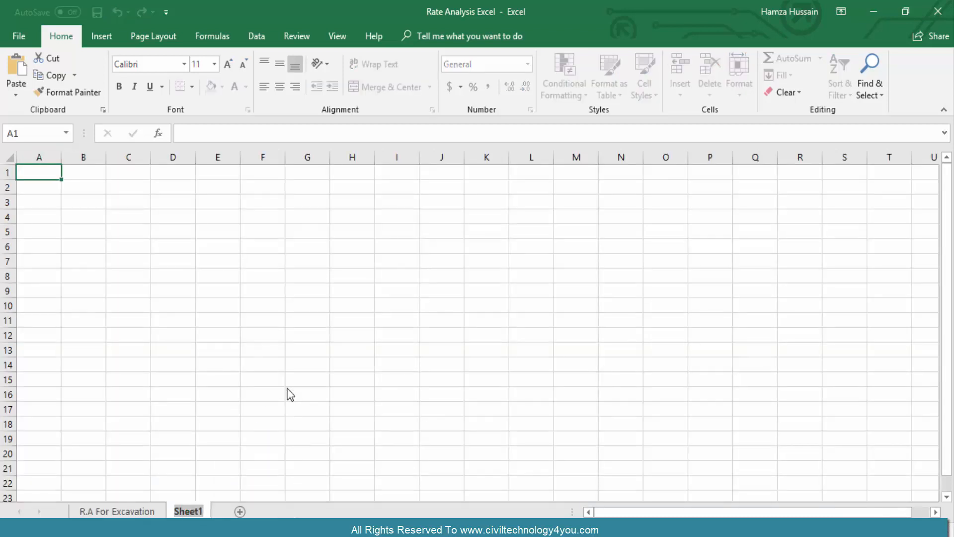
type("R")
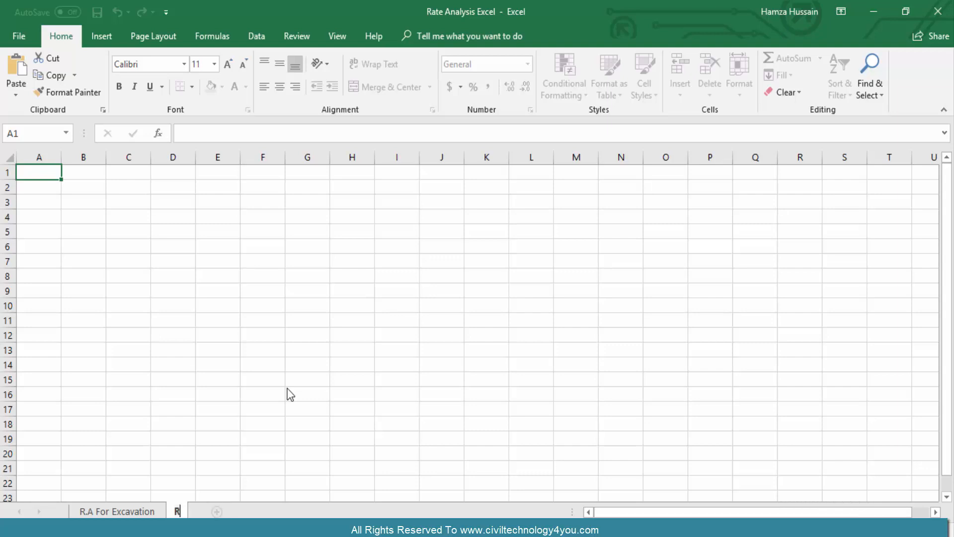
type("ate Analy")
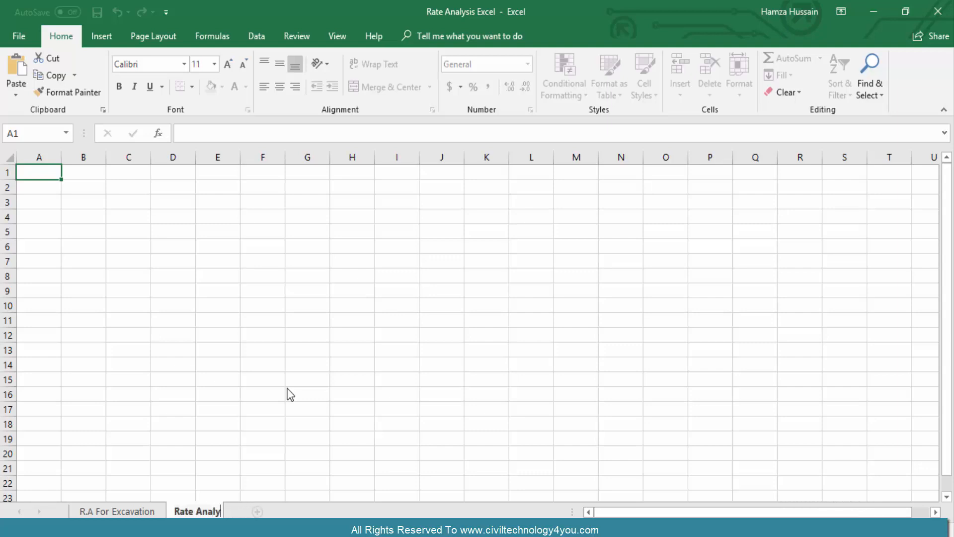
type("sis For R,c.c")
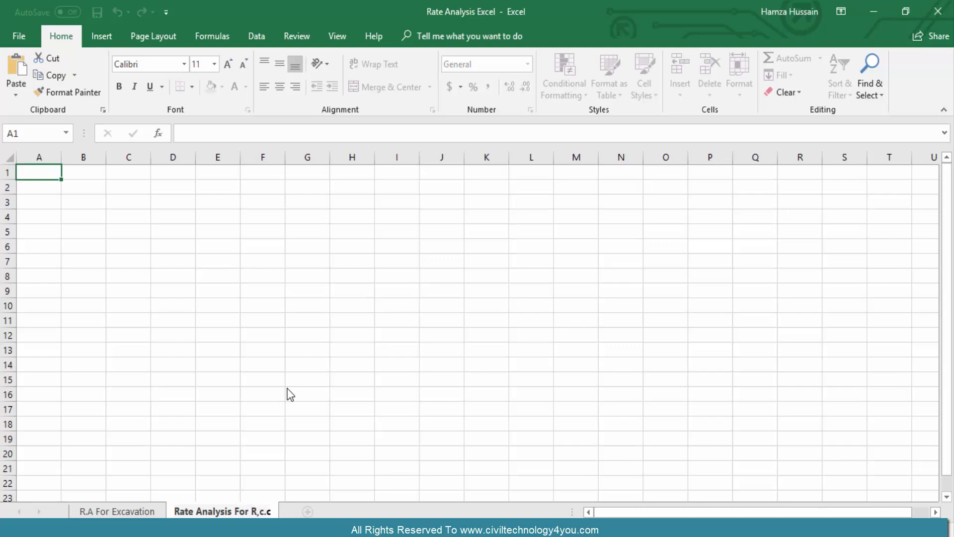
key("BackSpace")
key("BackSpace")
type(".C.C")
key("Return")
left_click(273, 306)
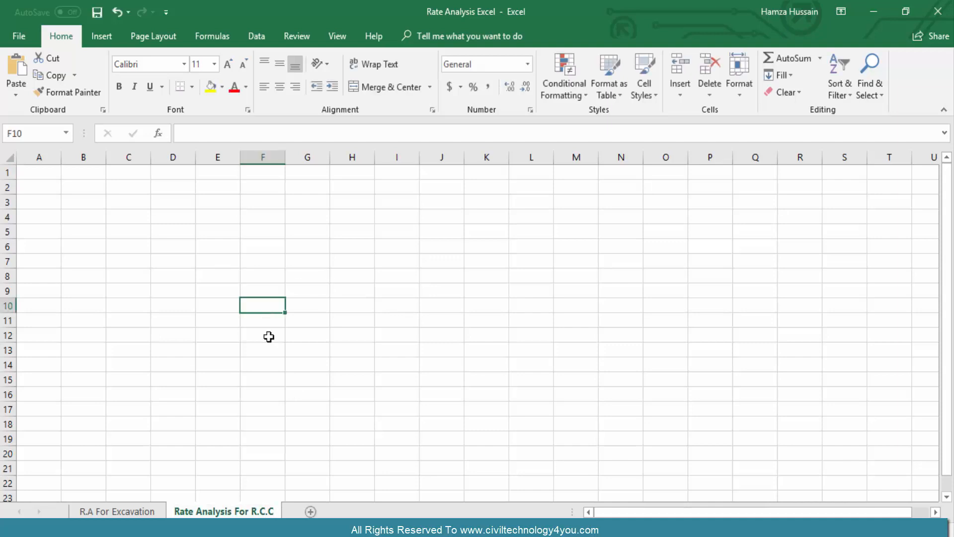
right_click(235, 512)
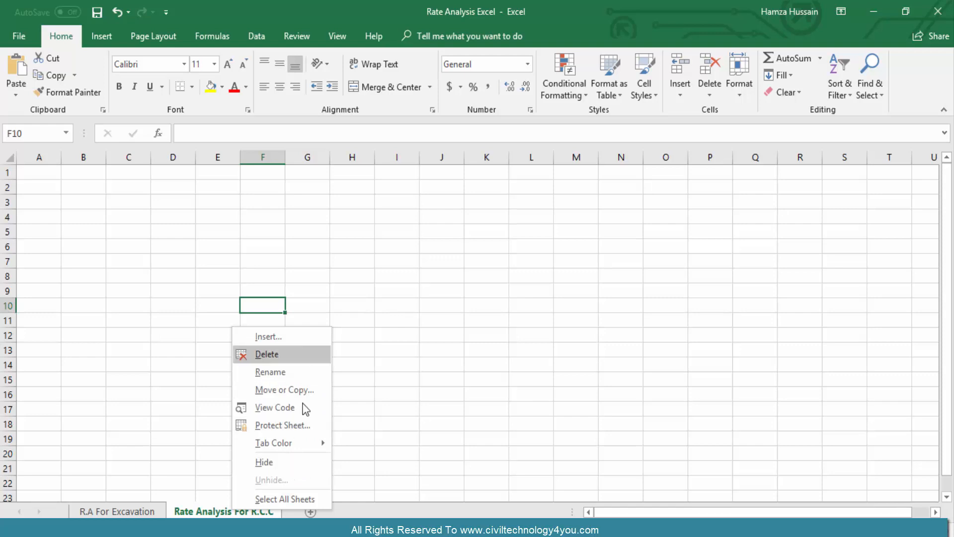
left_click(182, 320)
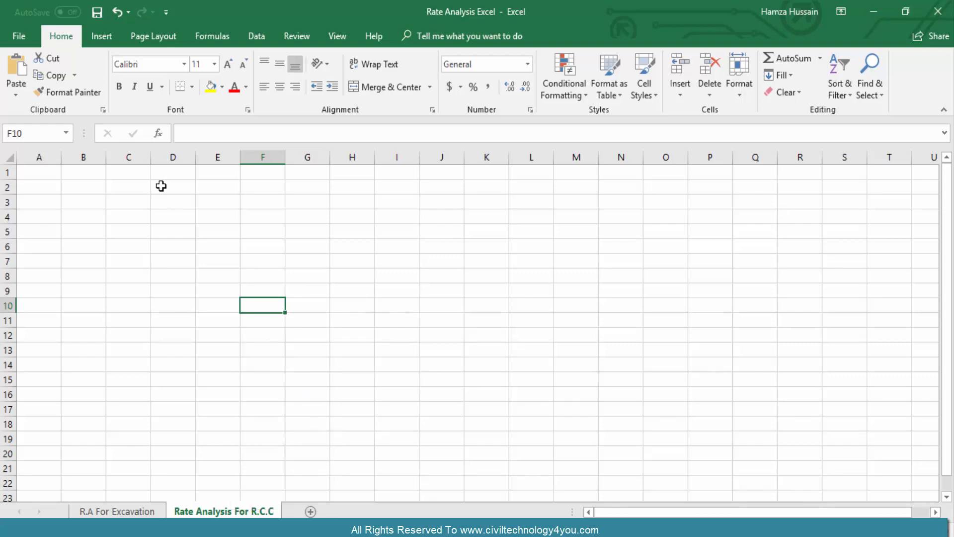
- Merge and center cells F2:I2 and enter the title "Rate Analysis For R.C.C" there
left_click_drag(249, 185, 394, 194)
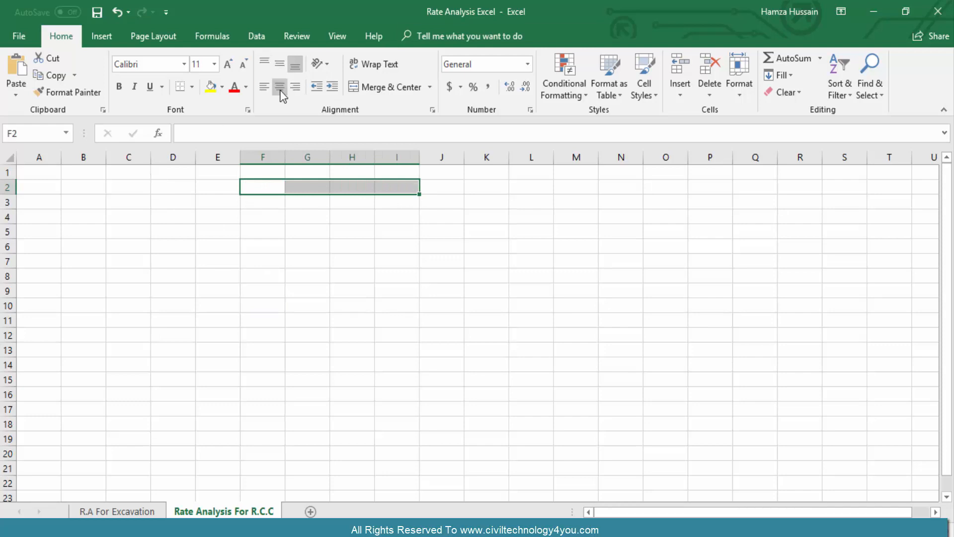
left_click(389, 87)
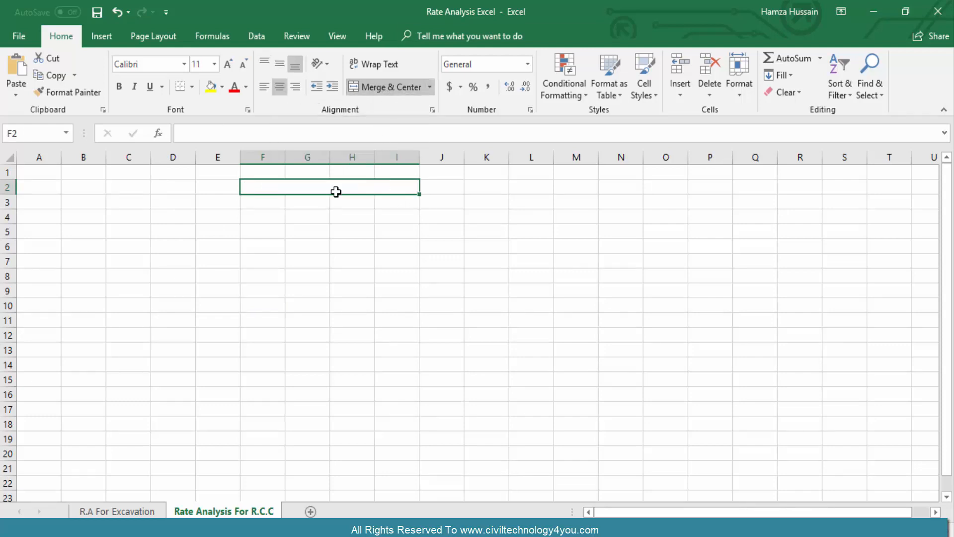
type("R")
key("BackSpace")
key("BackSpace")
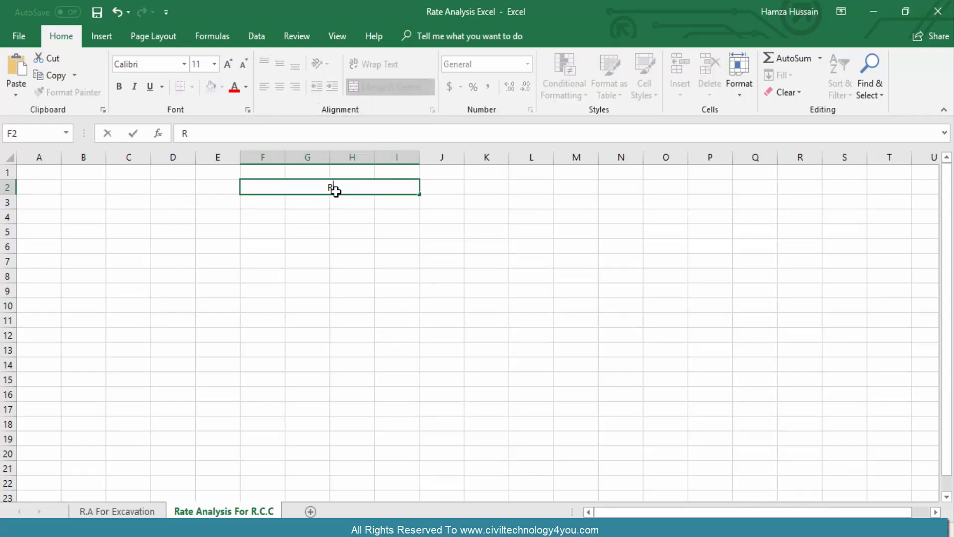
type("ate Analysis For ATR")
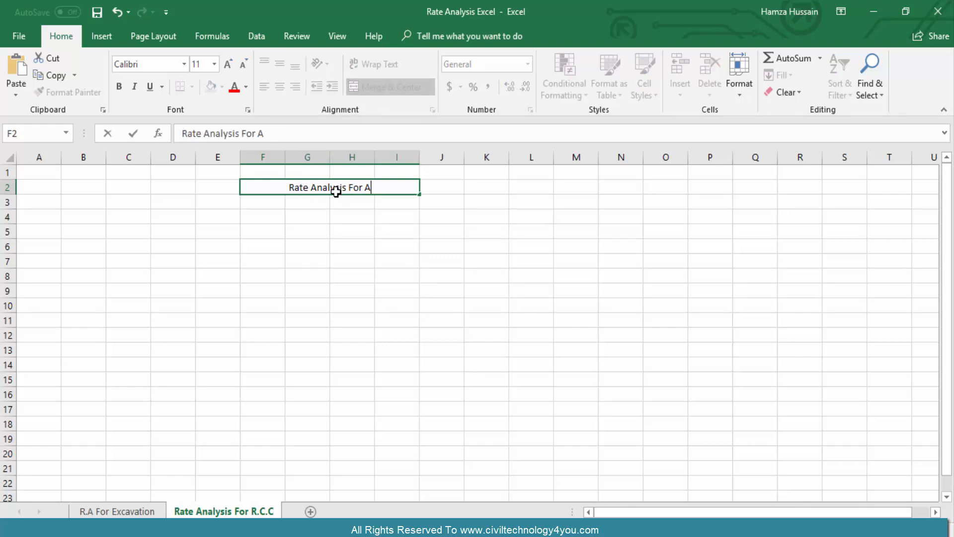
key("BackSpace")
key("BackSpace")
key("BackSpace")
key("BackSpace")
type("R.C.C")
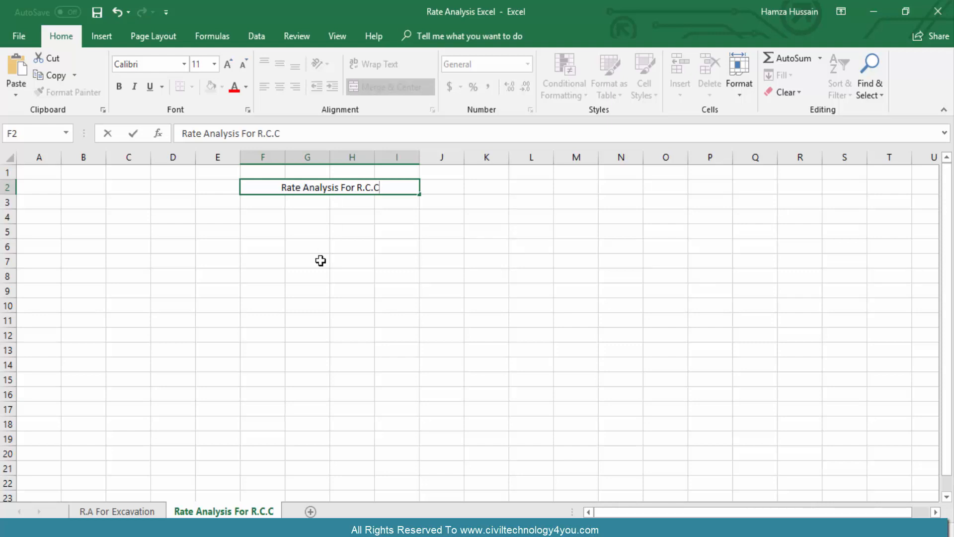
left_click(320, 261)
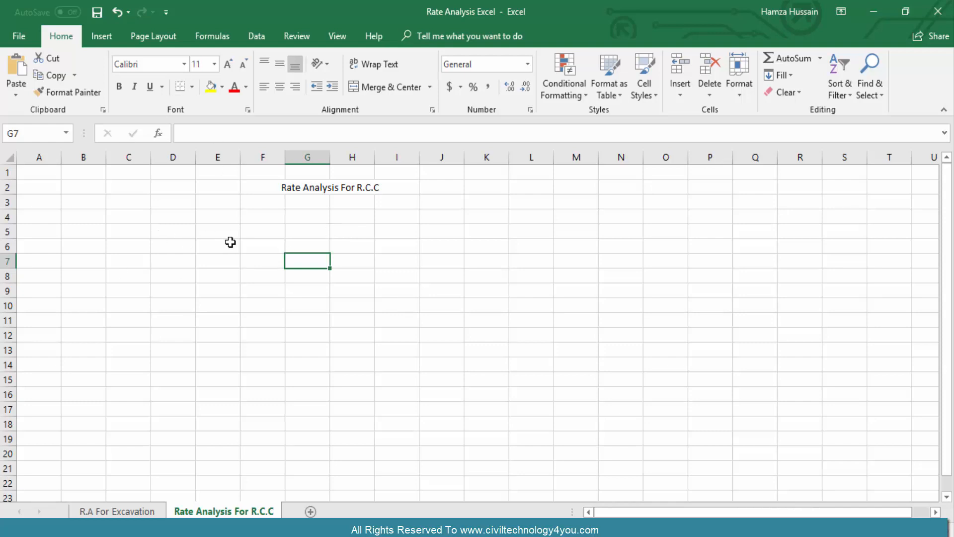
- Enter the label "R.C.C" in B3 and the first mix ratio value 1 in C3
left_click(80, 219)
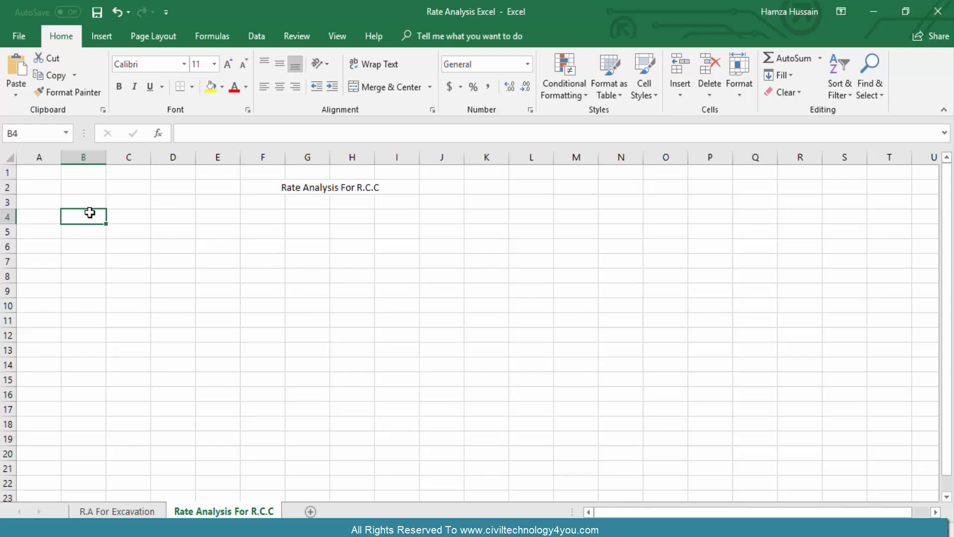
left_click(71, 203)
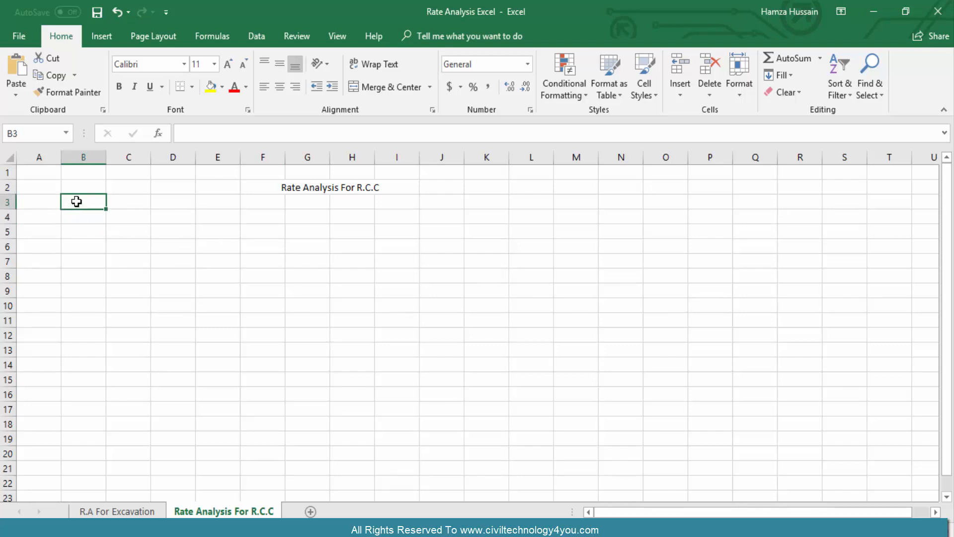
type("R.C.C")
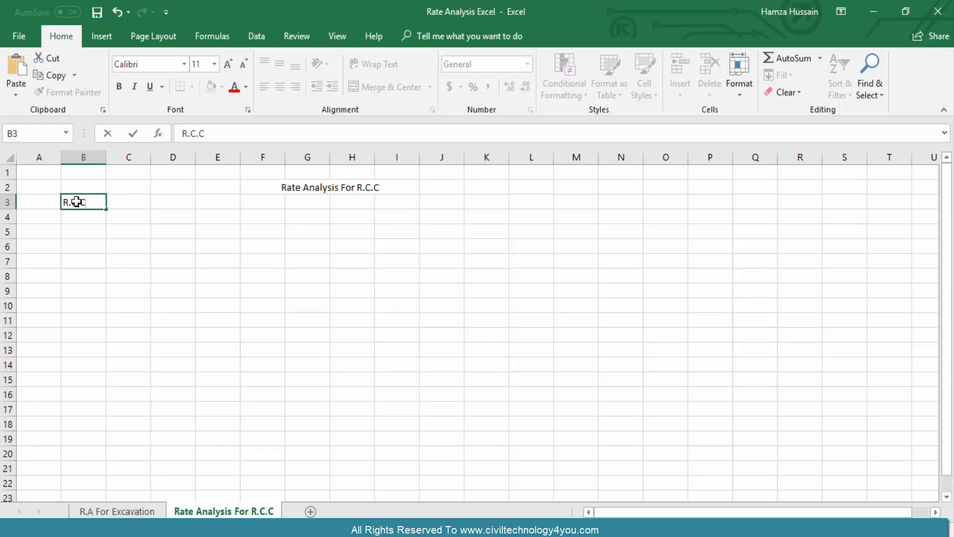
key("Tab")
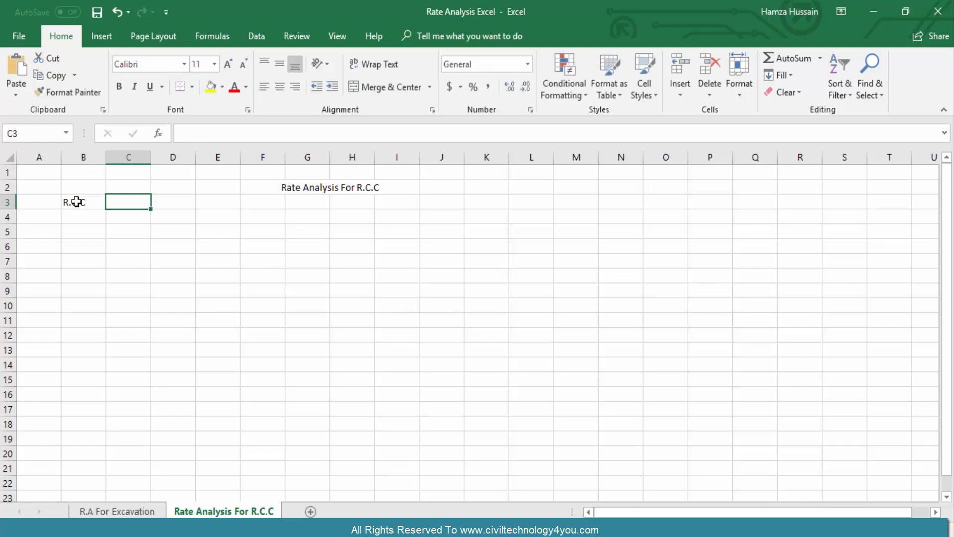
type("1")
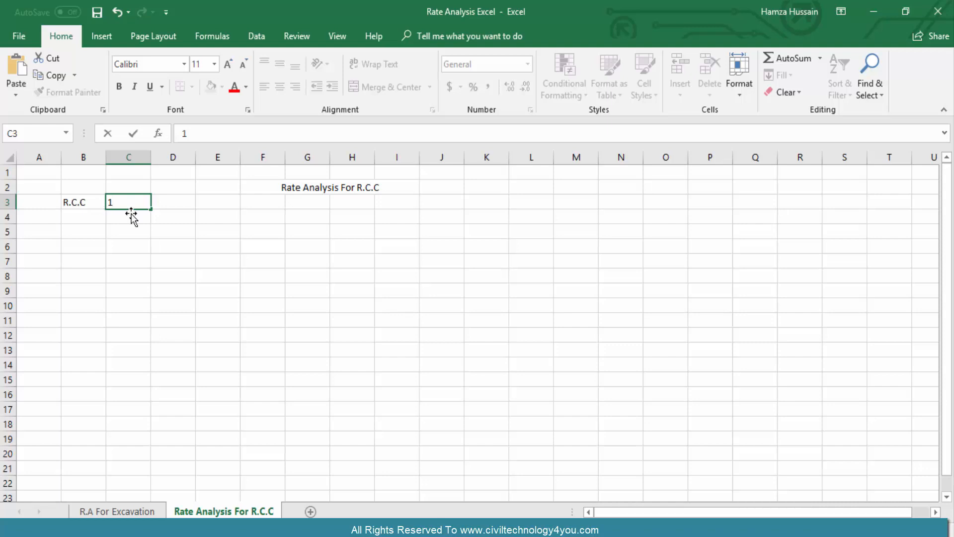
left_click(217, 270)
left_click(139, 206)
left_click(180, 202)
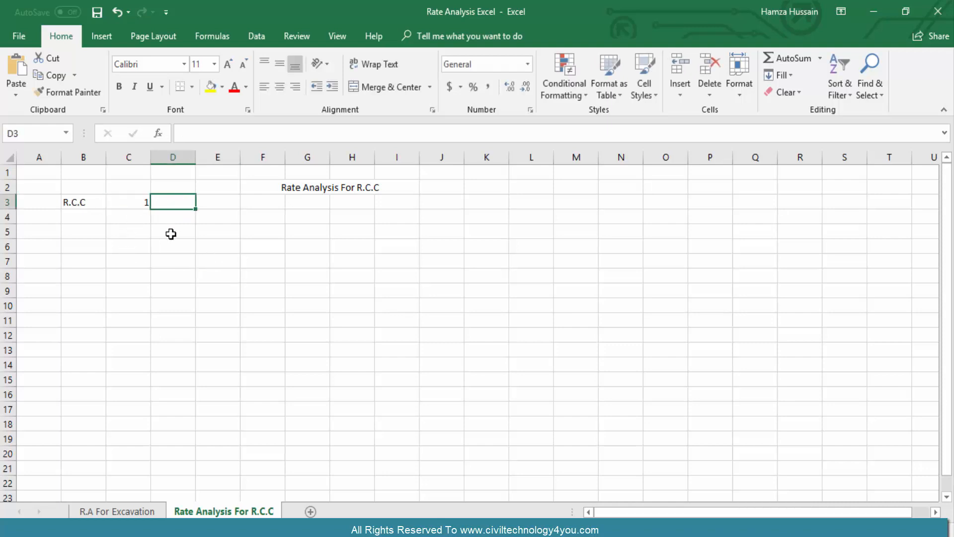
left_click(171, 234)
left_click(125, 202)
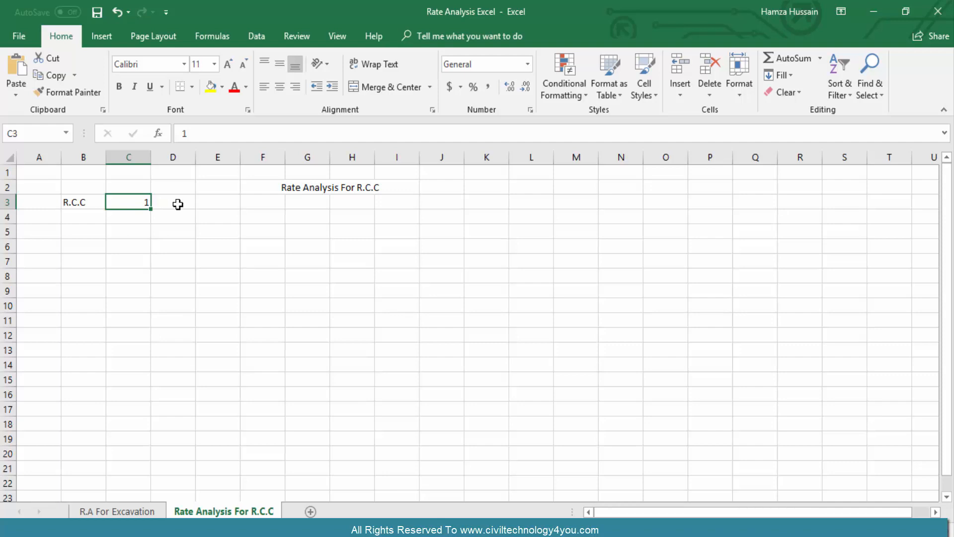
- Apply a custom number format to D3 that puts a colon before the General value (":"General)
left_click(179, 203)
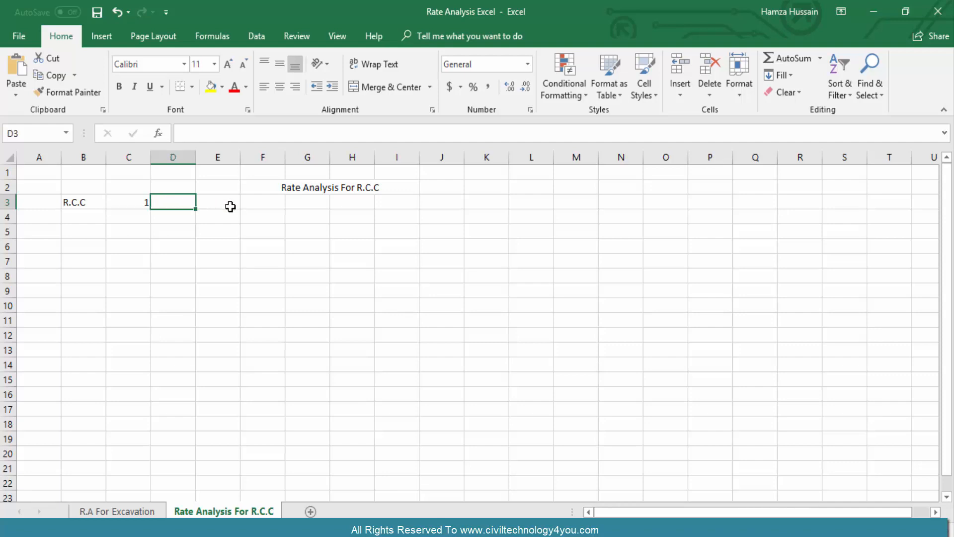
right_click(190, 204)
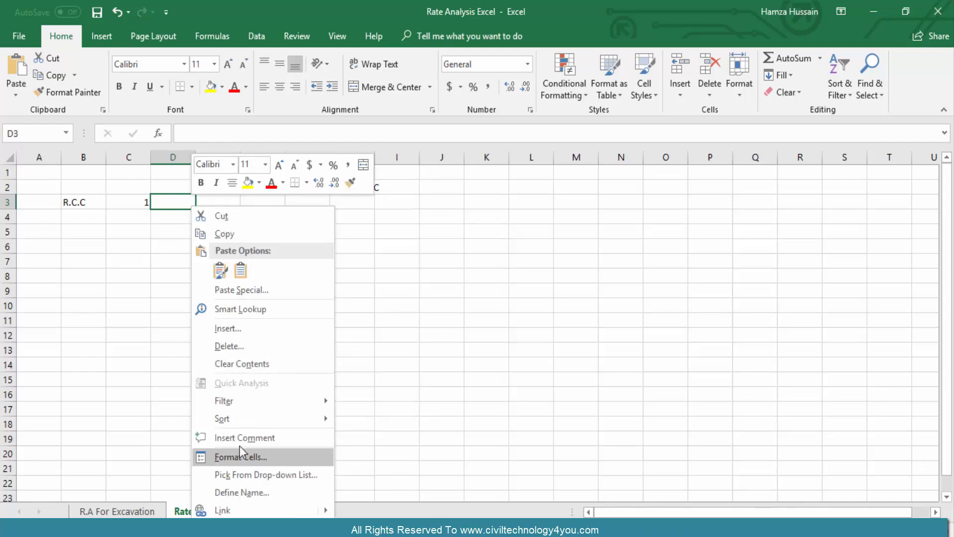
key("Escape")
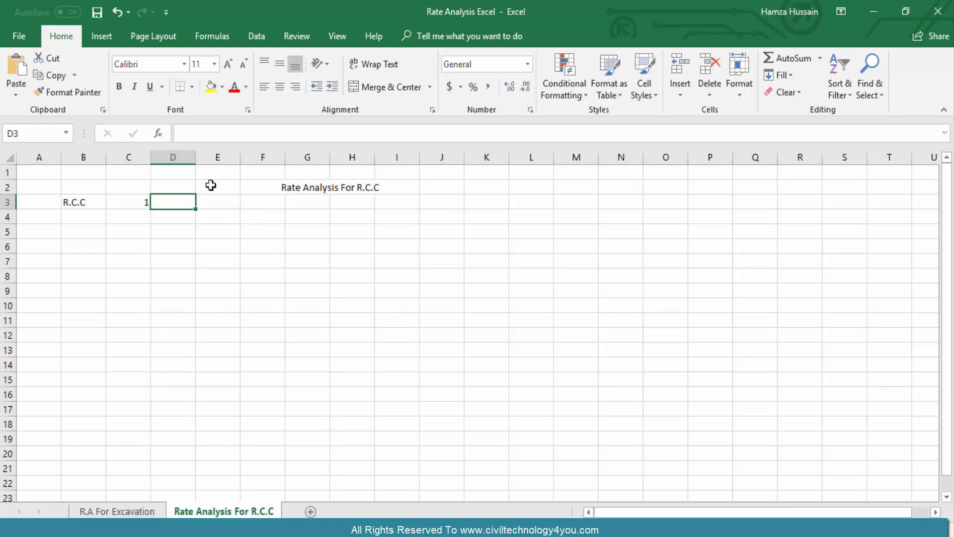
left_click(89, 364)
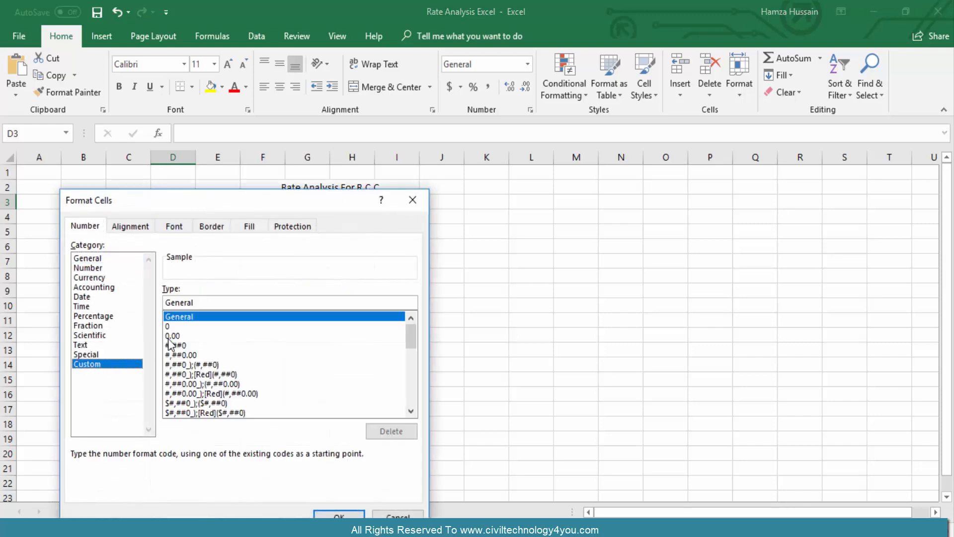
left_click(167, 302)
type("\"")
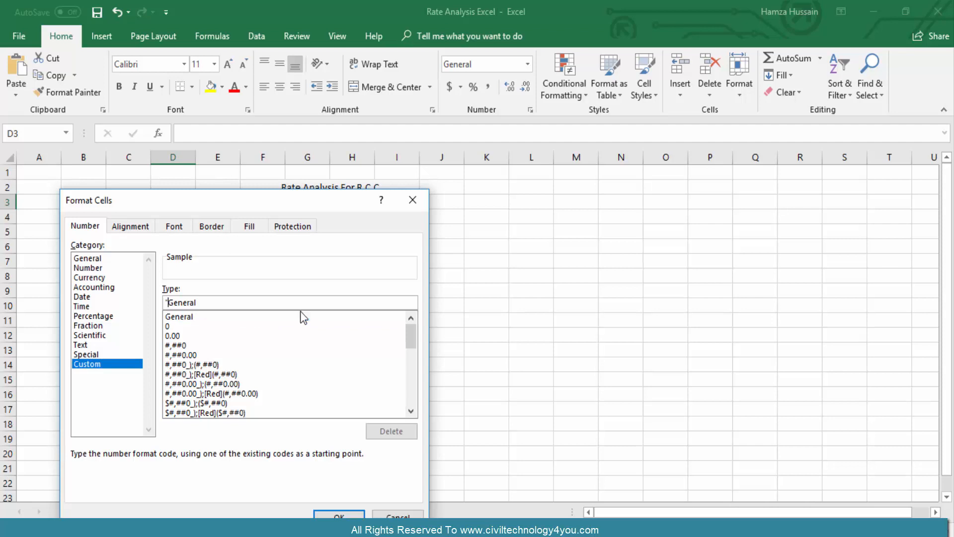
type(":\"")
left_click(338, 515)
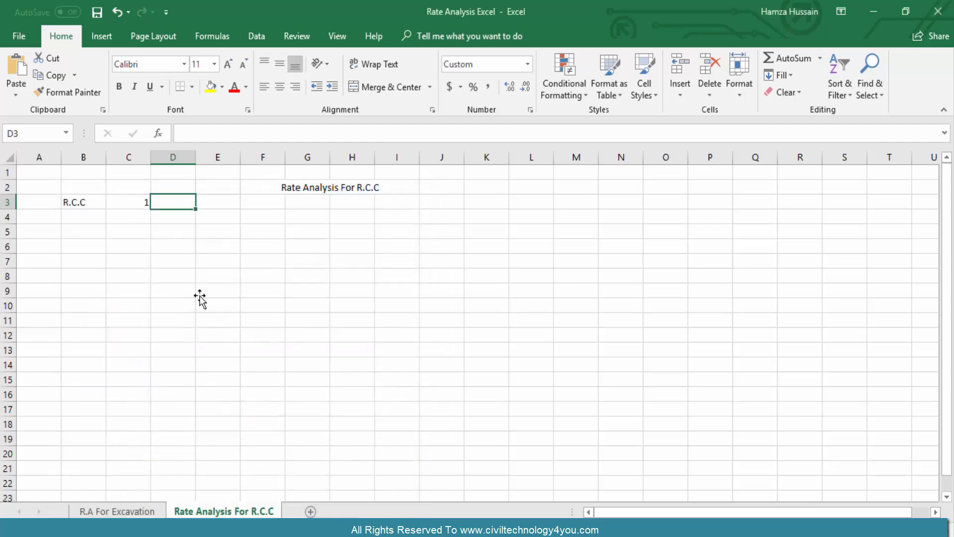
- Enter 2 in D3 as the second value of the mix ratio
left_click(200, 296)
left_click(173, 198)
type("2")
key("Tab")
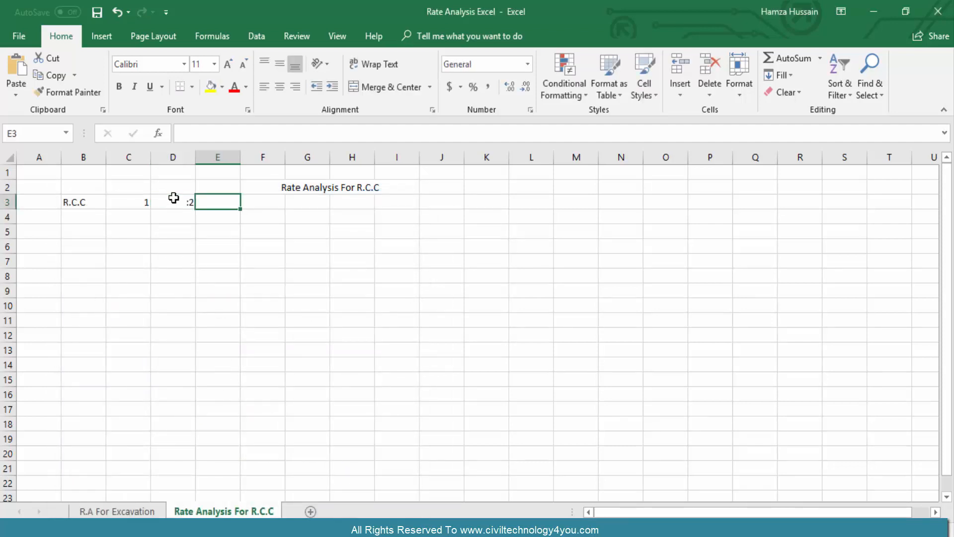
- Copy the colon number format from D3 to E3 with Format Painter and enter 4 in E3
left_click(166, 203)
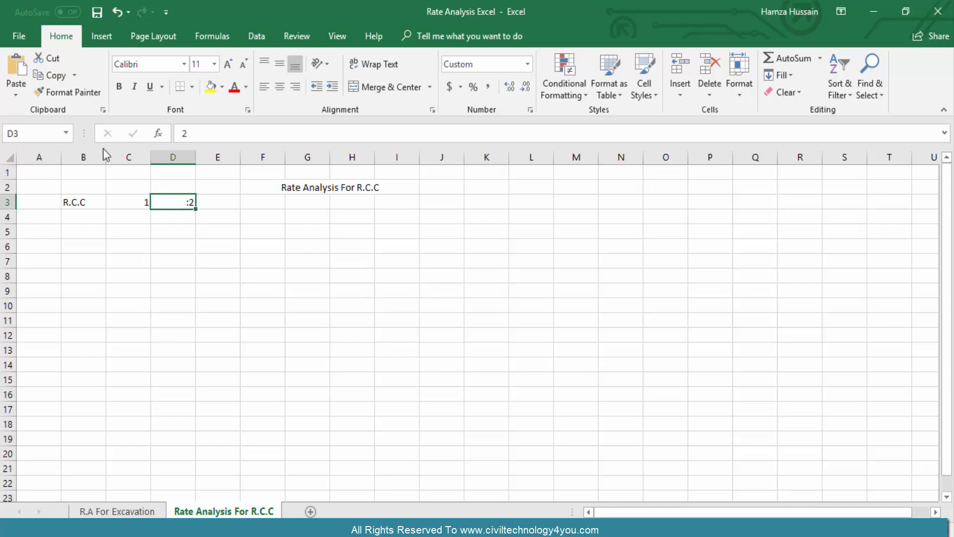
left_click(72, 93)
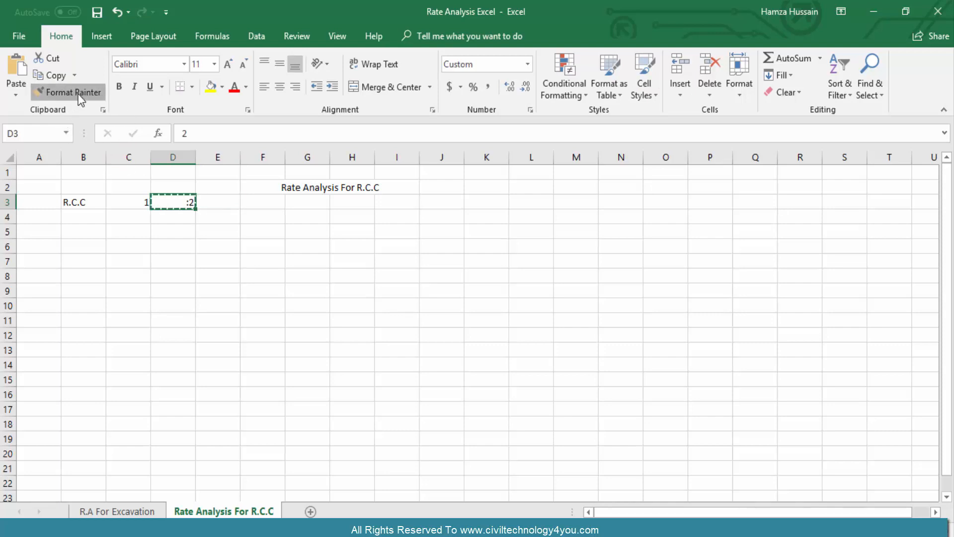
left_click(235, 206)
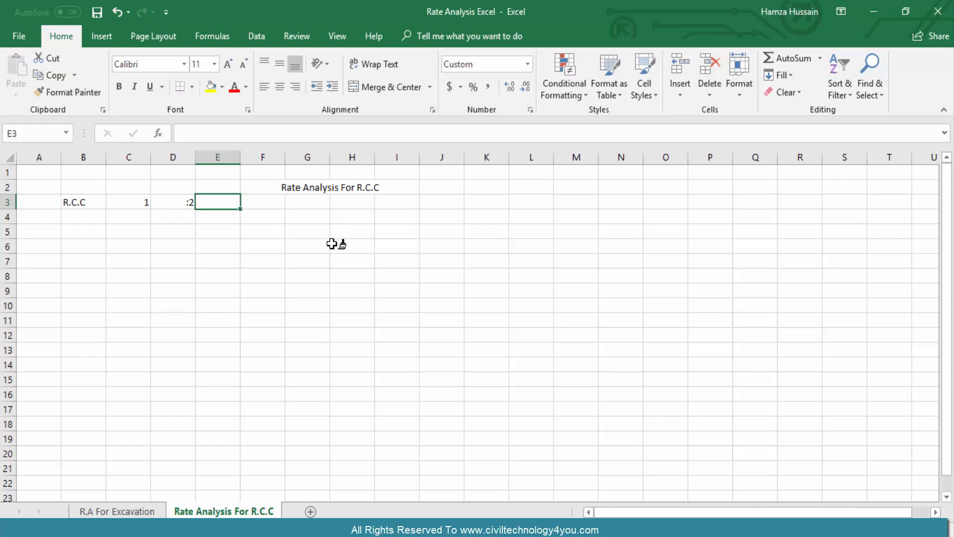
type("4")
left_click(355, 263)
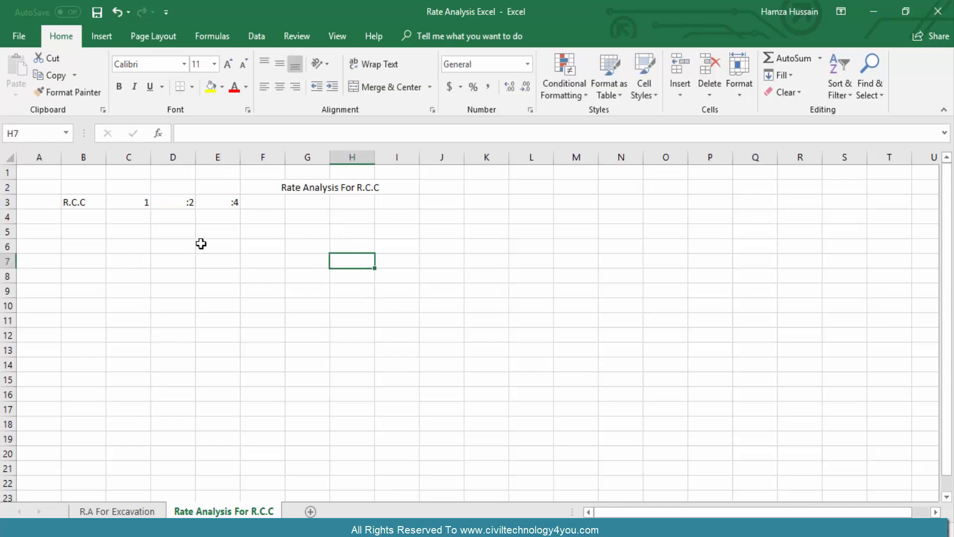
left_click(233, 202)
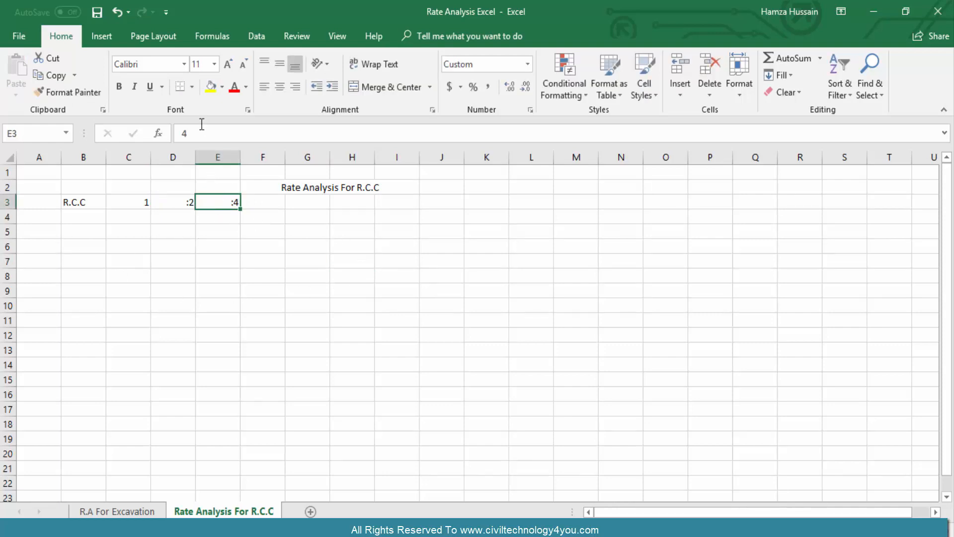
left_click(132, 203)
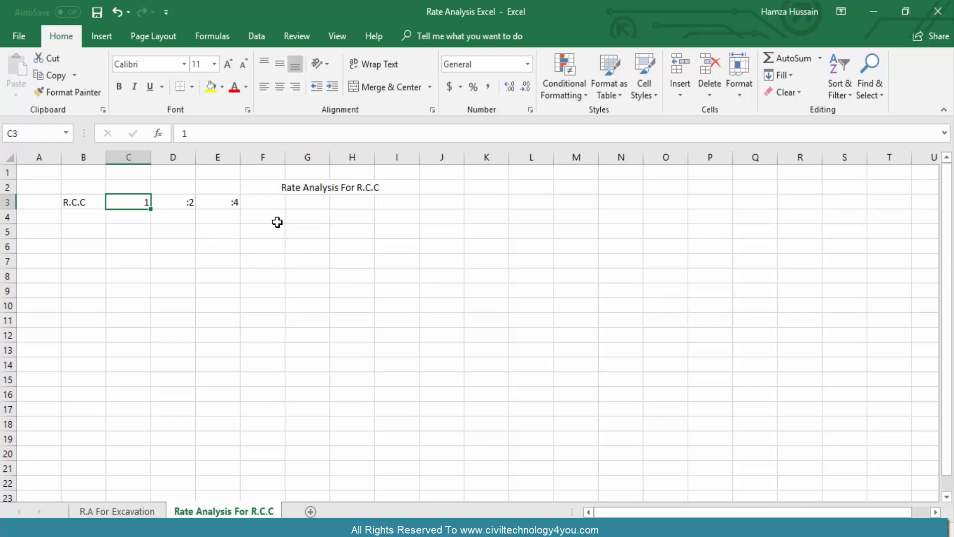
left_click(304, 204)
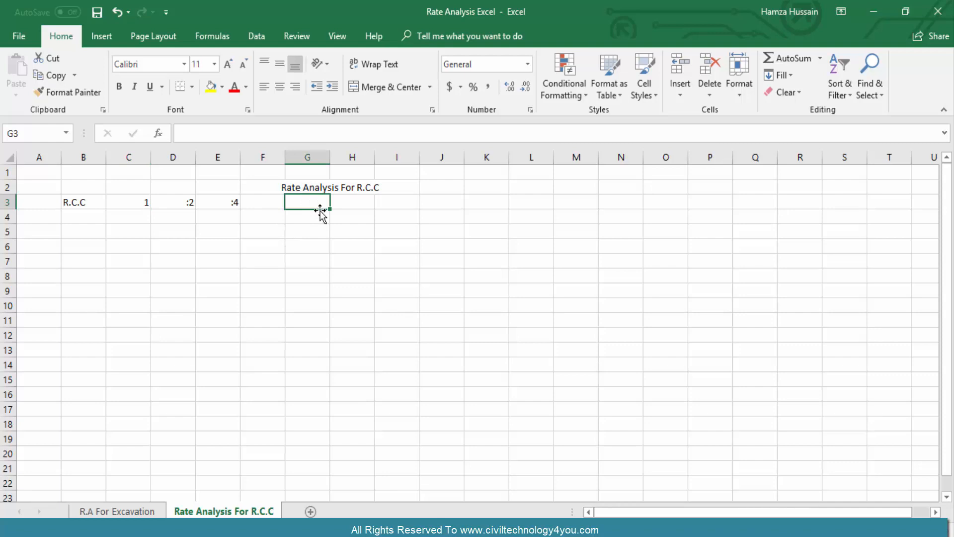
- Enter the label "Analysis For" in F3 and widen column F to fit it
left_click(314, 188)
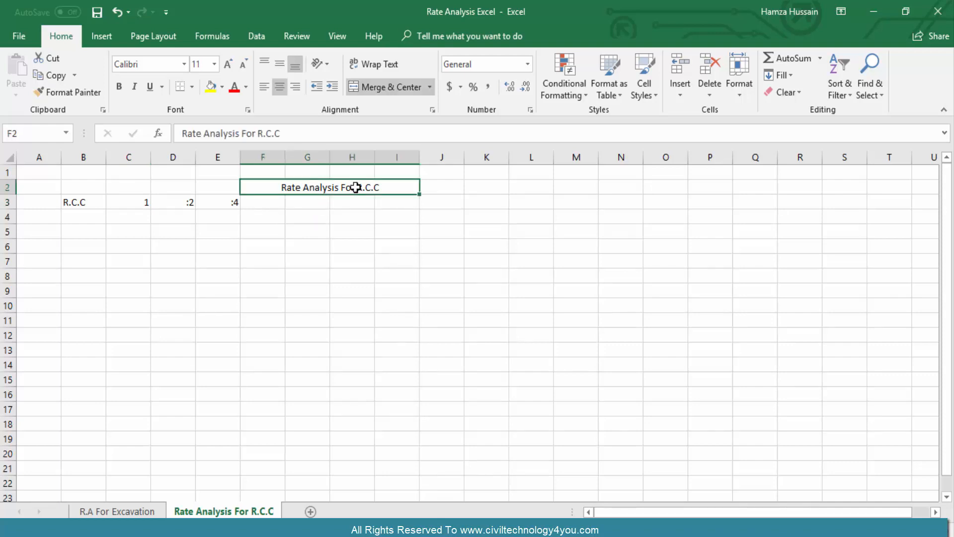
left_click(262, 204)
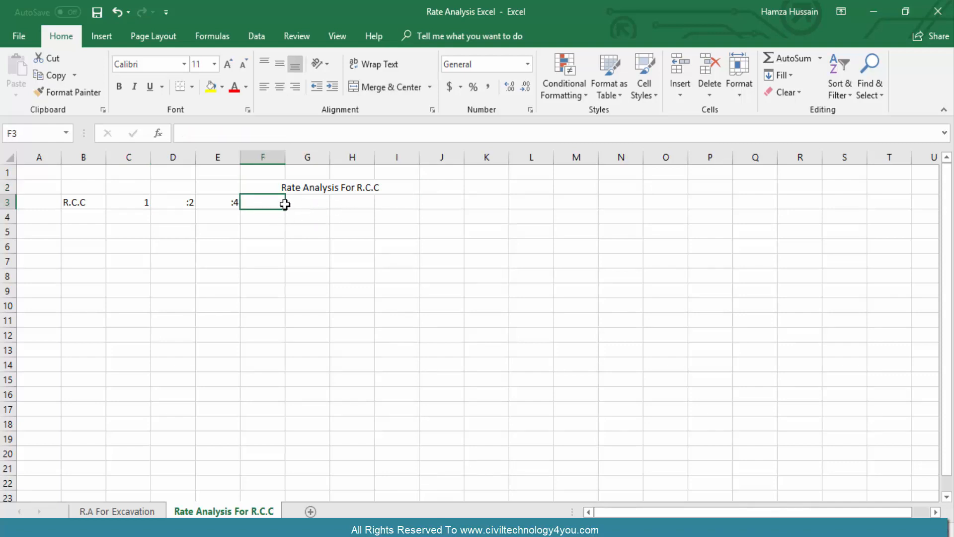
type("a")
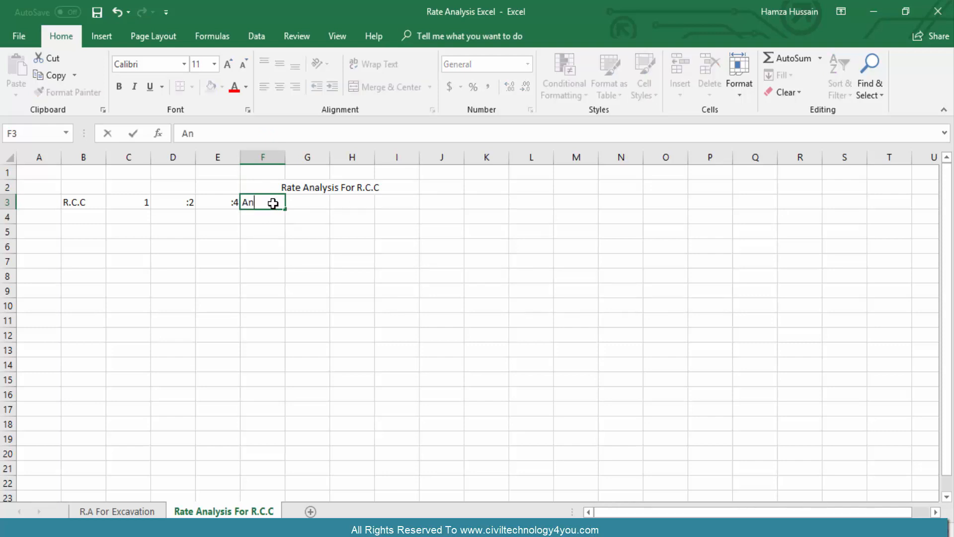
type("nalyus")
type(" FOr")
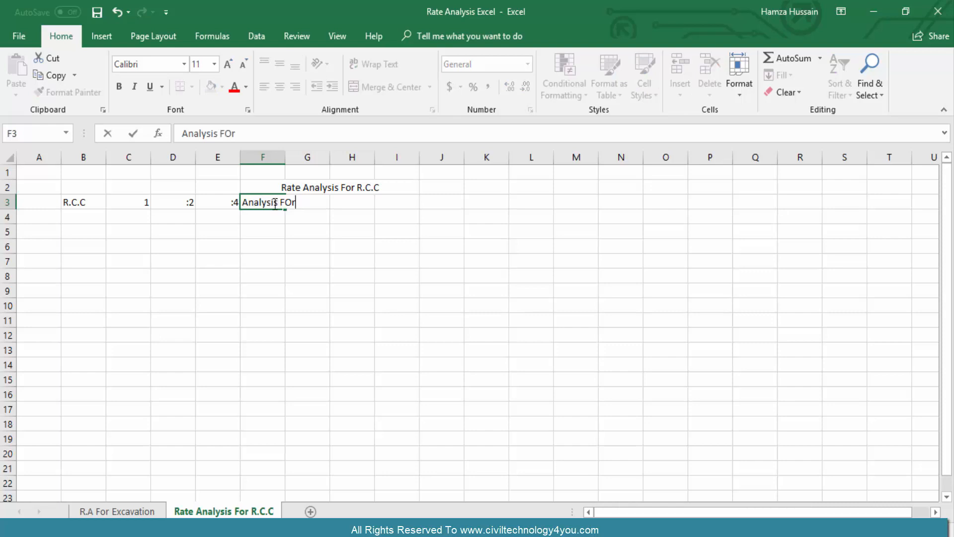
key("BackSpace")
key("BackSpace")
type("OR")
key("BackSpace")
key("BackSpace")
type("o")
left_click(385, 213)
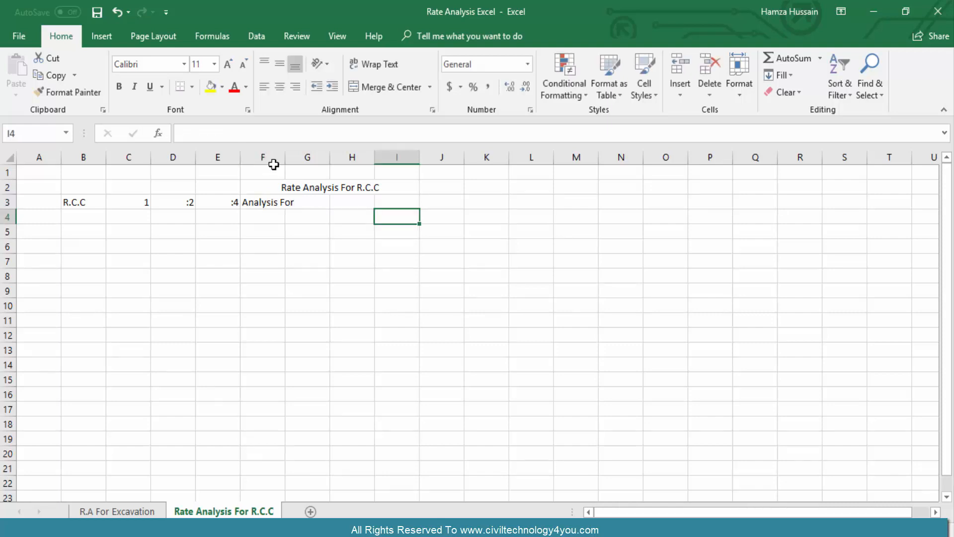
left_click_drag(284, 158, 297, 158)
- Merge the title "Rate Analysis For R.C.C" across C2:I2 and left-align it
left_click_drag(135, 187, 408, 187)
left_click(391, 89)
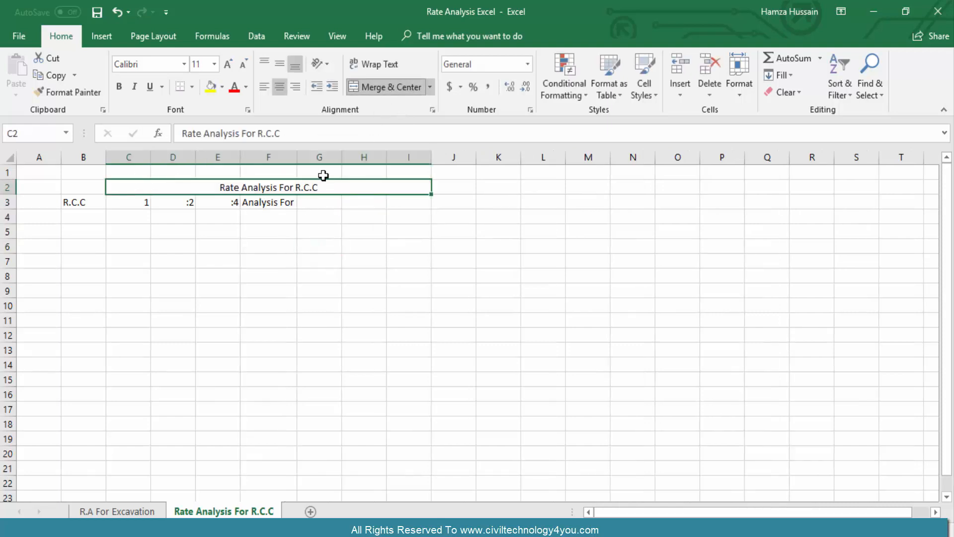
left_click(264, 86)
left_click(199, 272)
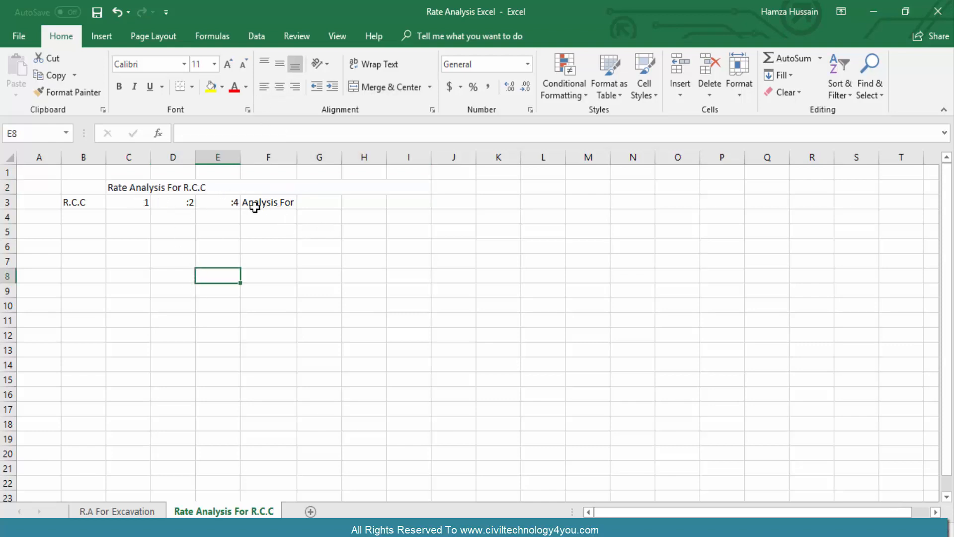
- Widen column E slightly
left_click(329, 201)
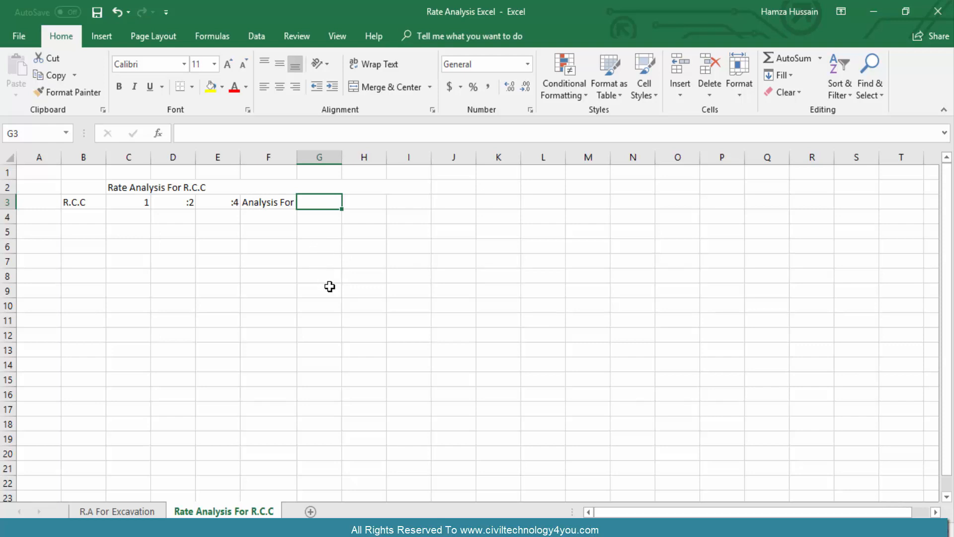
left_click(258, 203)
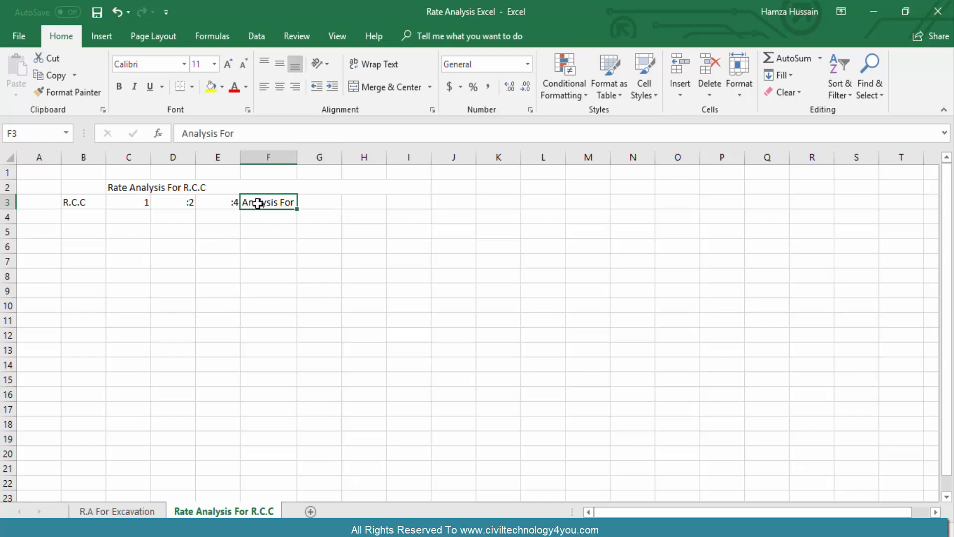
left_click_drag(240, 157, 249, 156)
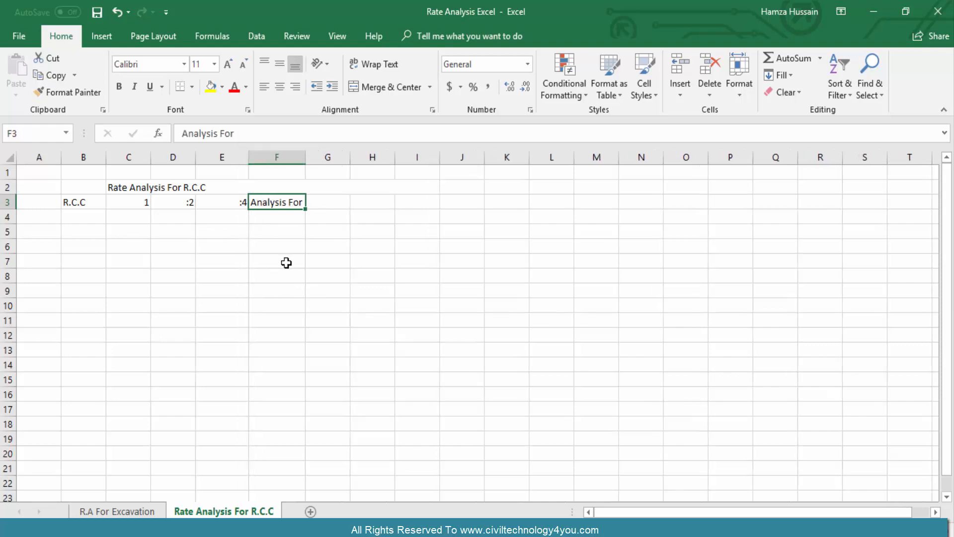
left_click(286, 263)
- Enter the label "Wet Volume" in B4 and widen column B to fit it
left_click(82, 217)
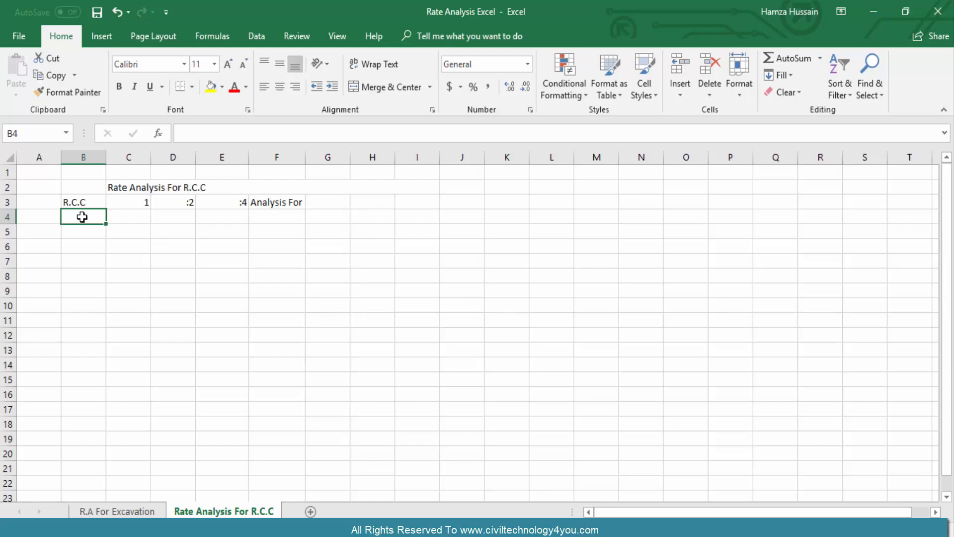
type("We")
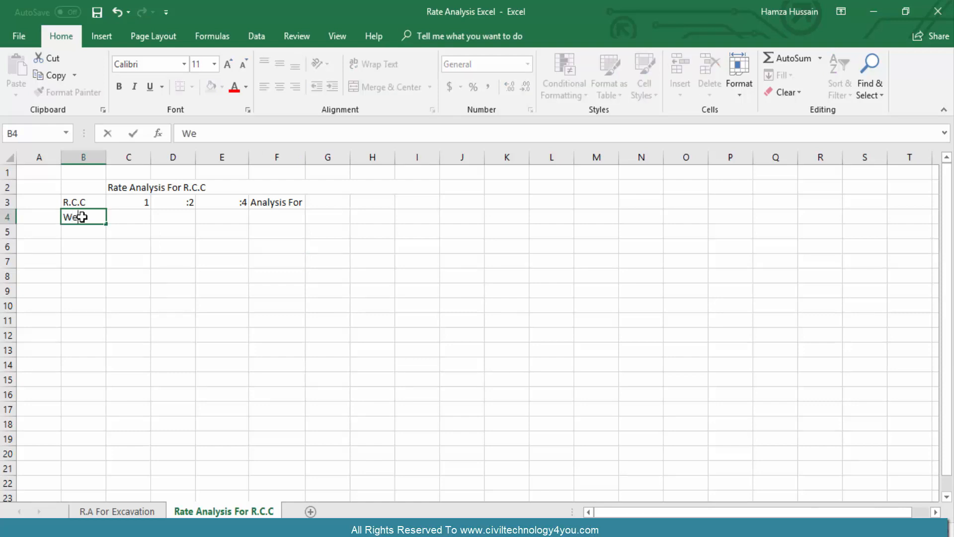
type("t Volume")
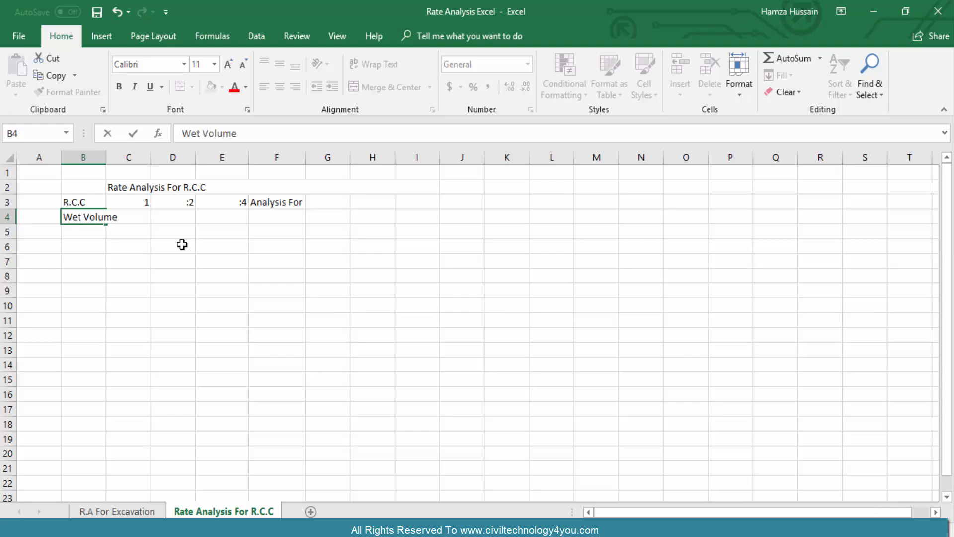
left_click(179, 242)
left_click(92, 219)
left_click_drag(108, 153, 120, 153)
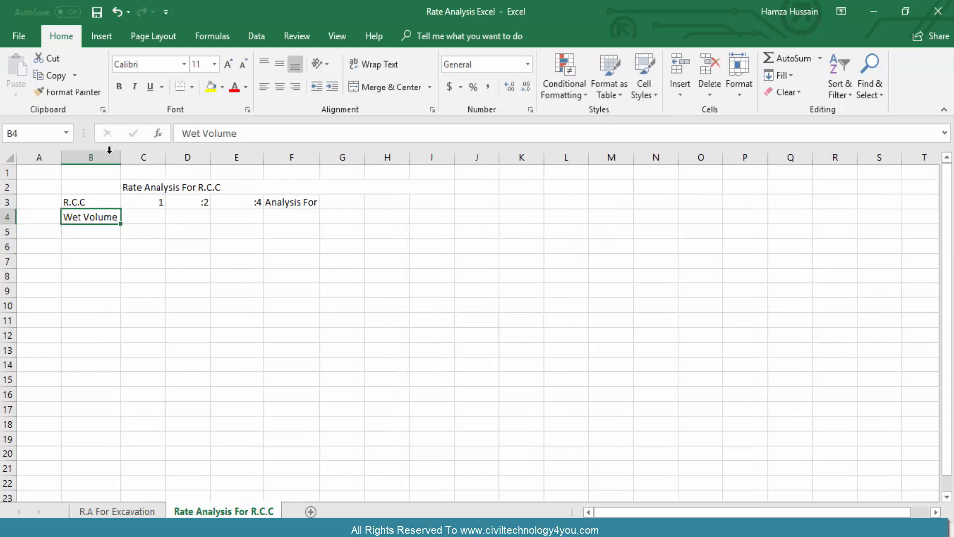
left_click(188, 260)
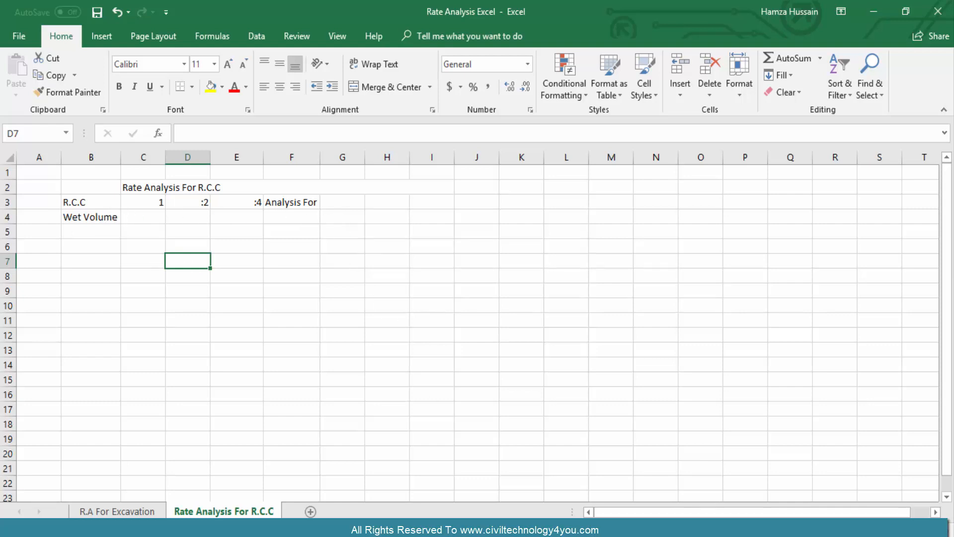
- Widen column G slightly and insert the Superscript Three symbol (³) in G4
left_click_drag(365, 157, 376, 158)
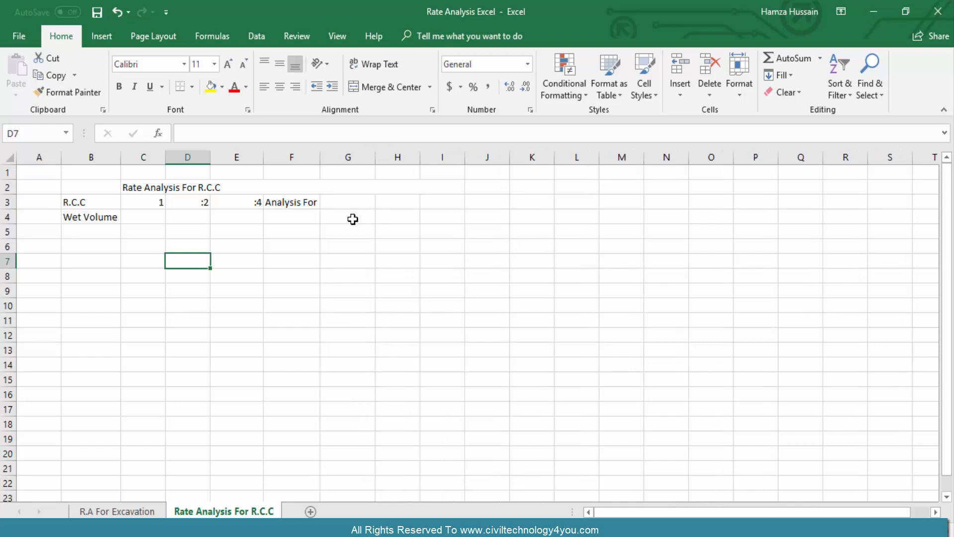
left_click(358, 217)
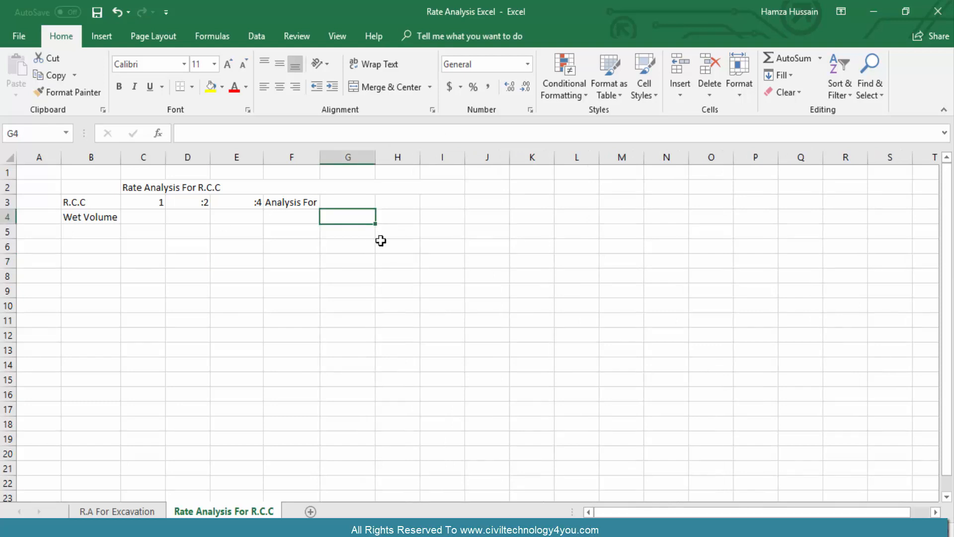
right_click(347, 222)
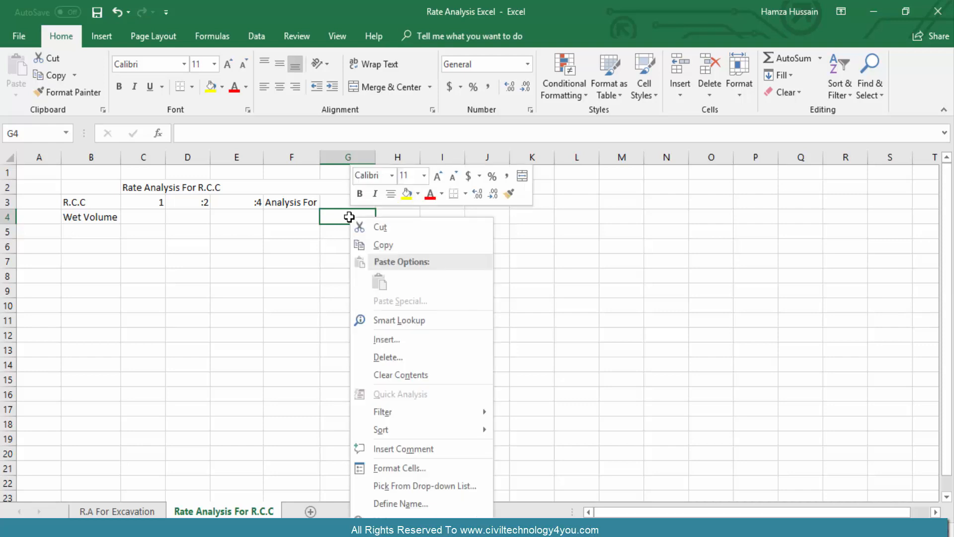
key("Escape")
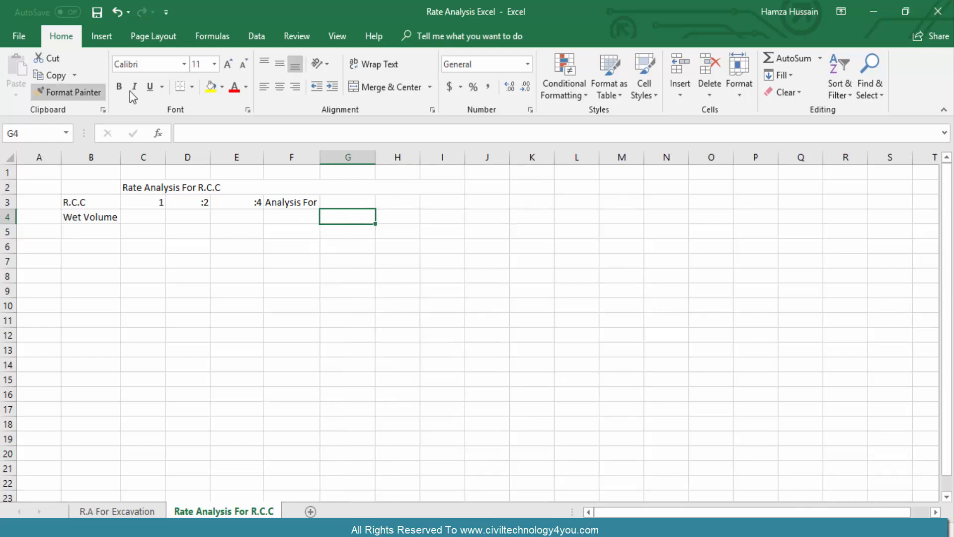
left_click(101, 35)
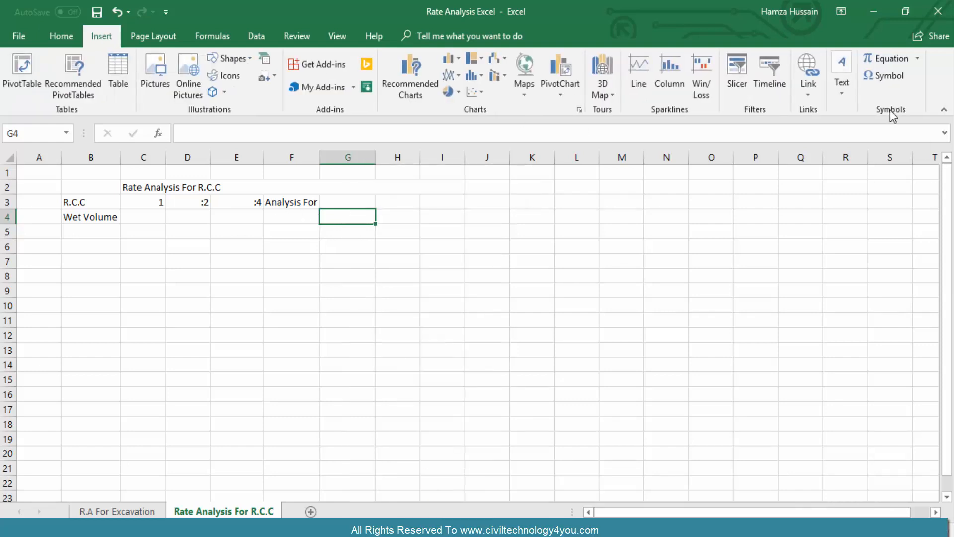
left_click(891, 76)
left_click(194, 365)
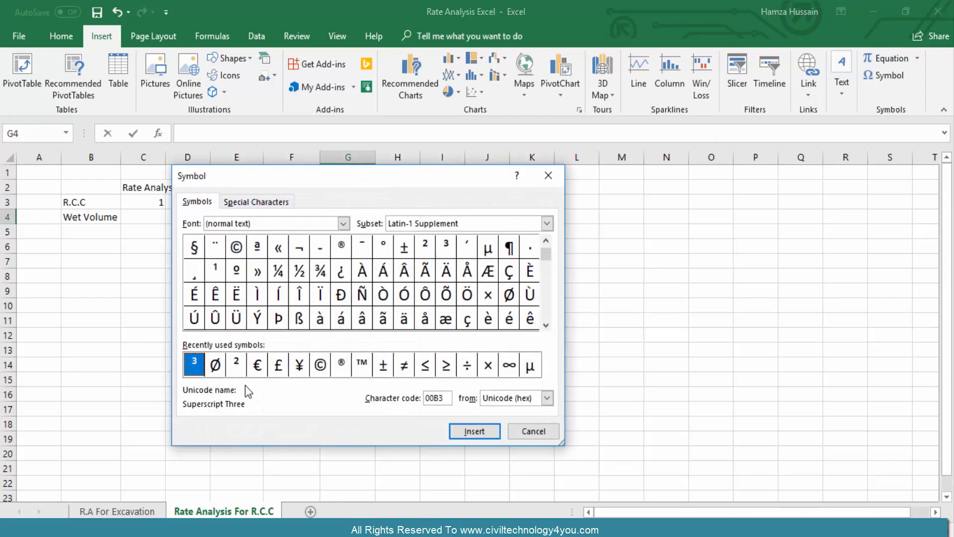
left_click(492, 433)
left_click(548, 176)
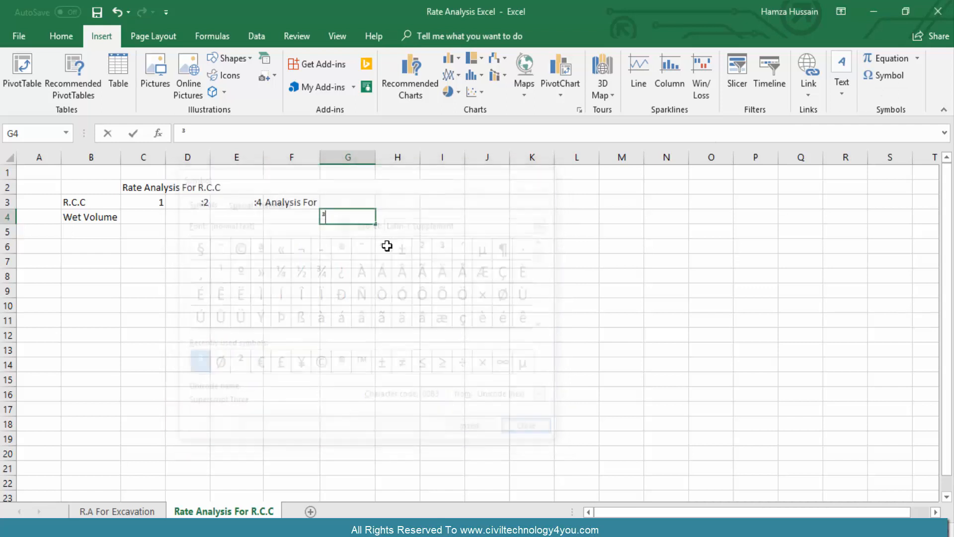
- Copy the ³ character from the contents of G4 and leave cell editing
left_click_drag(322, 216, 329, 216)
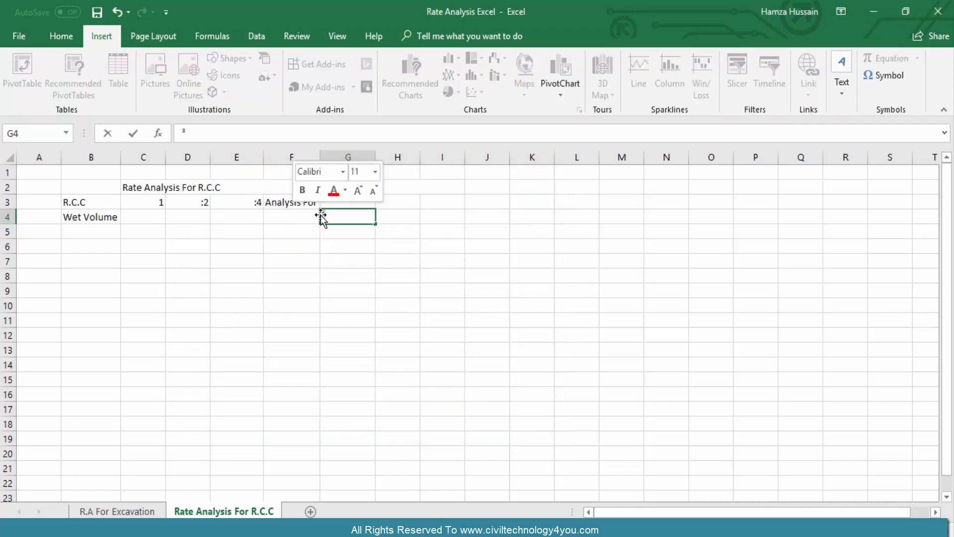
right_click(321, 216)
key("Escape")
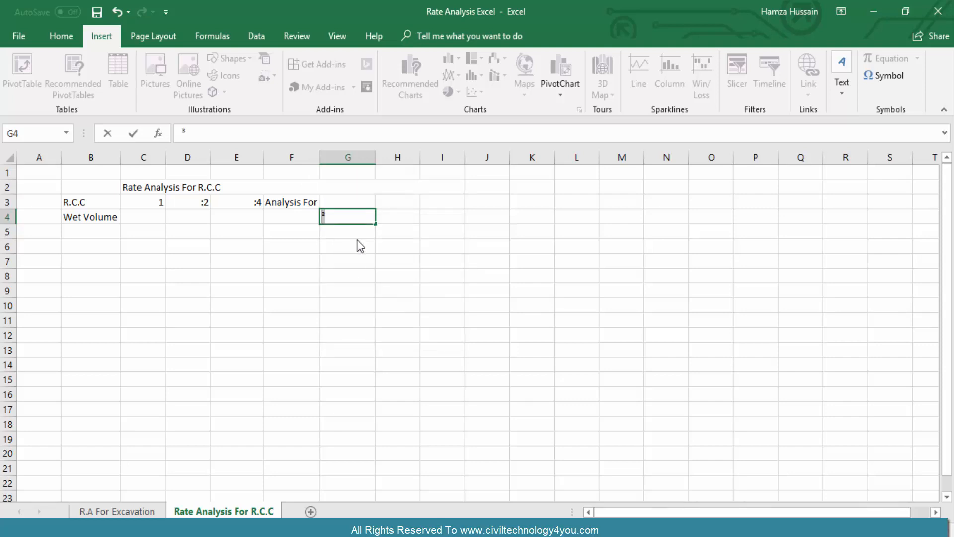
left_click(354, 244)
- Apply a custom number format to G4 that adds the unit m³ after the value (General "m³")
left_click(337, 216)
right_click(337, 216)
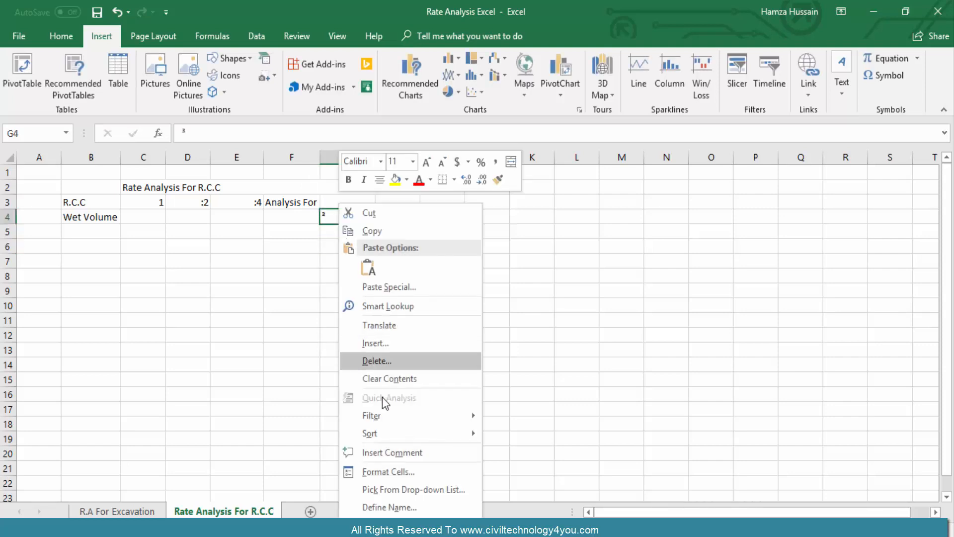
left_click(389, 472)
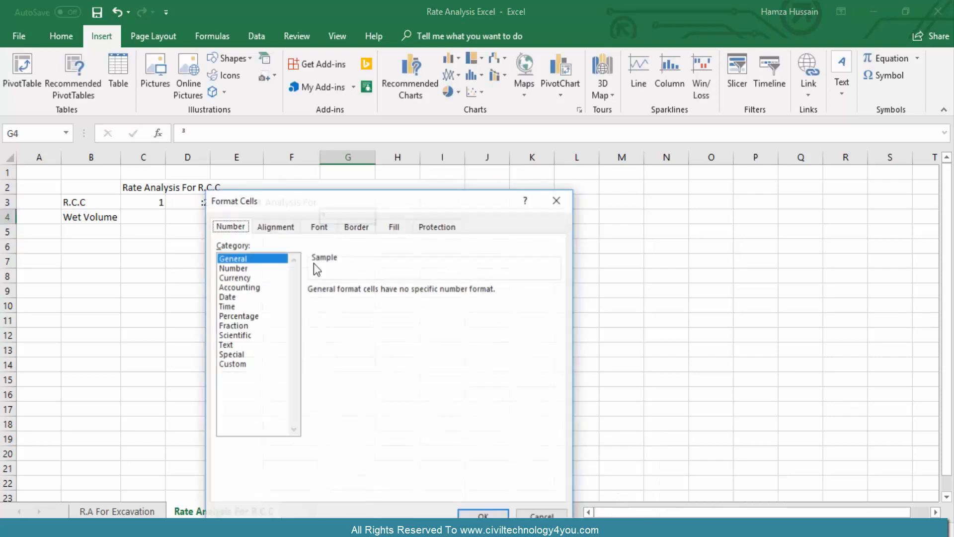
left_click(230, 363)
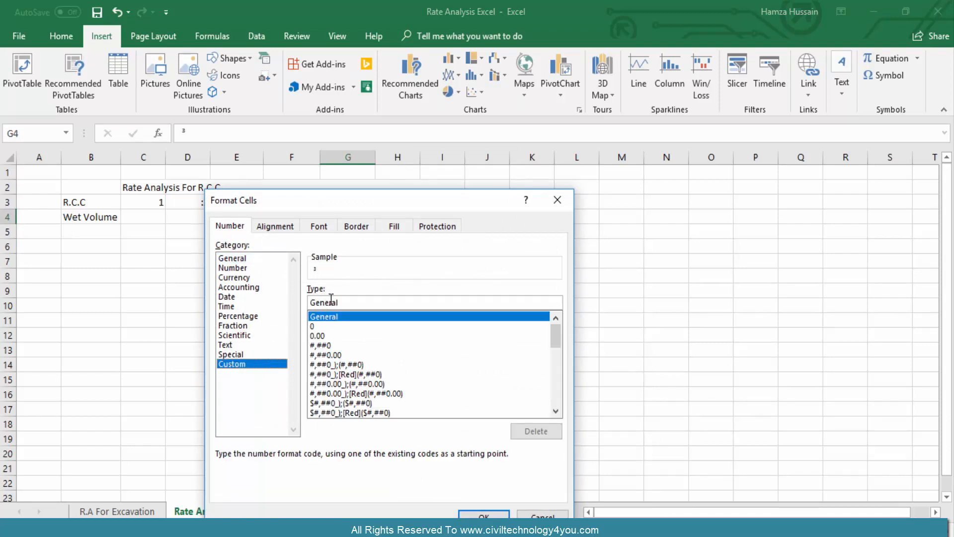
left_click(345, 302)
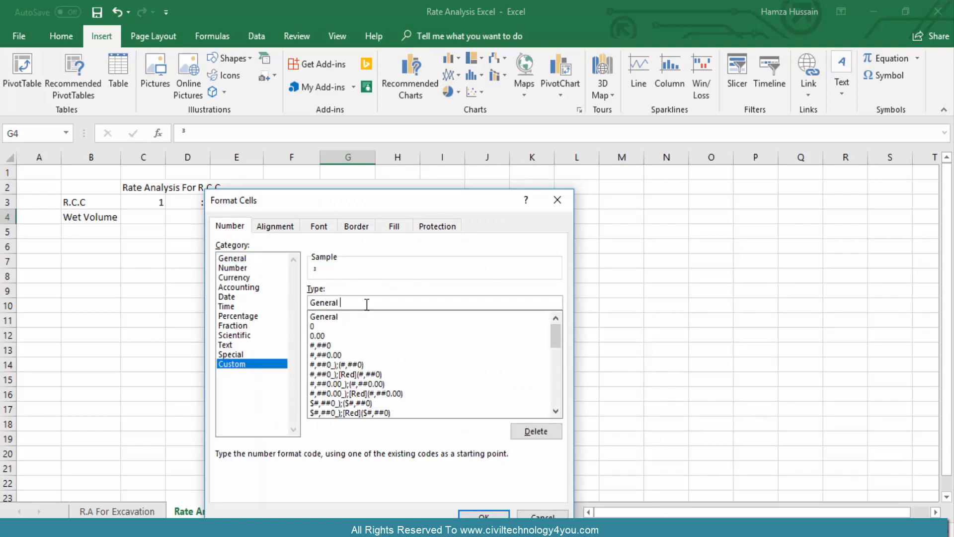
type("\"m³\"")
key("Return")
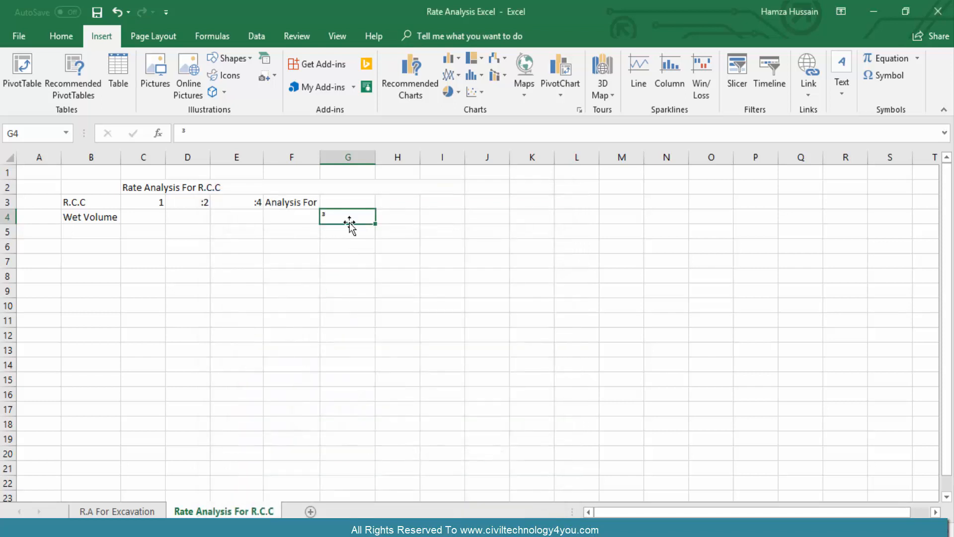
- Replace the superscript symbol in G4 with 10 as the wet volume
left_click(346, 247)
left_click(337, 217)
key("BackSpace")
left_click(332, 263)
left_click(327, 218)
type("10 m³")
key("Return")
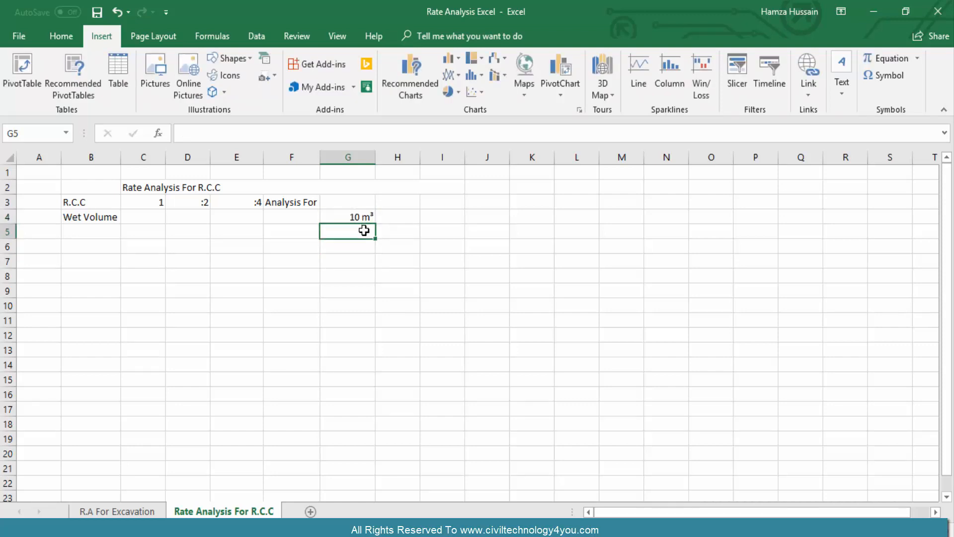
- Change the unit in G4's custom number format to ft³ (General "ft³")
left_click(362, 213)
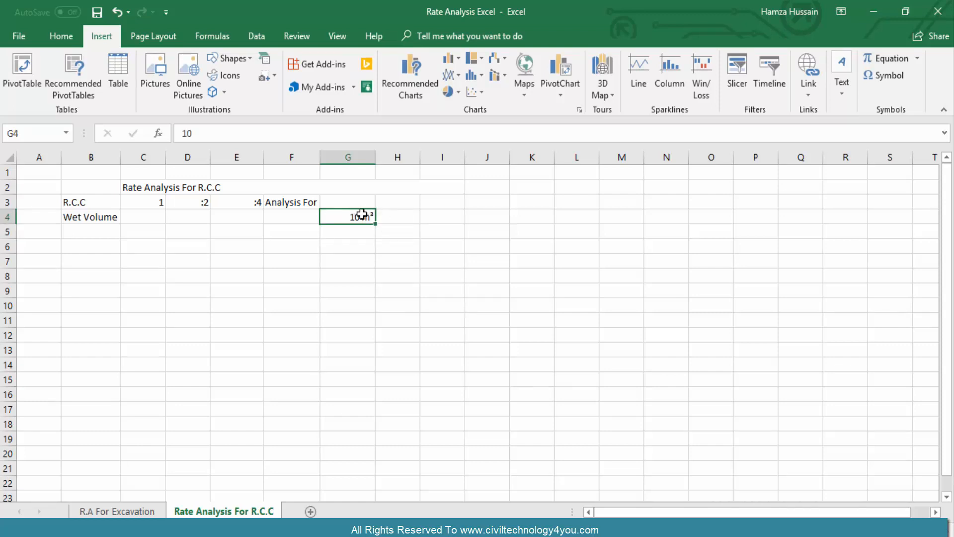
right_click(362, 213)
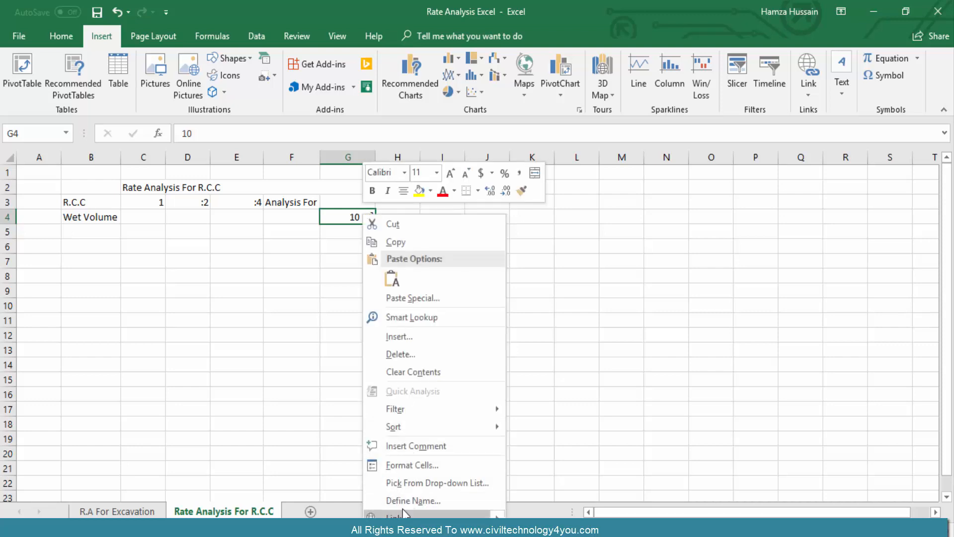
left_click(401, 464)
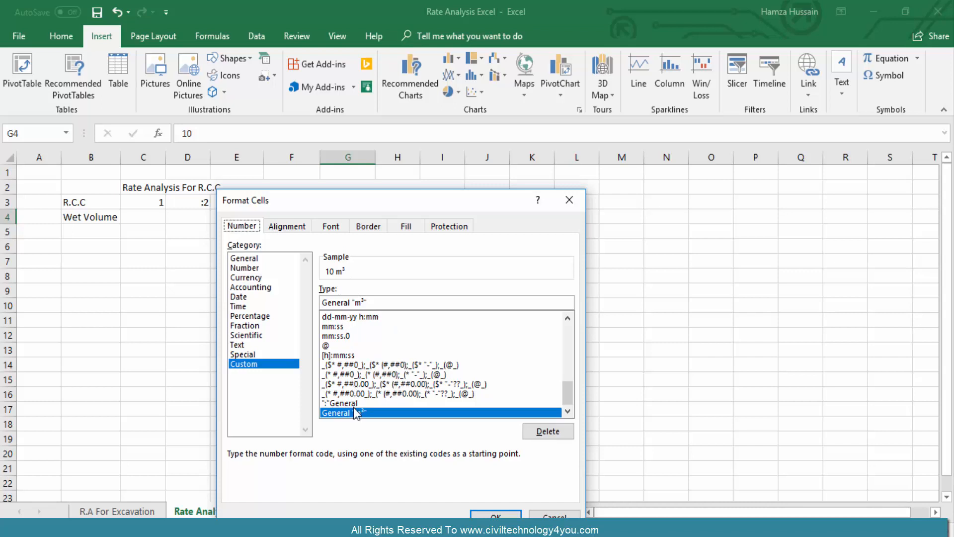
left_click(365, 302)
key("BackSpace")
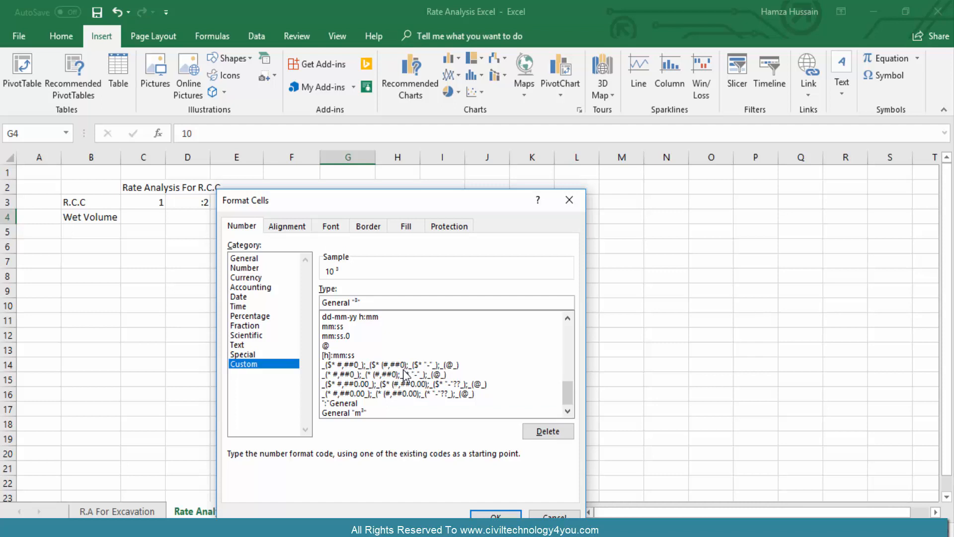
type("fy")
key("BackSpace")
type("t")
key("Return")
left_click(352, 230)
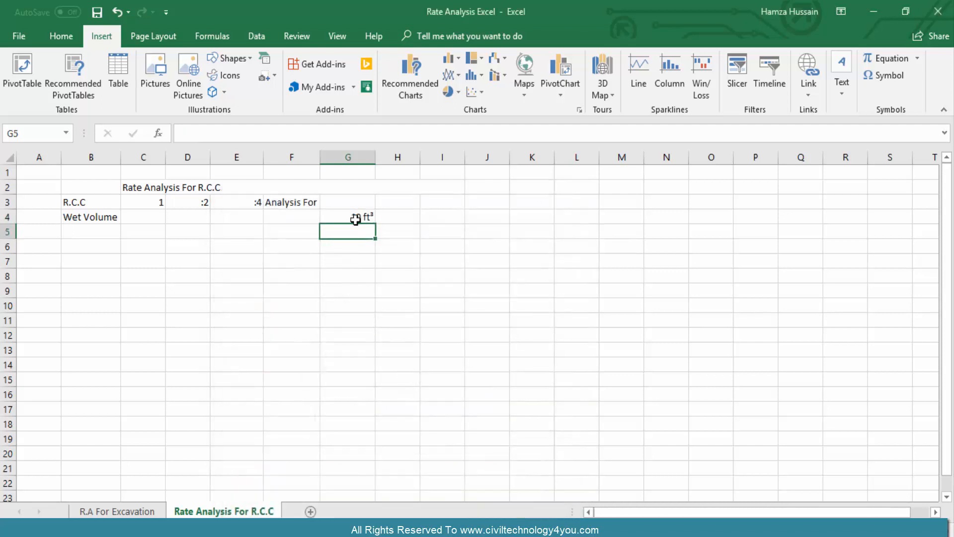
- Enter the label "Dry Volume" in B5, below the wet volume label
left_click(355, 219)
left_click(84, 236)
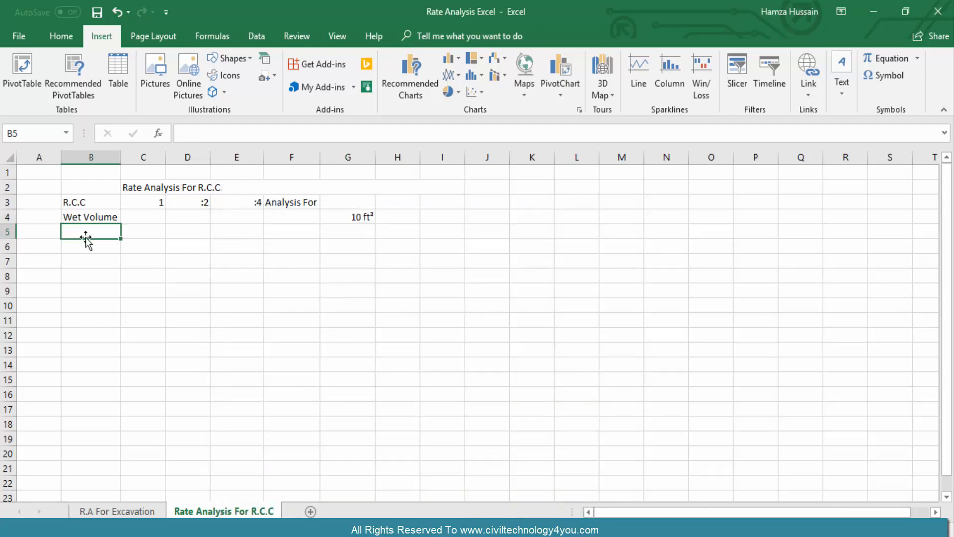
type("Dray")
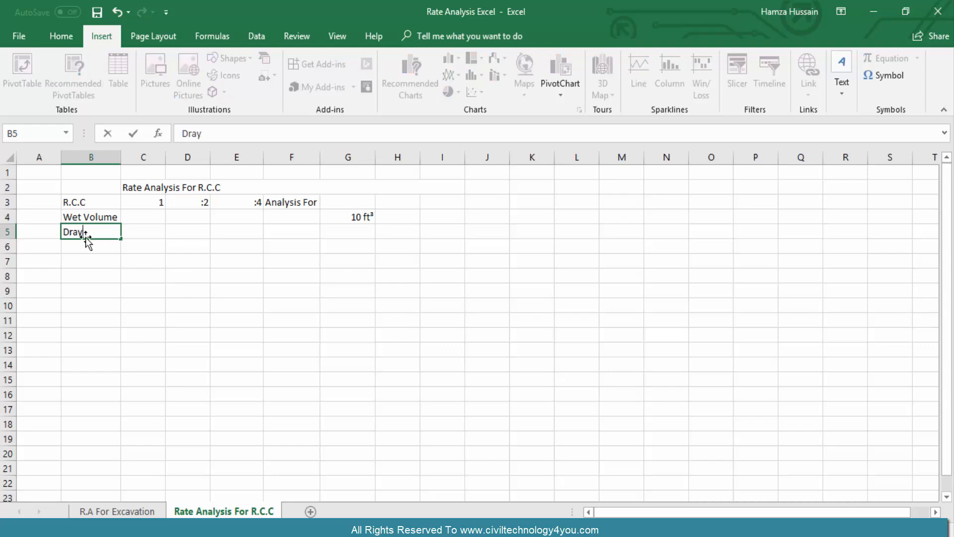
key("BackSpace")
key("BackSpace")
type("y Volume")
- Calculate the dry volume in G5 by multiplying the wet volume in G4 by 1.54
left_click(340, 232)
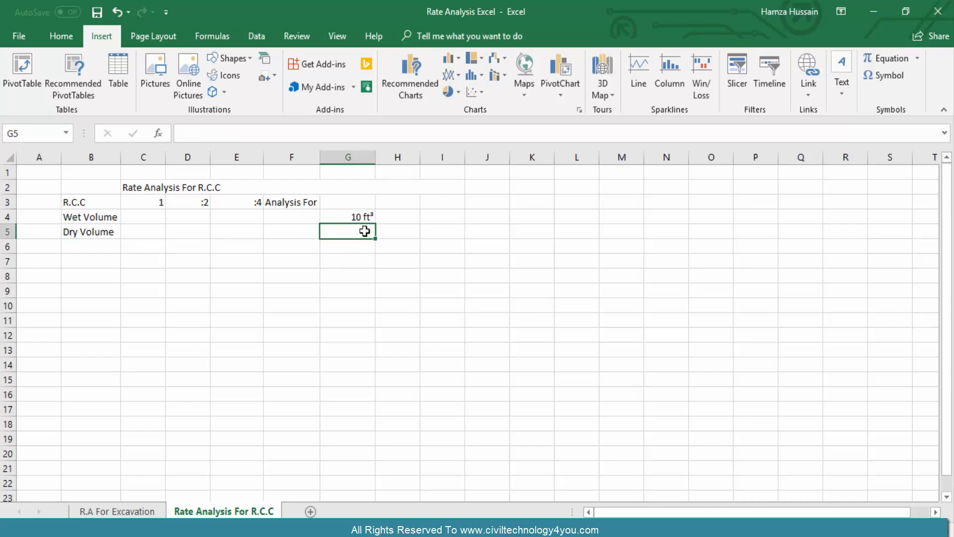
type("=")
left_click(357, 219)
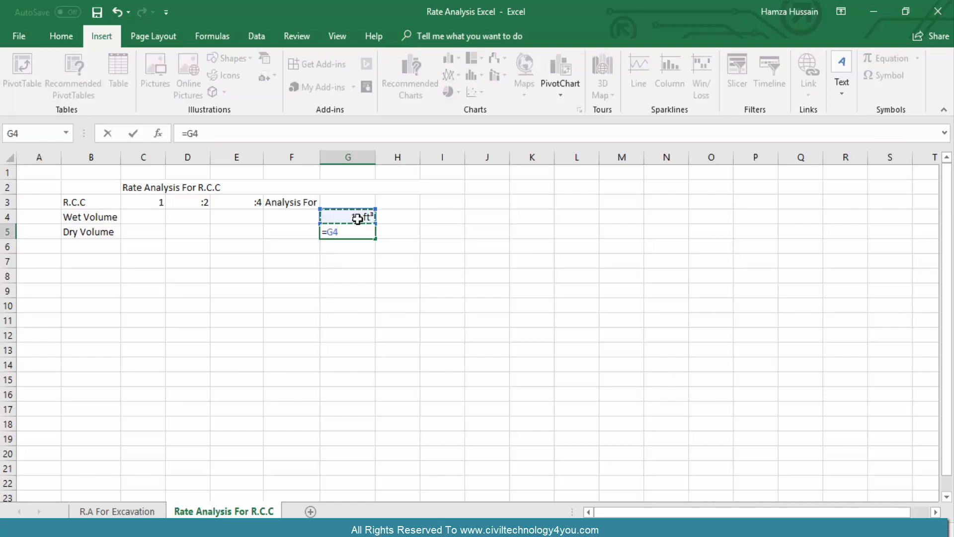
type("*1.54")
key("Return")
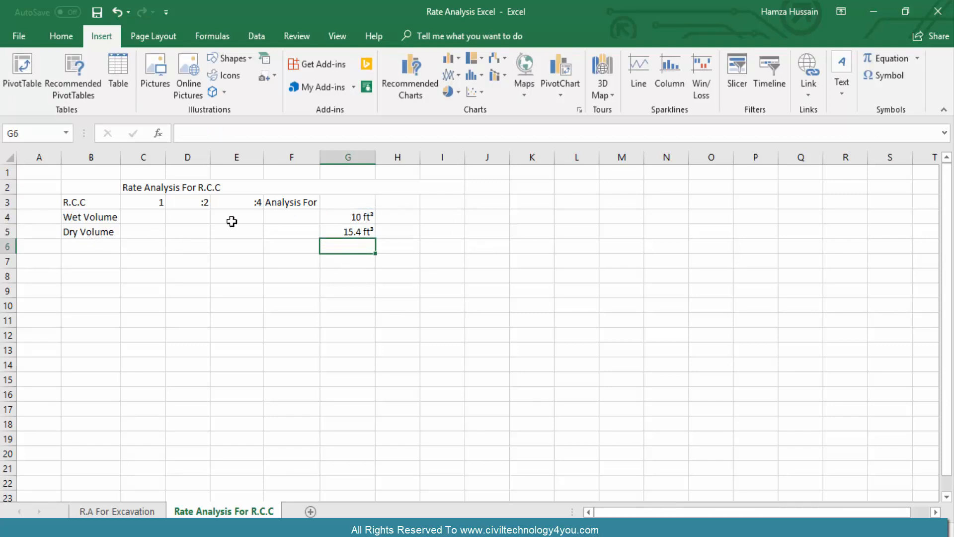
left_click(269, 199)
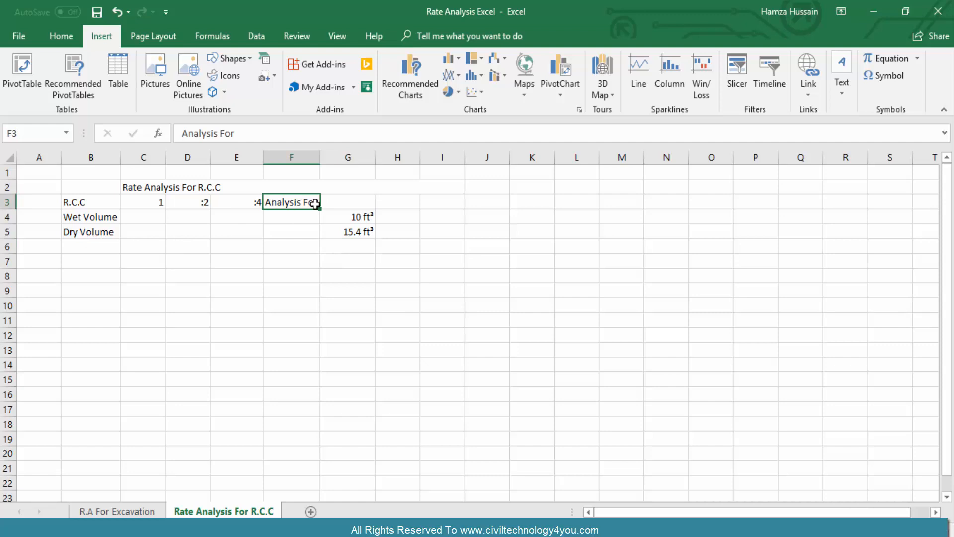
left_click(351, 199)
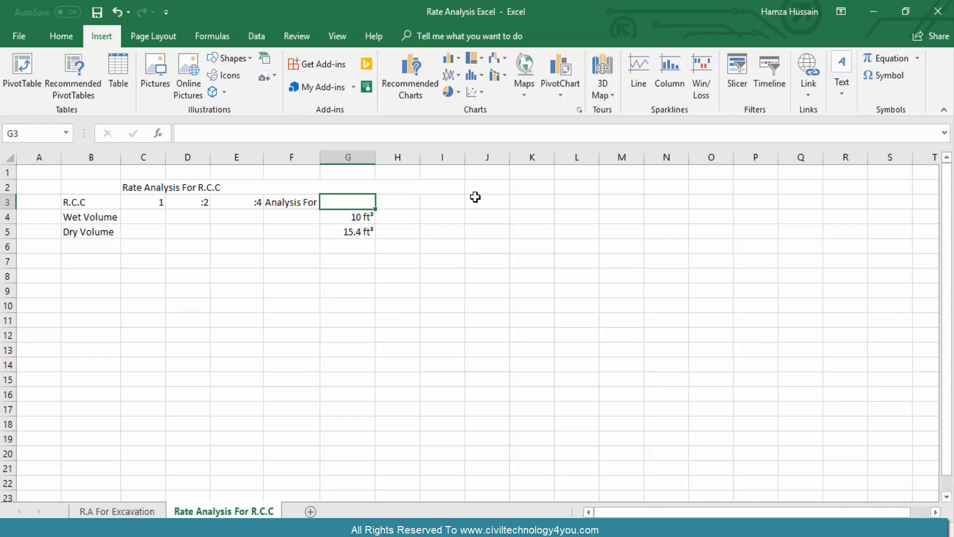
- Merge and center K2:N2 and enter the heading "Steel % by volume of concrete" in it
left_click_drag(532, 186, 668, 188)
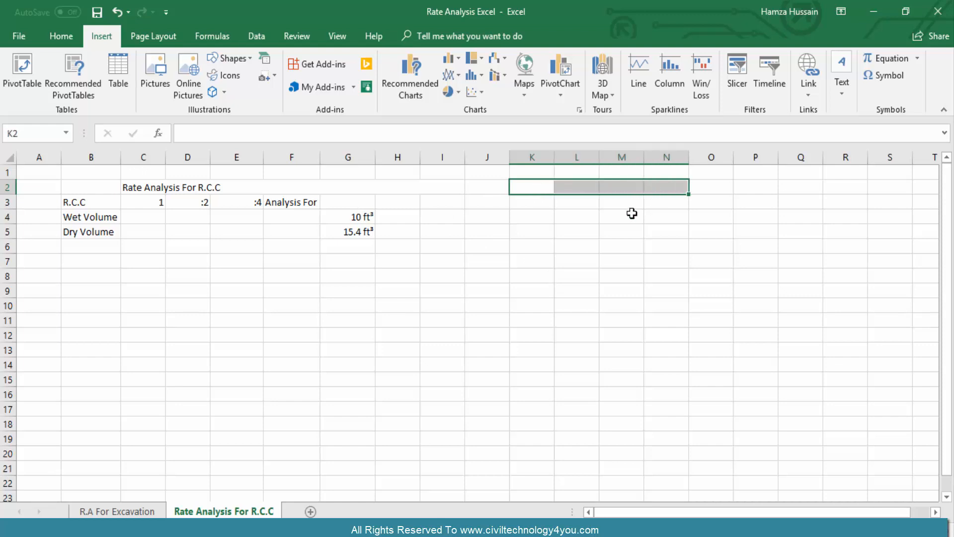
left_click(61, 37)
left_click(407, 87)
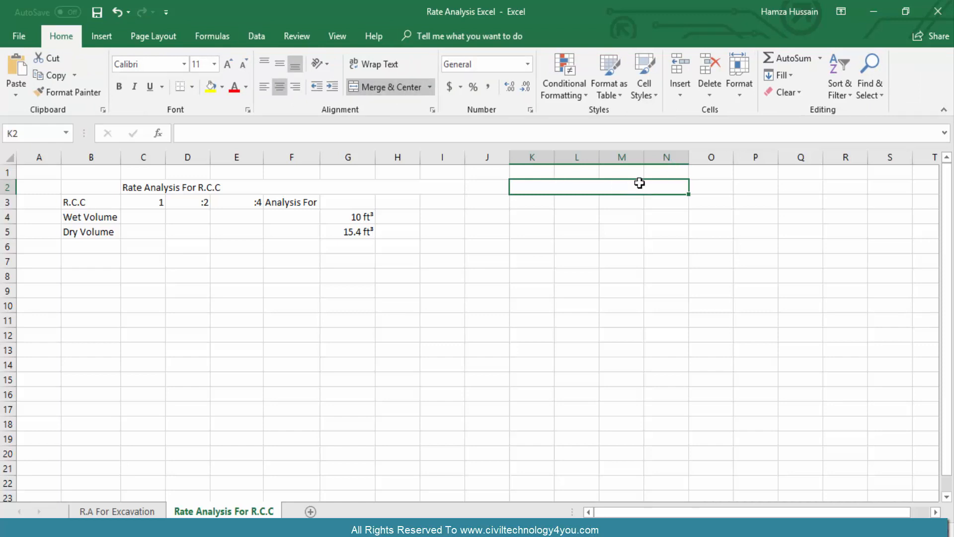
type("Steel ")
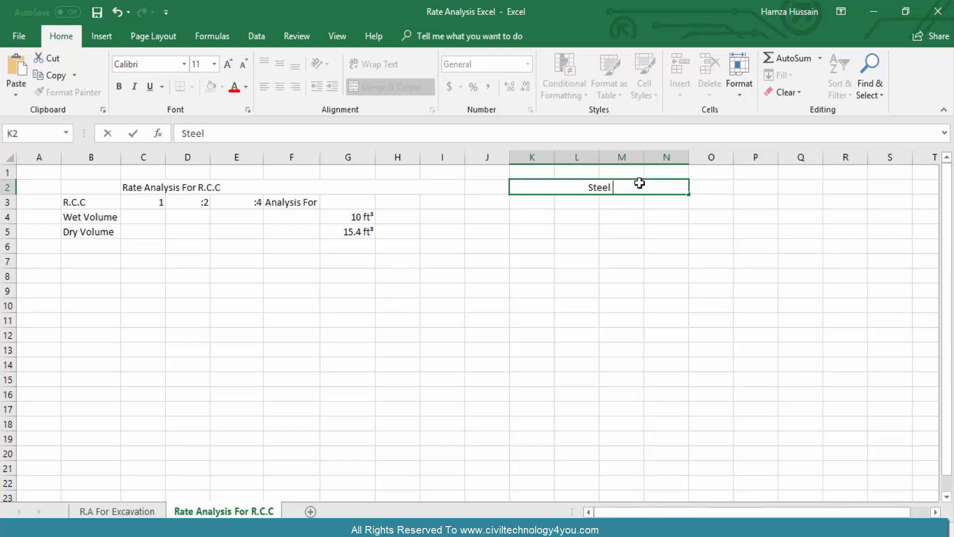
type("% by volume")
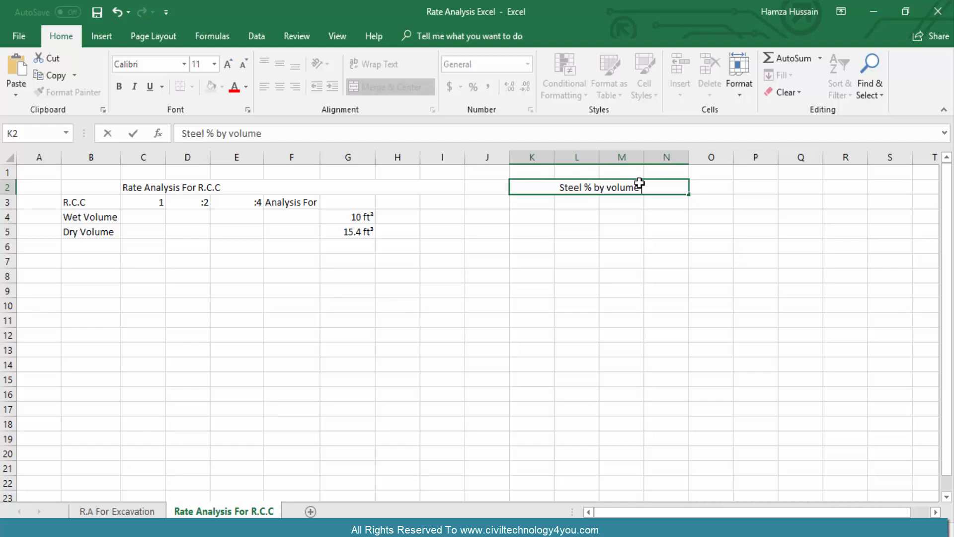
type(" of concrete")
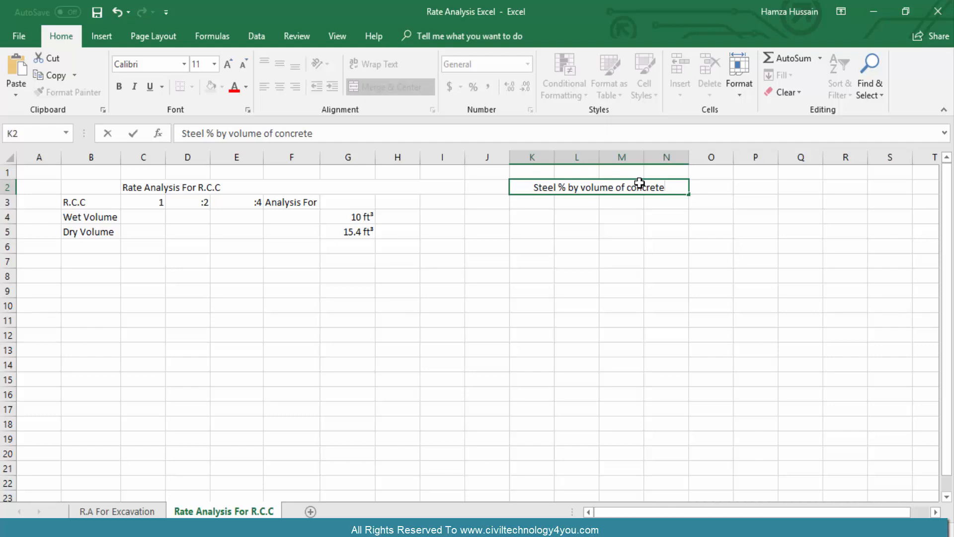
key("ctrl+Return")
- Enter "Slab" in K3 as the first row label under the steel heading and go to N3
left_click(530, 203)
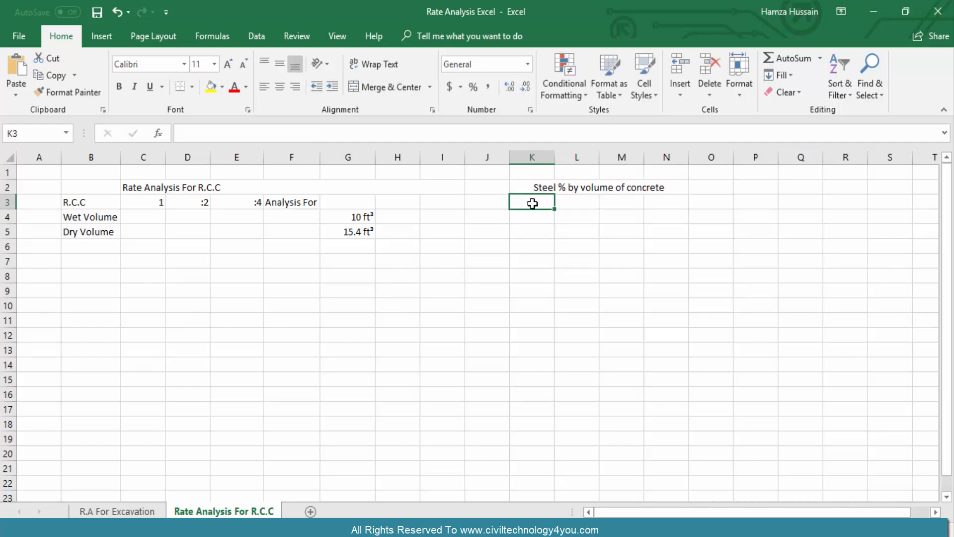
type("Slab")
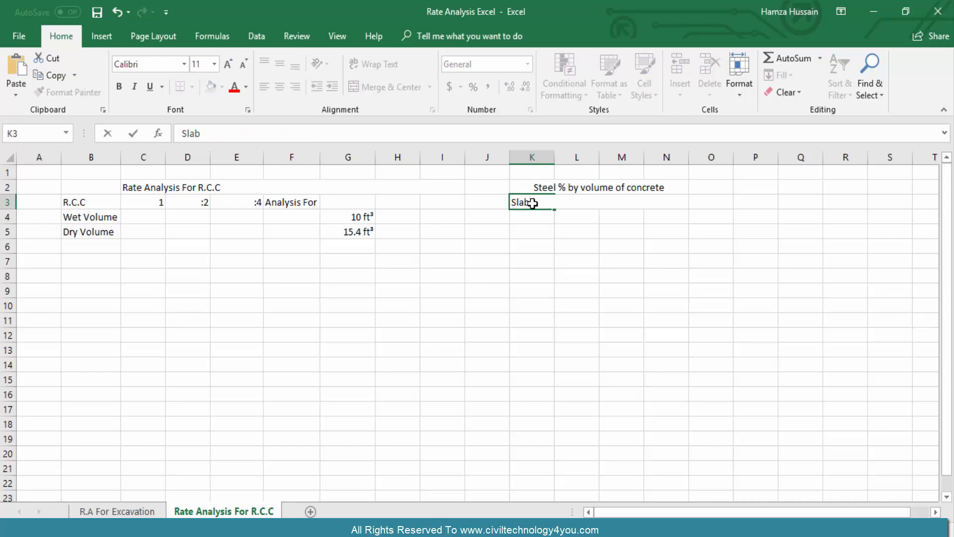
key("Tab")
key("Tab")
key("Tab")
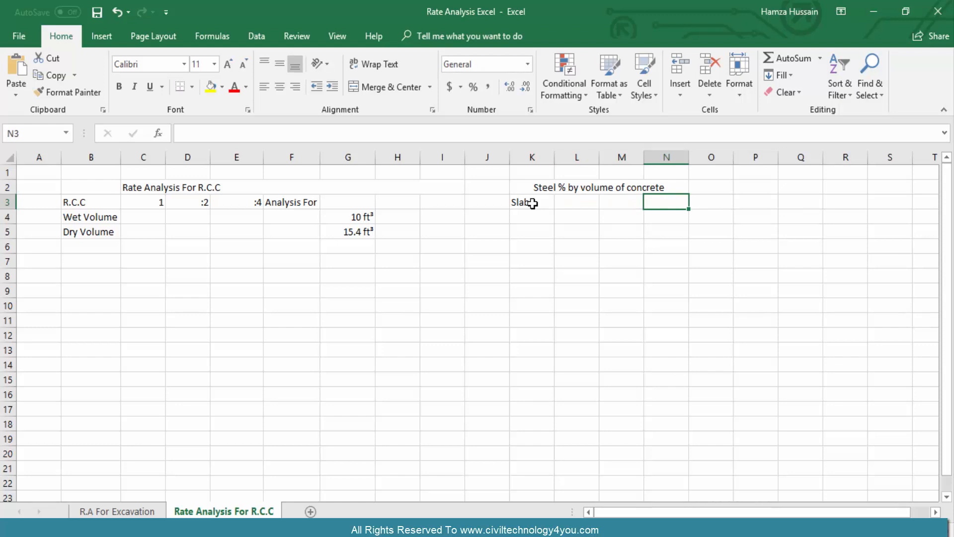
- Format N3 as a percentage with 0 decimal places and enter 1% for the slab
right_click(665, 205)
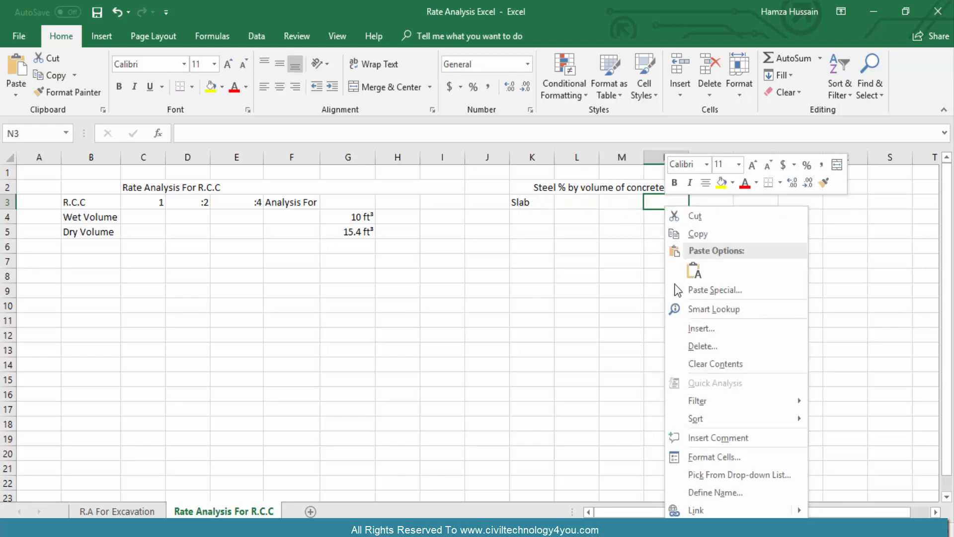
left_click(705, 459)
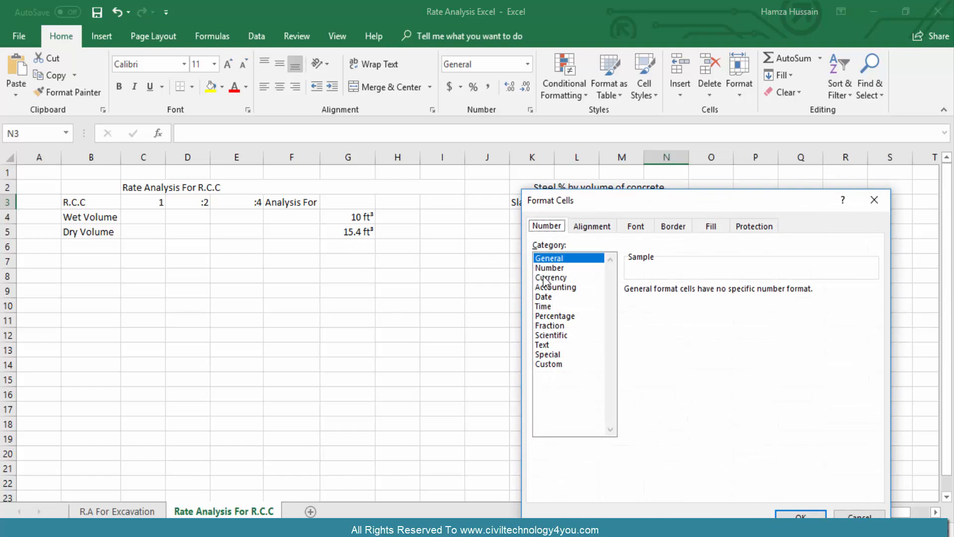
left_click(555, 315)
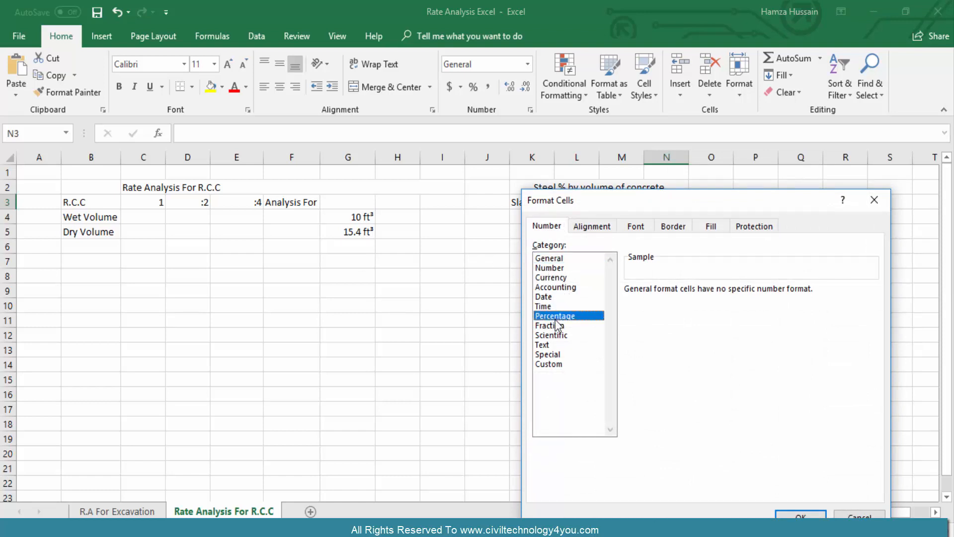
left_click(719, 294)
left_click(719, 294)
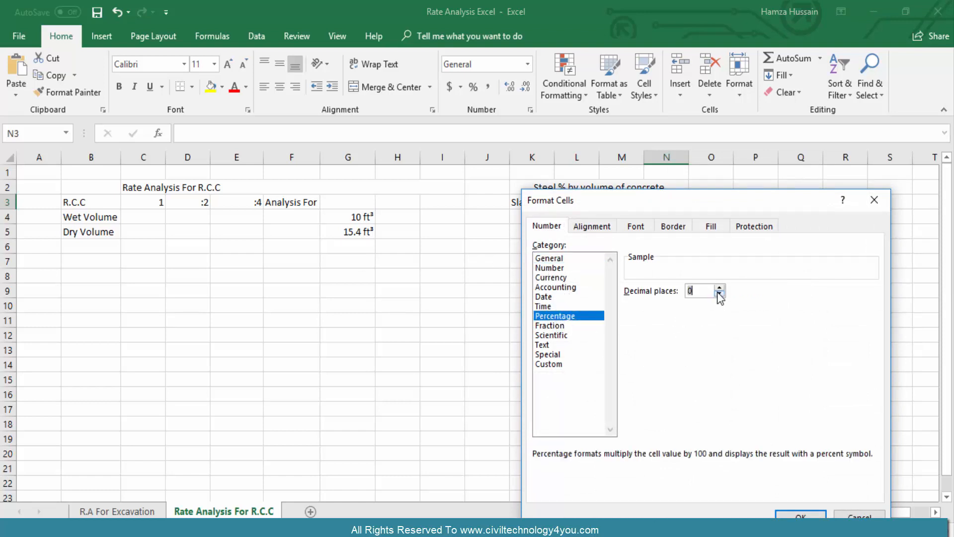
left_click(800, 515)
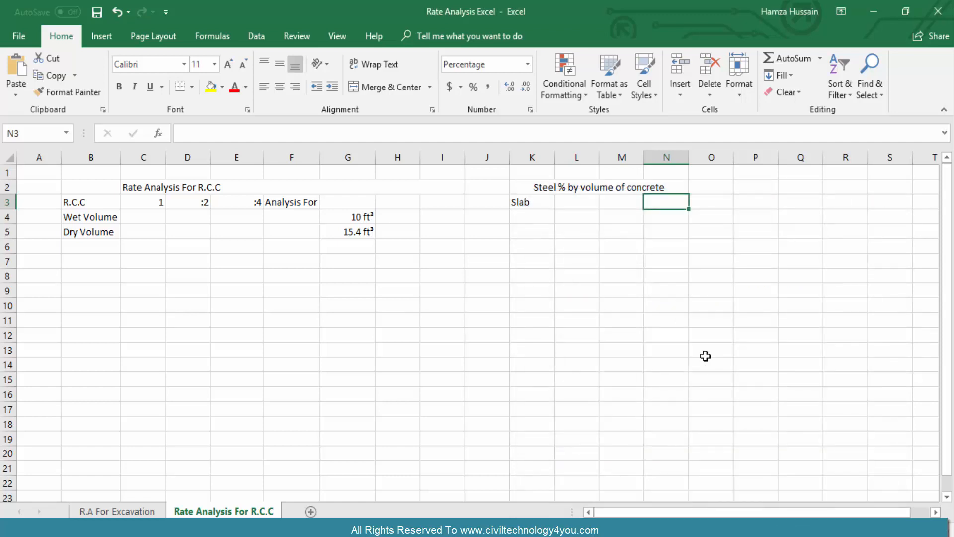
type("1")
left_click(705, 356)
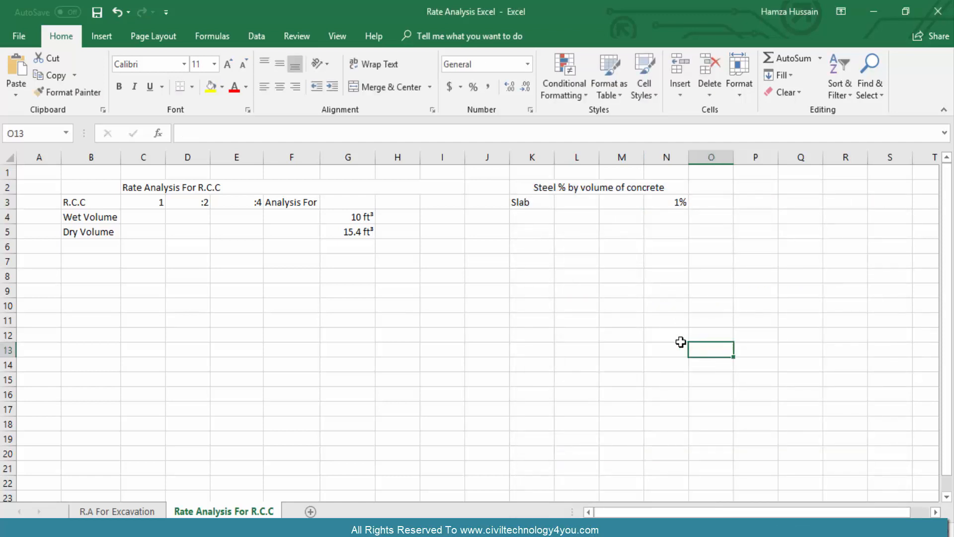
- Add a "Beam" row below the slab, with the label in K4 and the value 2 in N4
left_click(522, 205)
left_click(534, 219)
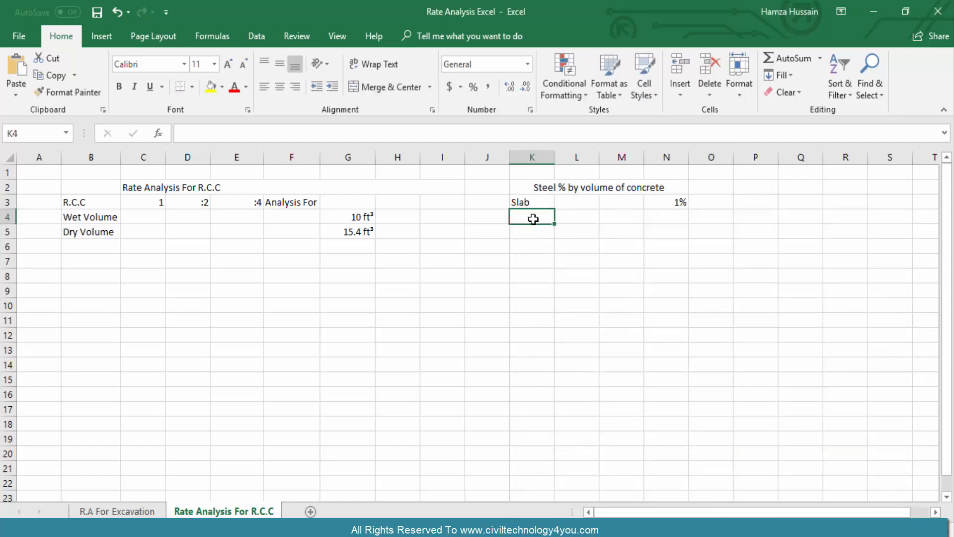
type("Beam")
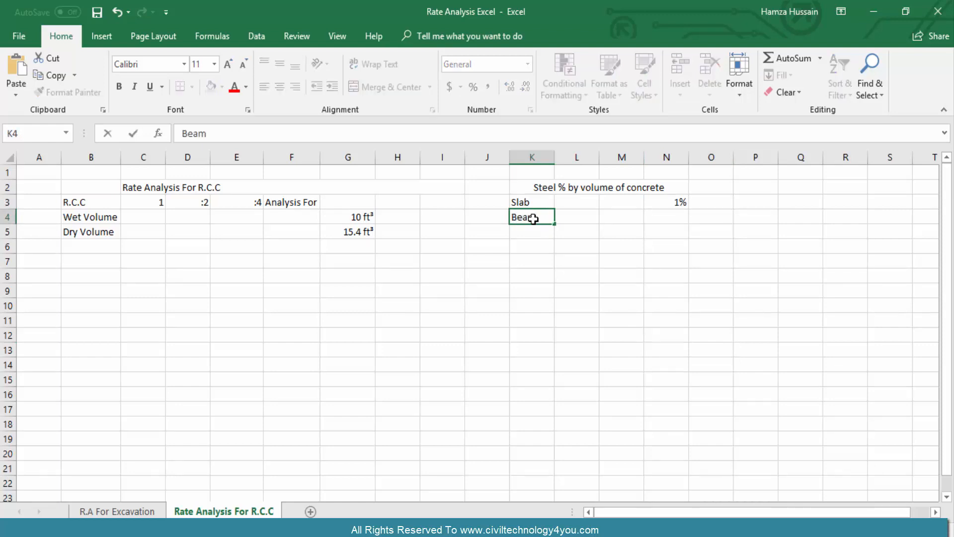
left_click(658, 217)
type("2")
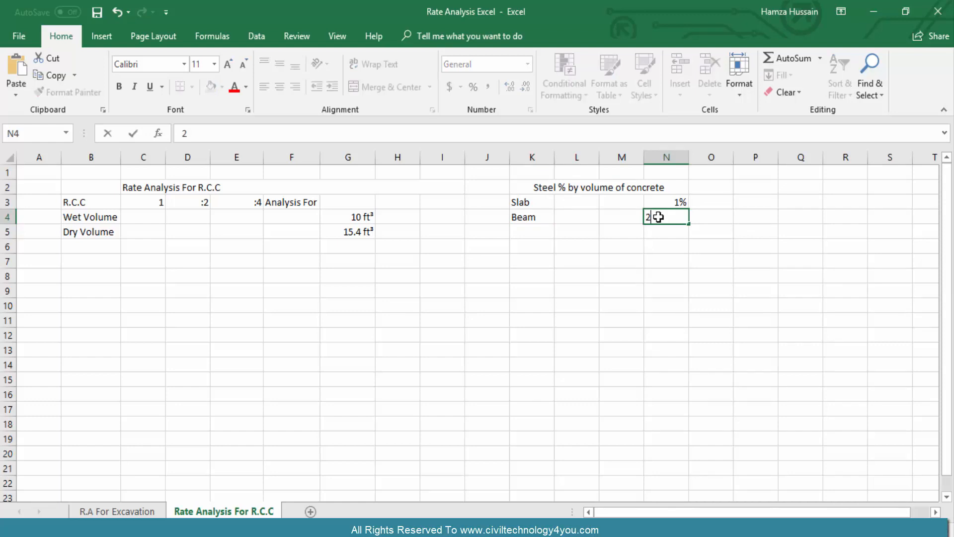
left_click(507, 258)
left_click(545, 237)
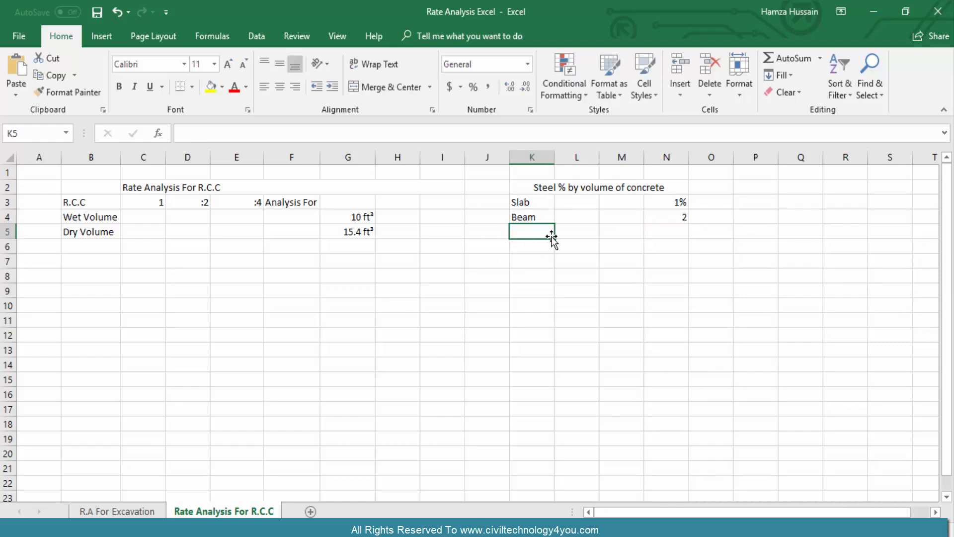
- Copy the percentage format from N3 to N4 with Format Painter and set the beam value to 2%
left_click(647, 202)
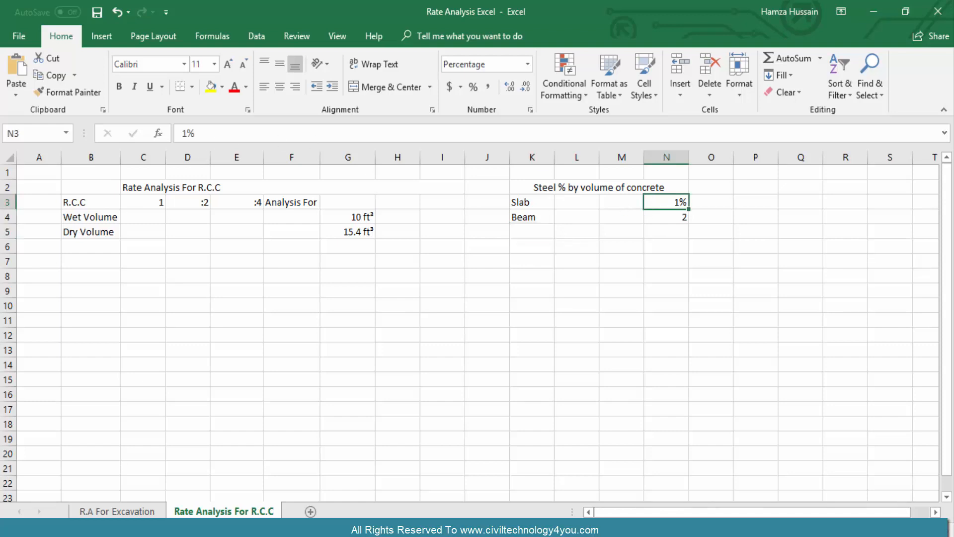
left_click(67, 92)
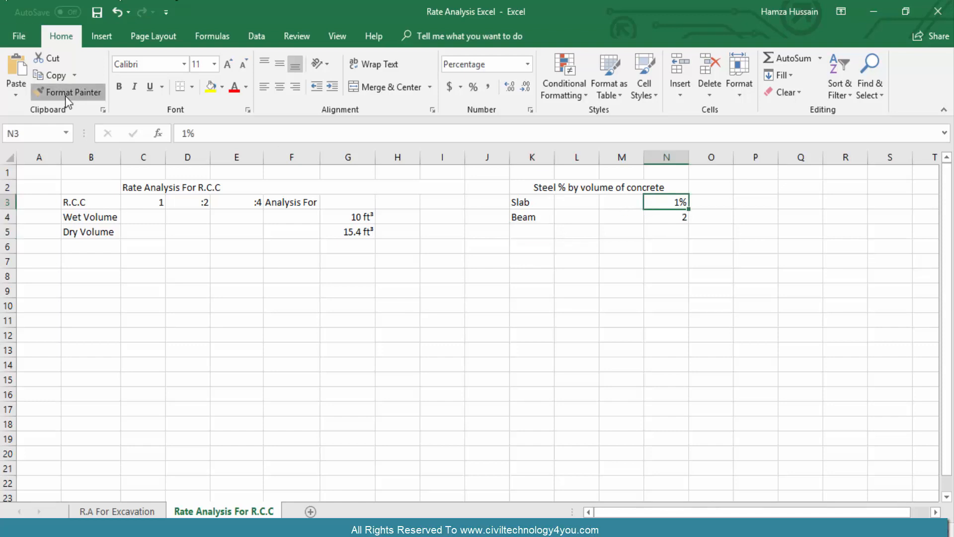
left_click(676, 217)
left_click(678, 232)
key("Escape")
left_click(677, 211)
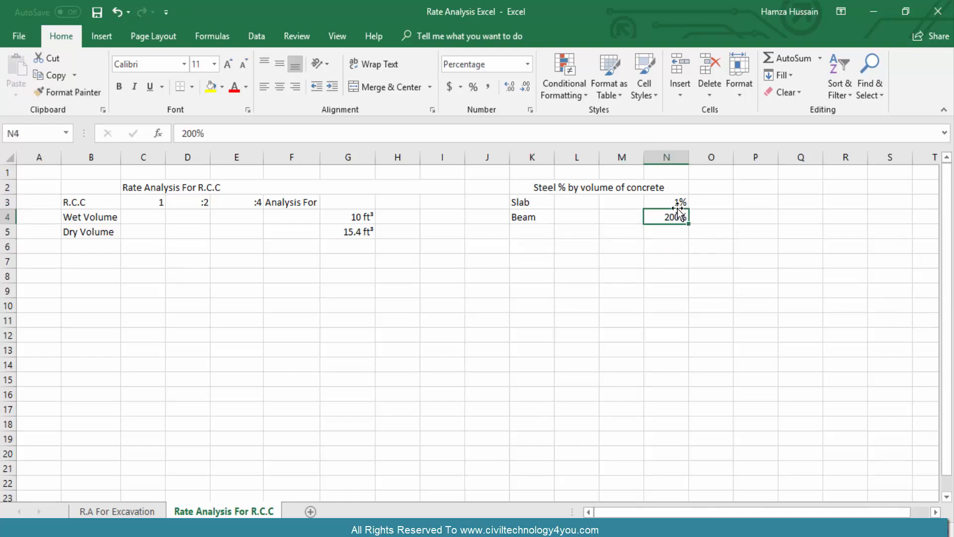
key("F2")
type("2")
key("Return")
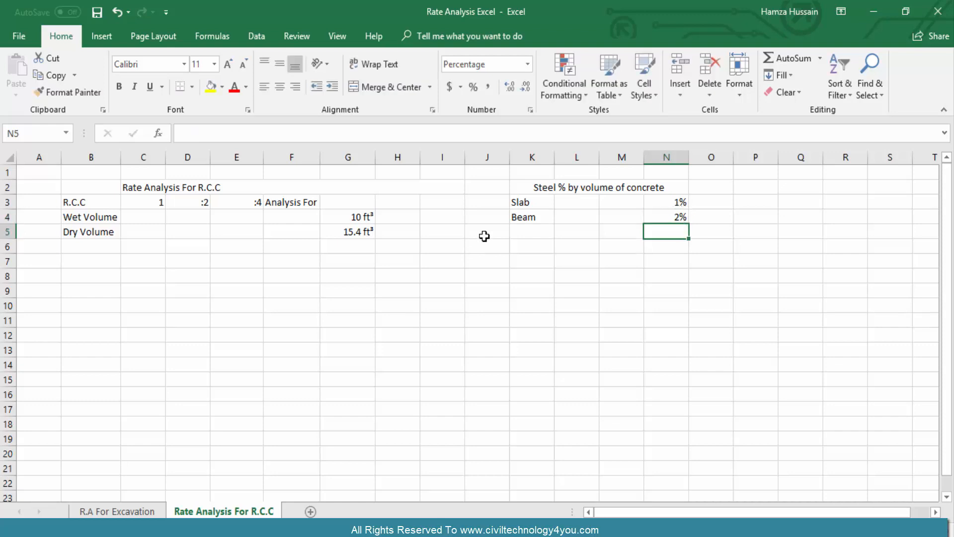
- Add a "Coloumn" row below the beam, with the label in K5 and 2.5% in N5
left_click(521, 236)
type("Col")
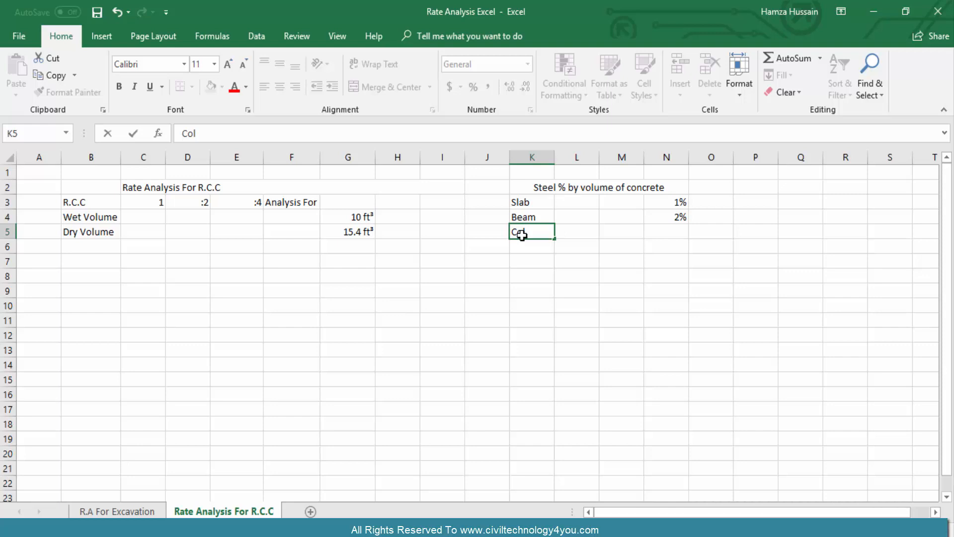
type("oumns")
left_click(550, 286)
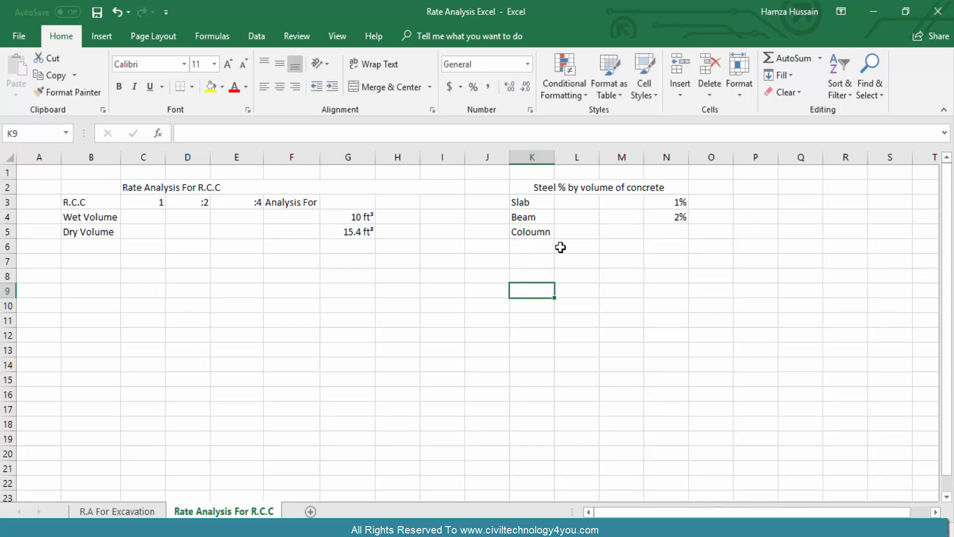
left_click(691, 228)
left_click(677, 233)
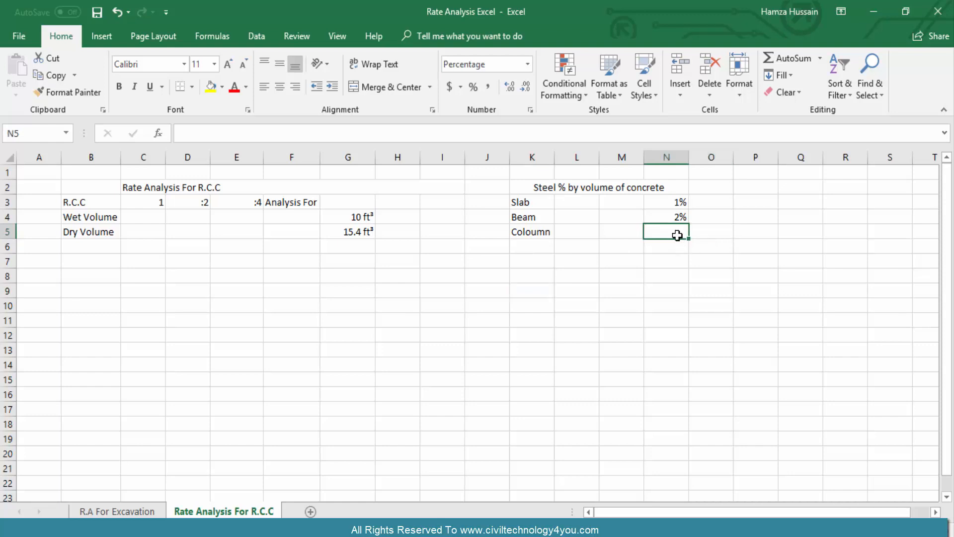
type("3")
key("Return")
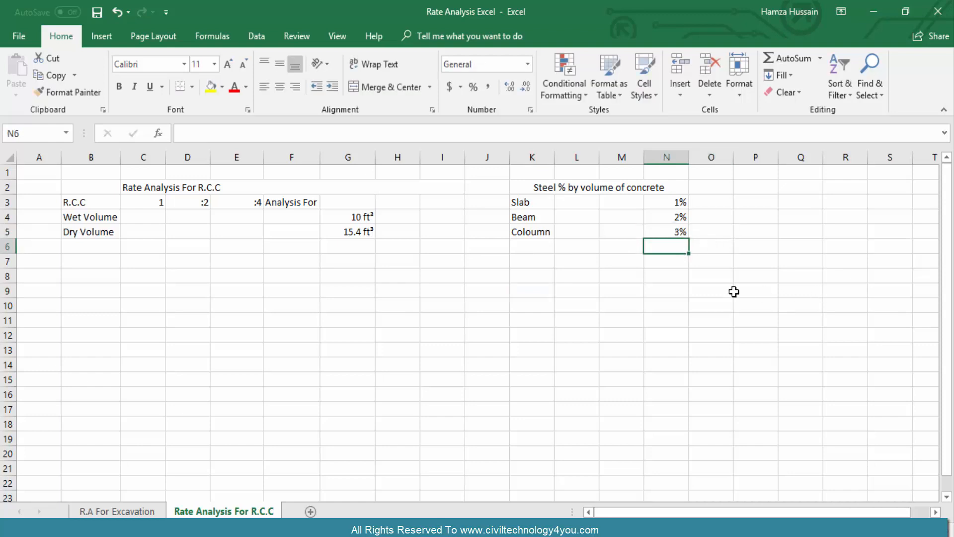
- Format the column percentage in N5 as a percentage with 1 decimal place
right_click(665, 232)
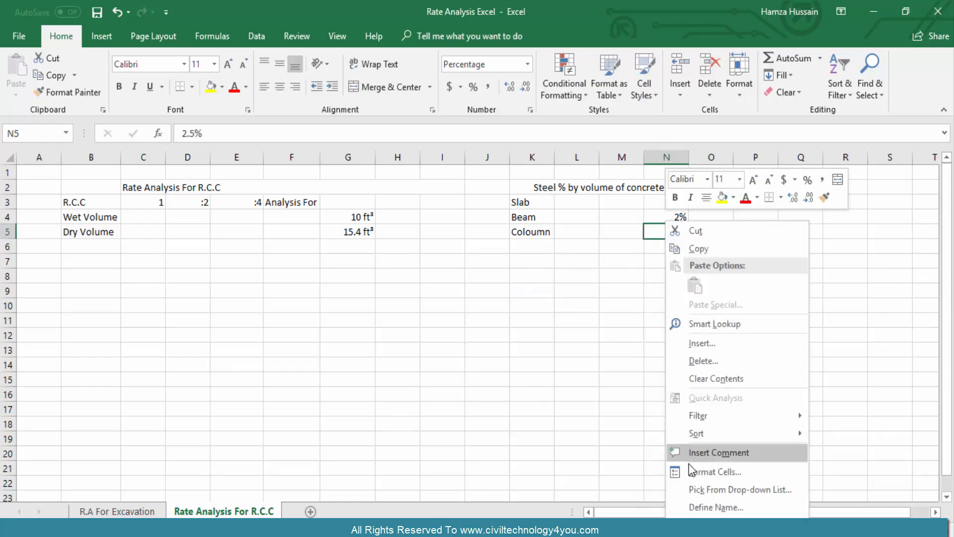
left_click(696, 471)
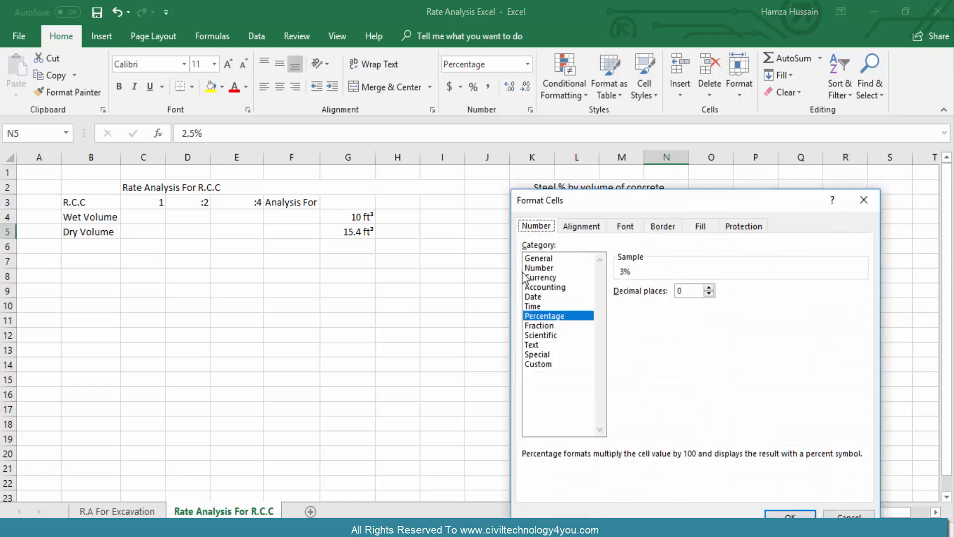
left_click(709, 288)
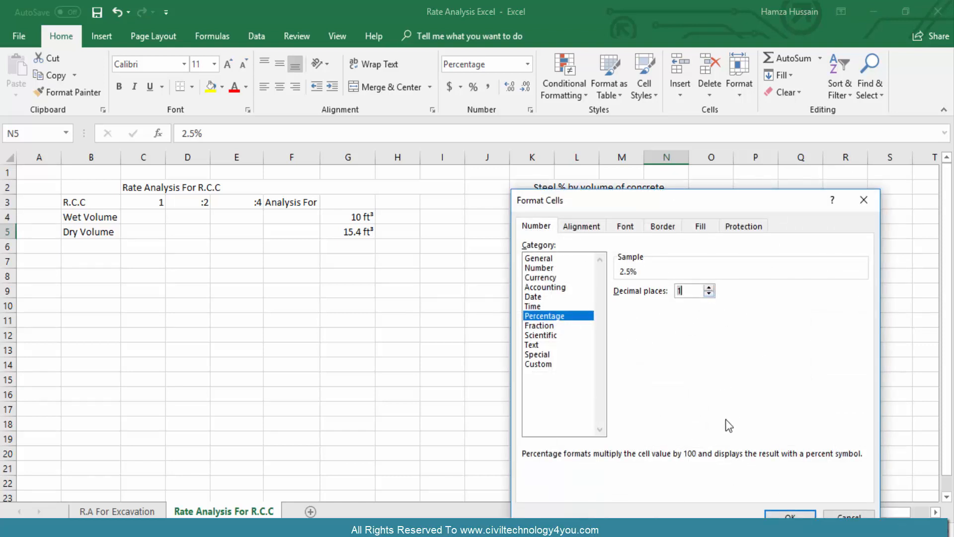
left_click(788, 515)
left_click(711, 408)
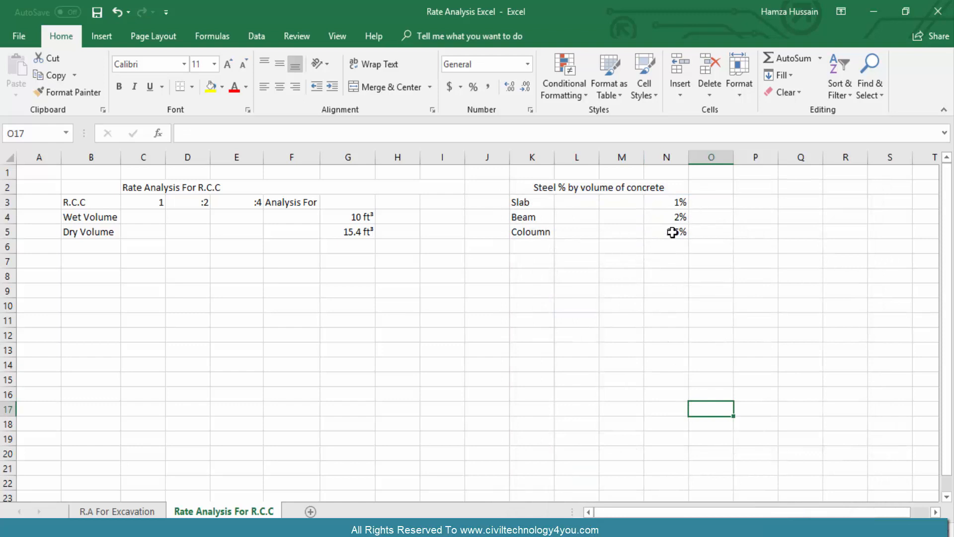
- Move the slab, beam and column percentage rows down one row, from K3:N5 to K4:N6
left_click(662, 200)
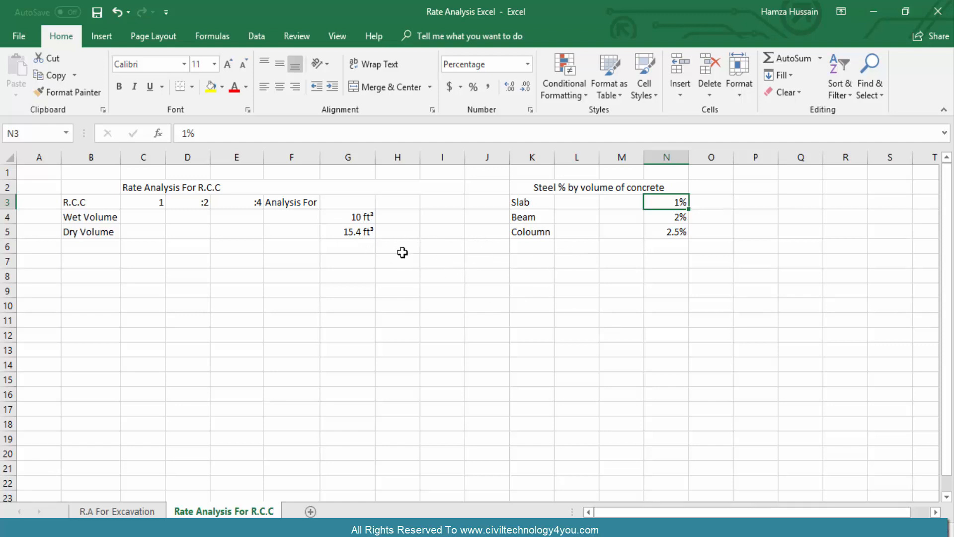
left_click_drag(524, 201, 643, 268)
left_click(664, 274)
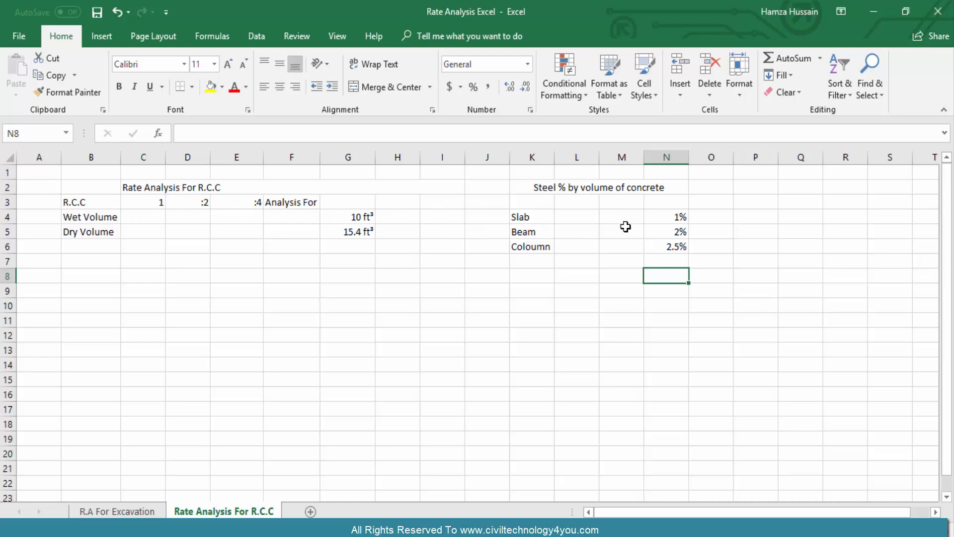
- Enter the table heading "Material" in B8
left_click(82, 274)
type("Matger")
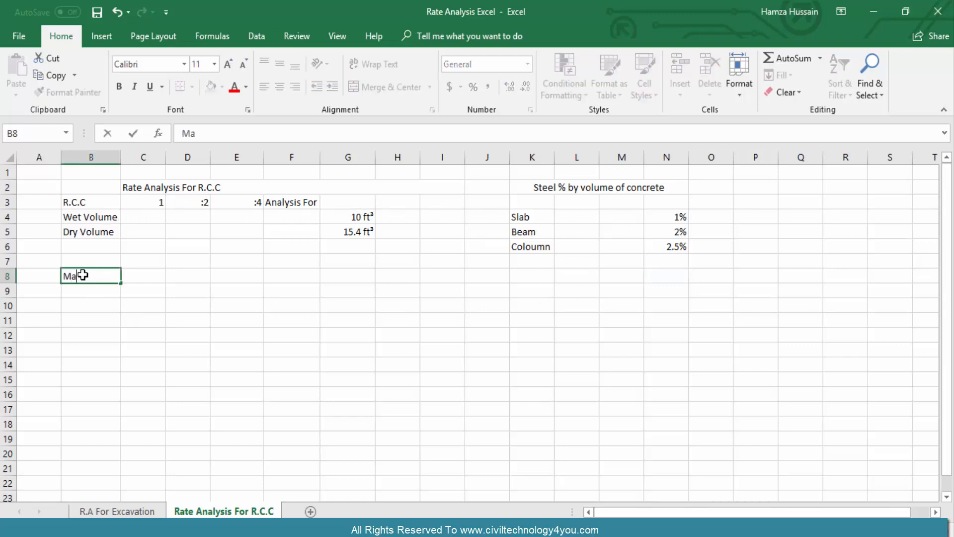
key("BackSpace")
key("BackSpace")
key("BackSpace")
type("erial")
left_click(206, 396)
left_click(101, 272)
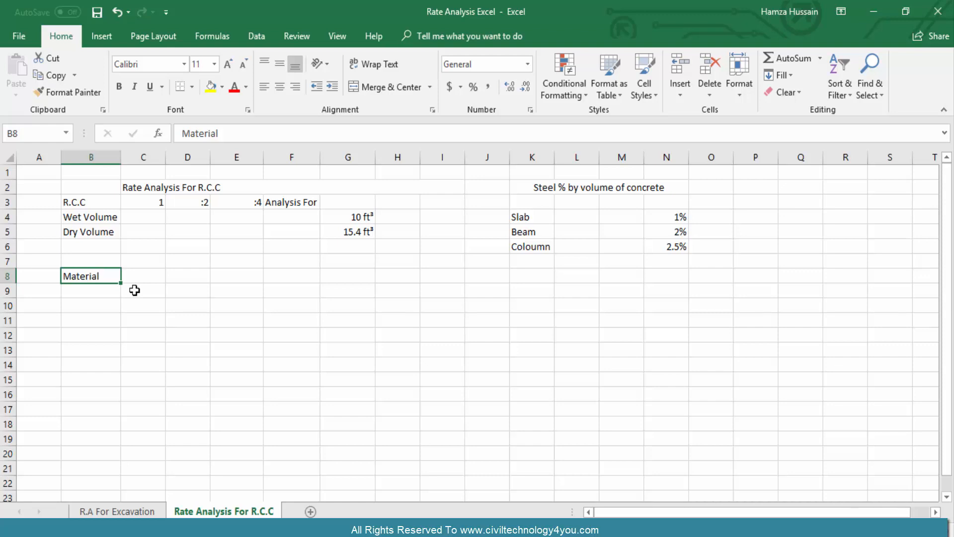
- Add the headings "Qty", "Unit" and "Price/unit" in H8, I8 and J8
left_click(366, 281)
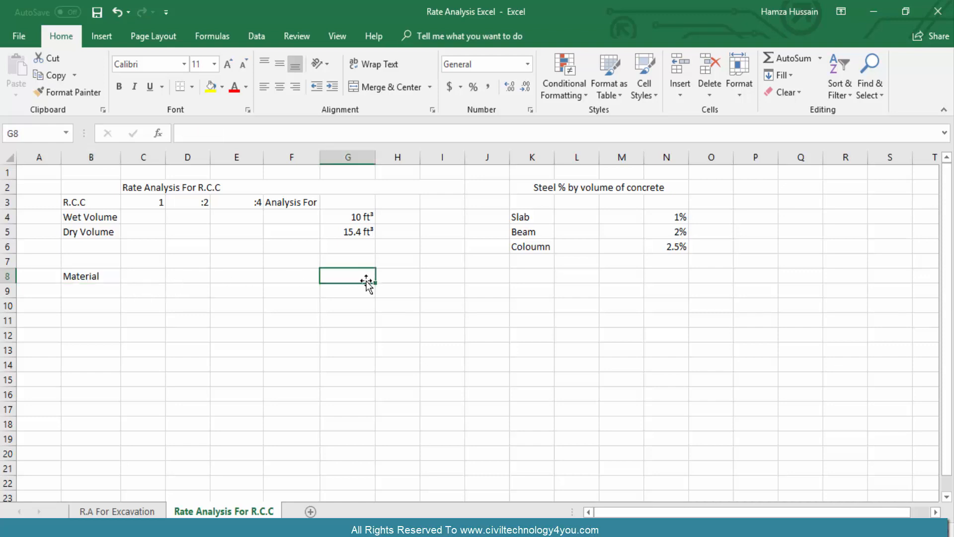
left_click(394, 277)
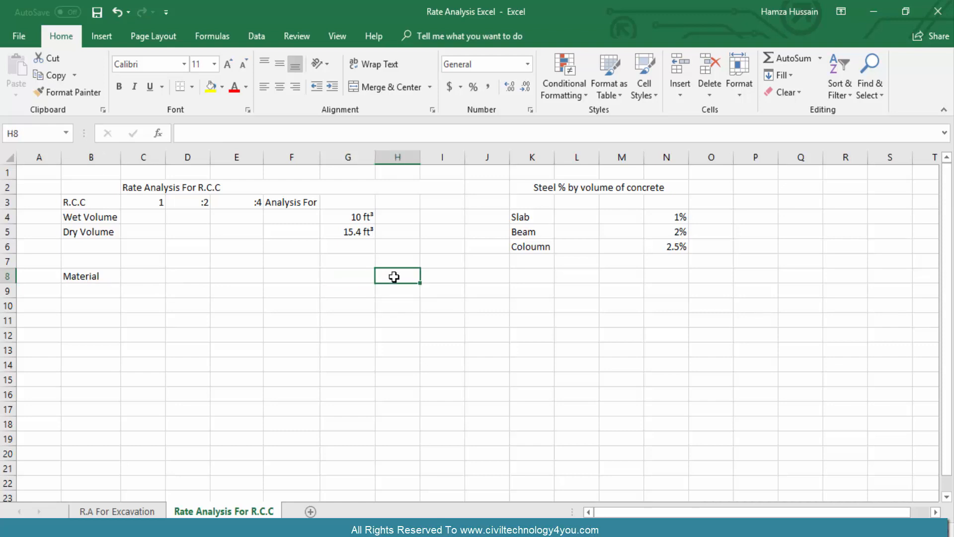
type("Qty")
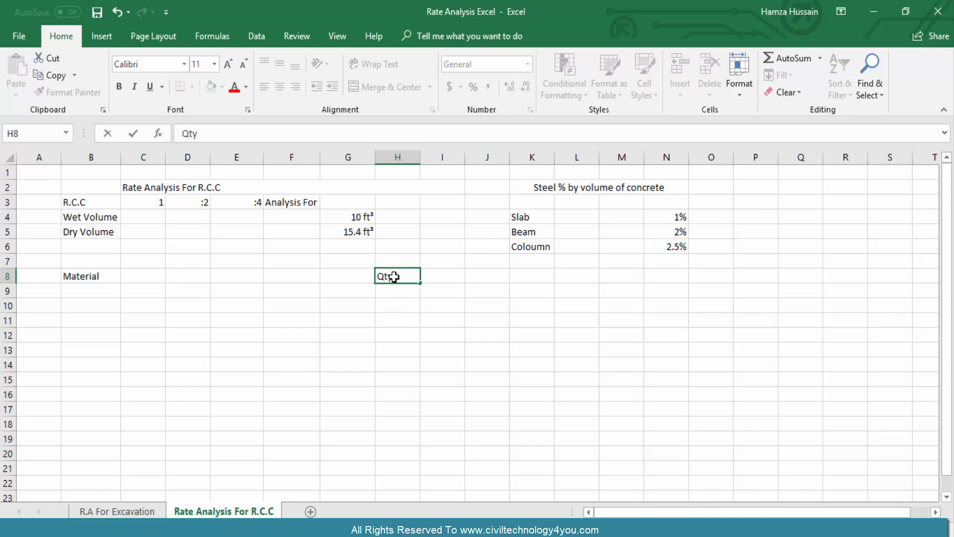
key("Tab")
type("Uni")
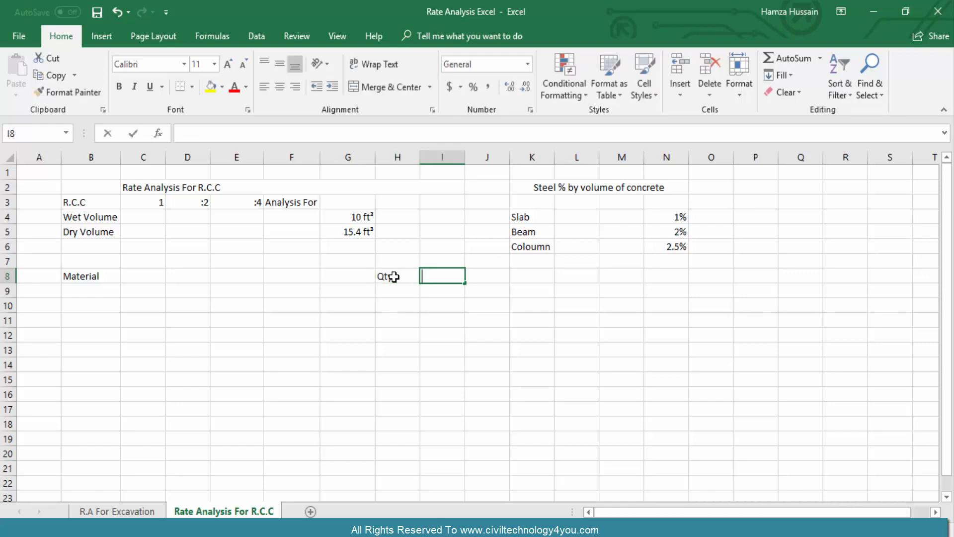
type("t")
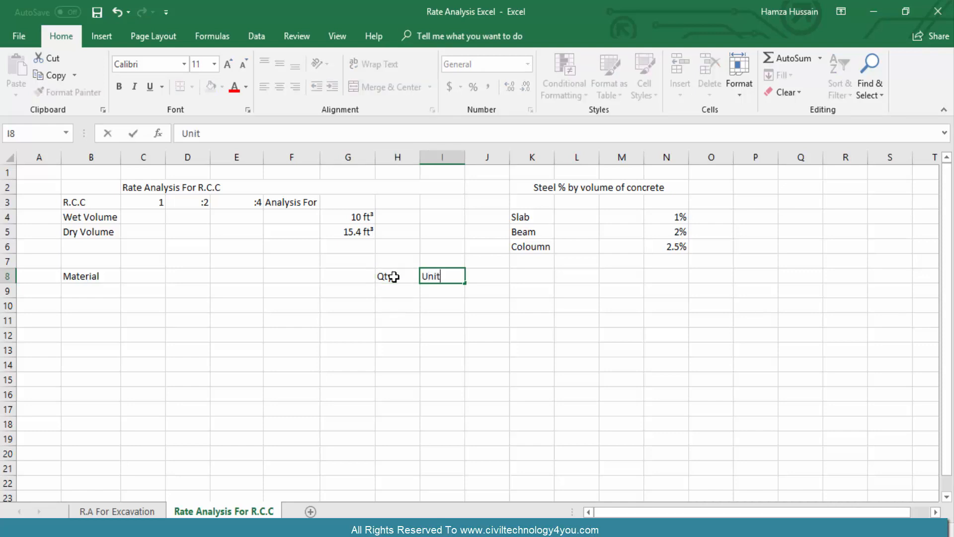
key("Tab")
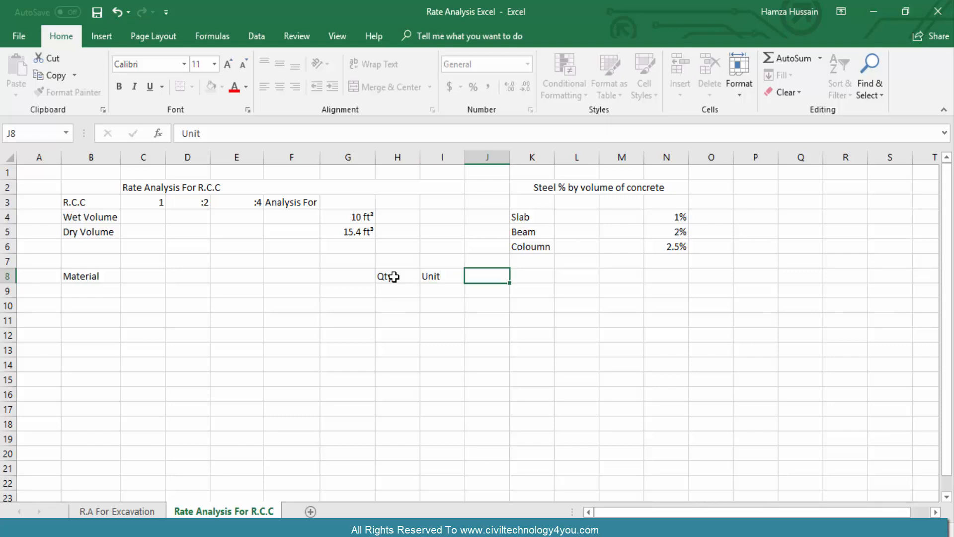
type("Price/unit")
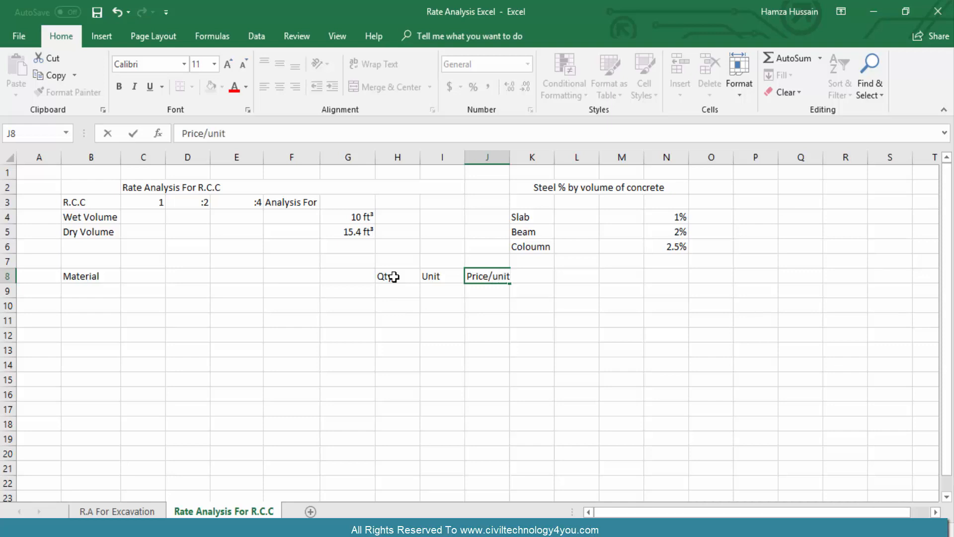
key("Tab")
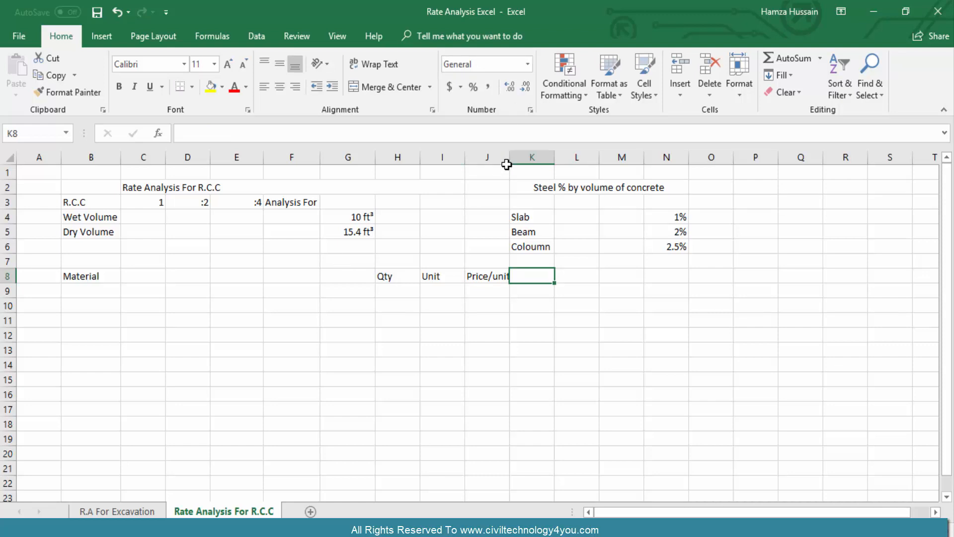
- Widen column J to fit its heading and enter the heading "Amount" in K8
left_click_drag(509, 157, 519, 157)
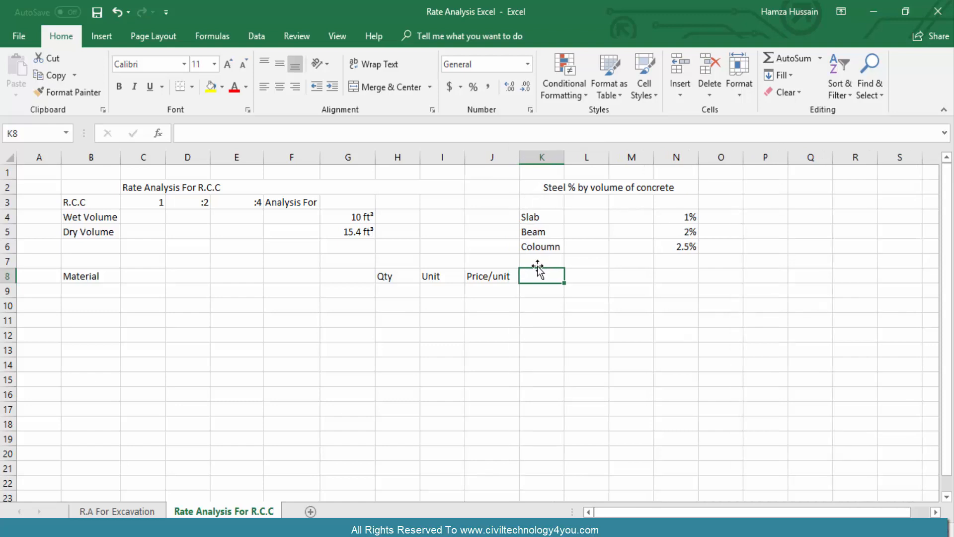
type("Amount")
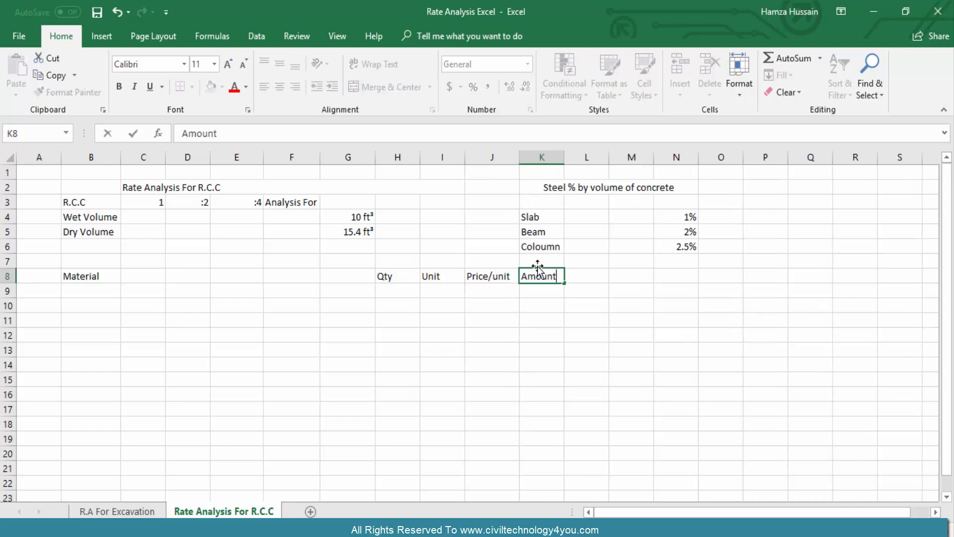
key("Return")
- Widen column H of the material table slightly
left_click(390, 277)
left_click(428, 281)
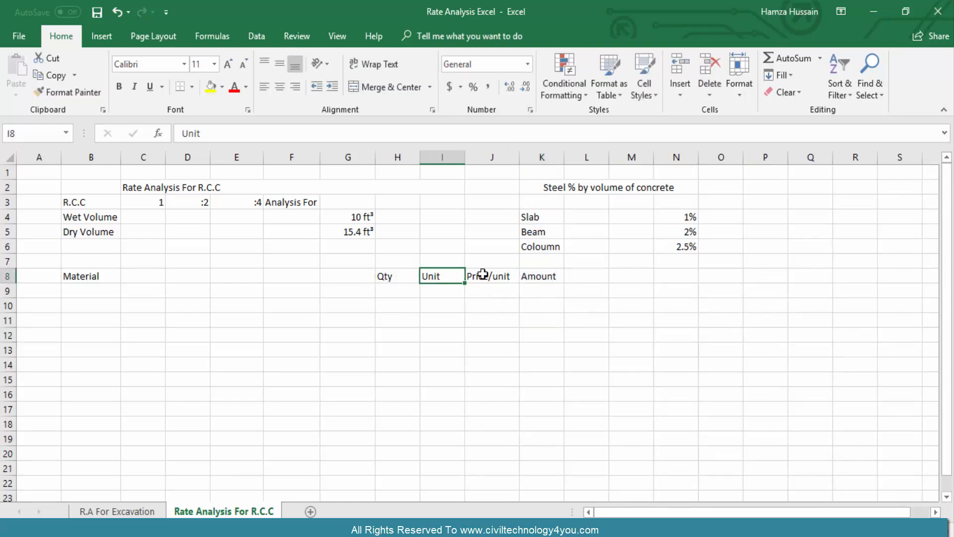
left_click(484, 274)
left_click(563, 277)
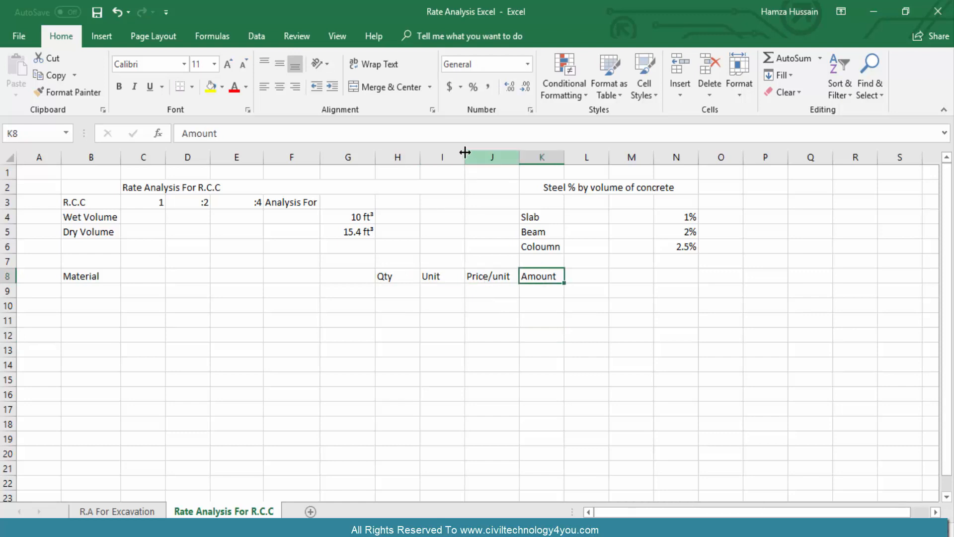
left_click_drag(424, 157, 428, 157)
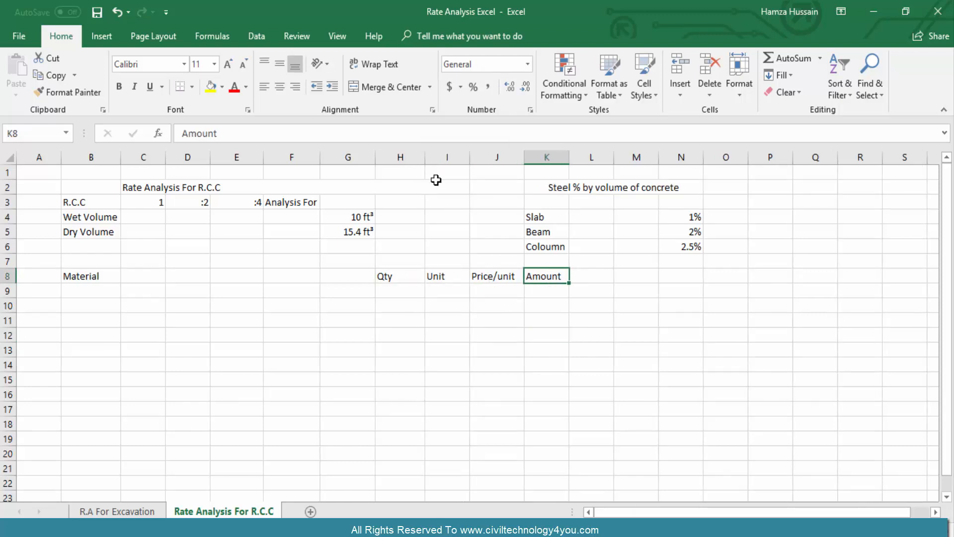
- Enter the heading "Subtotal" in L8, after the amount column
left_click(602, 277)
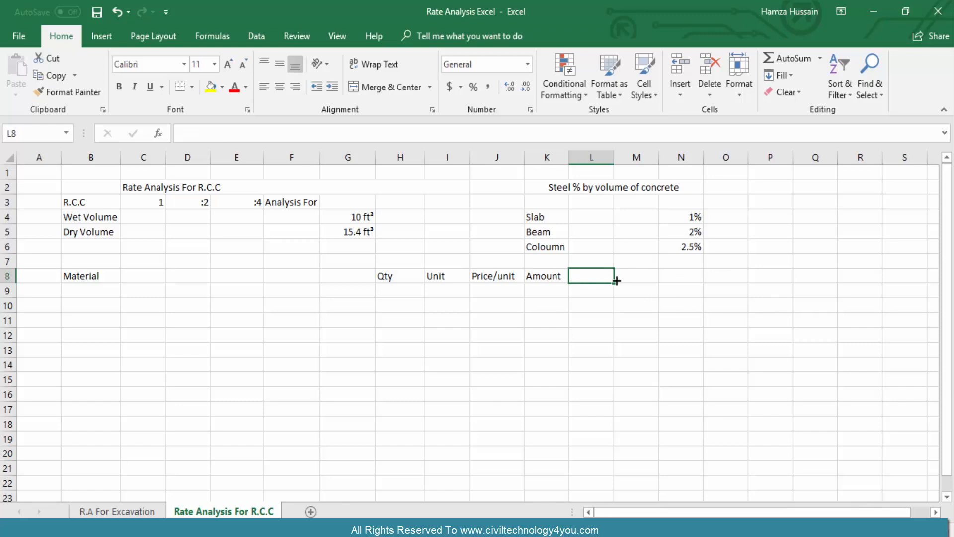
type("Subtorla")
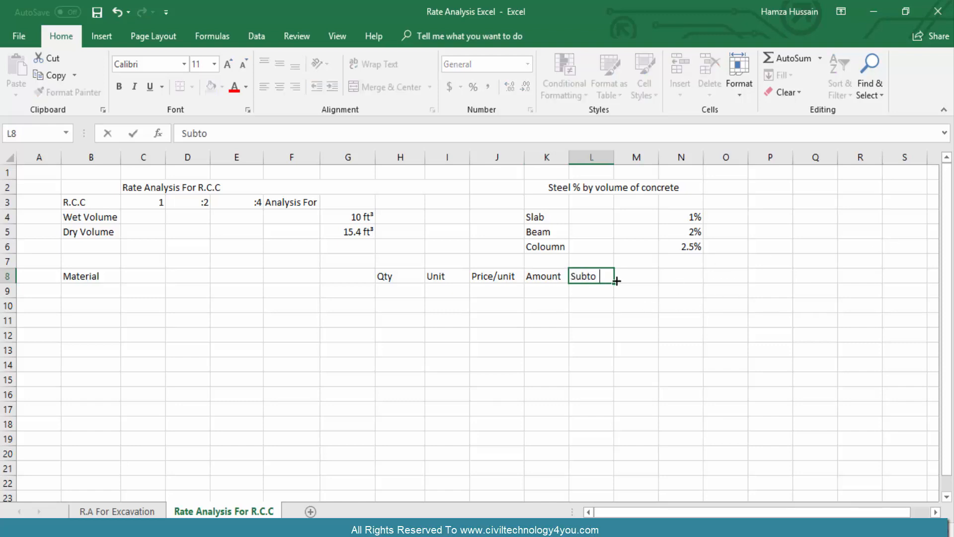
key("BackSpace")
key("BackSpace")
key("BackSpace")
type("tal")
left_click(591, 307)
left_click(392, 277)
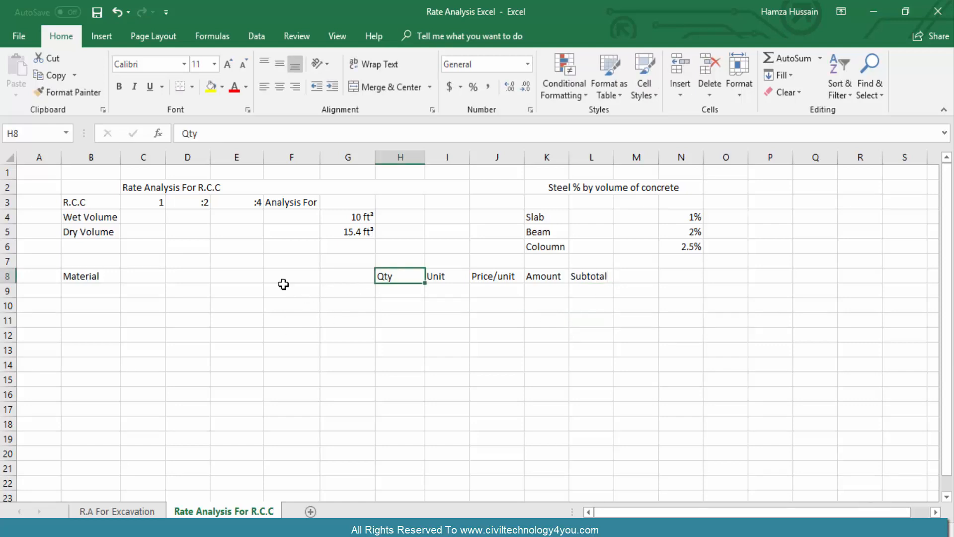
- Widen column C beside the material names to about one and a half times its width
left_click(94, 276)
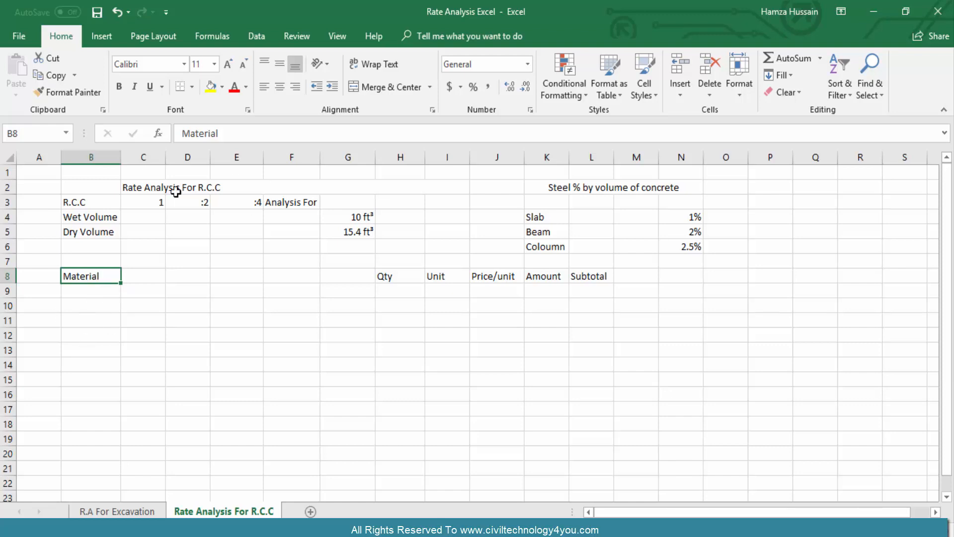
left_click(84, 293)
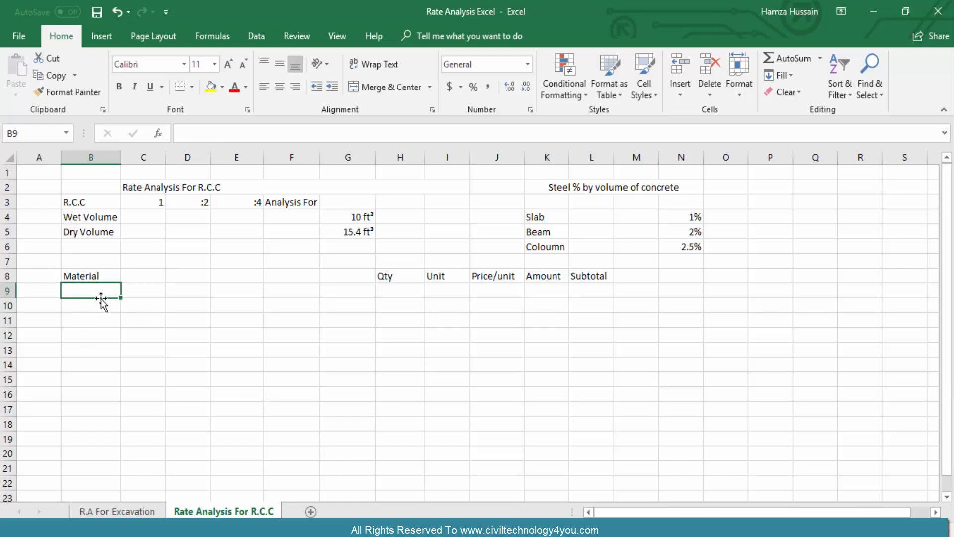
left_click(154, 288)
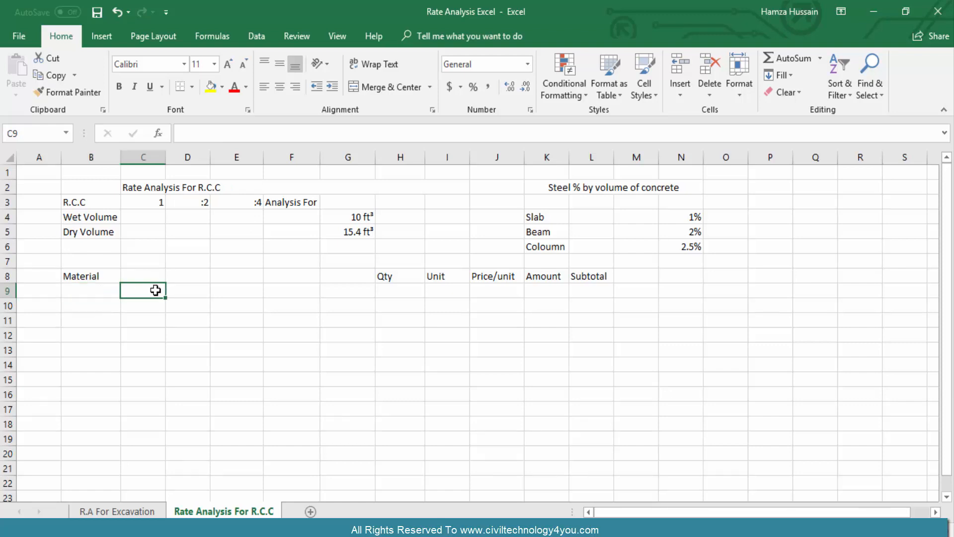
left_click_drag(167, 156, 191, 155)
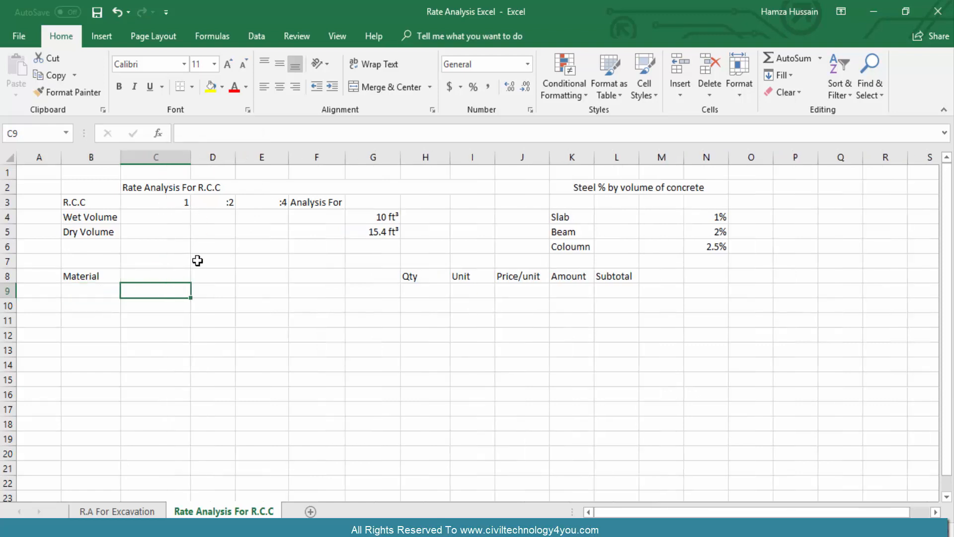
- List the materials "Cement", "Sand", "Bajri" and "Steel" in B9 through B12
left_click(92, 296)
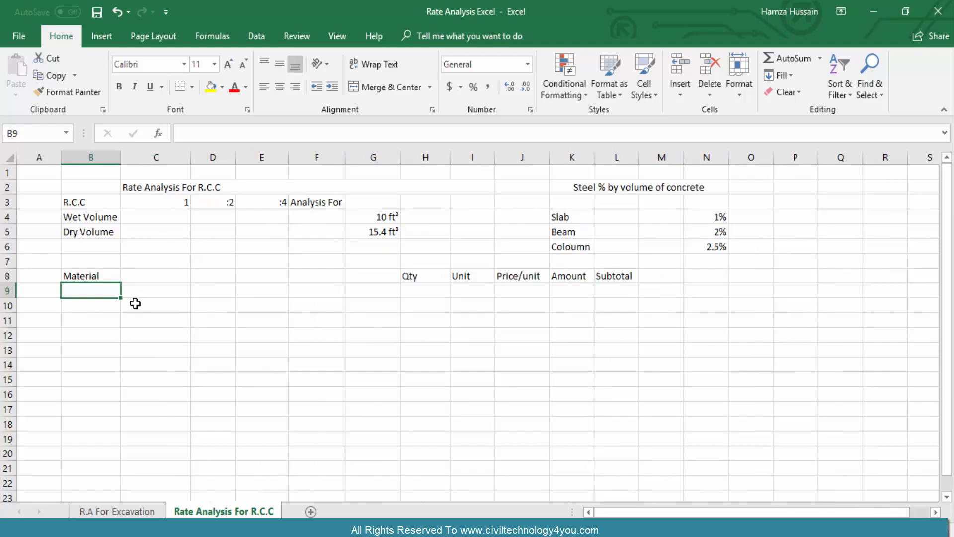
type("Cement")
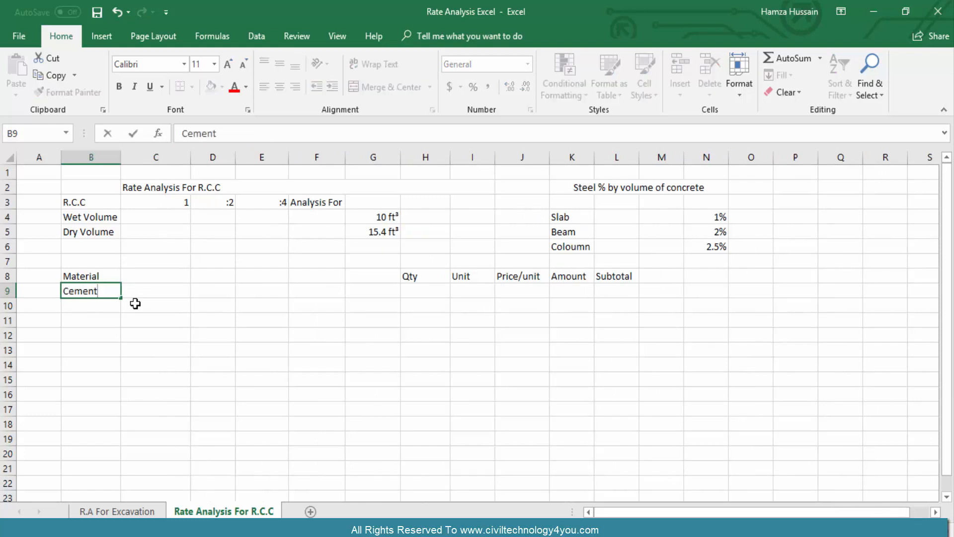
left_click(115, 307)
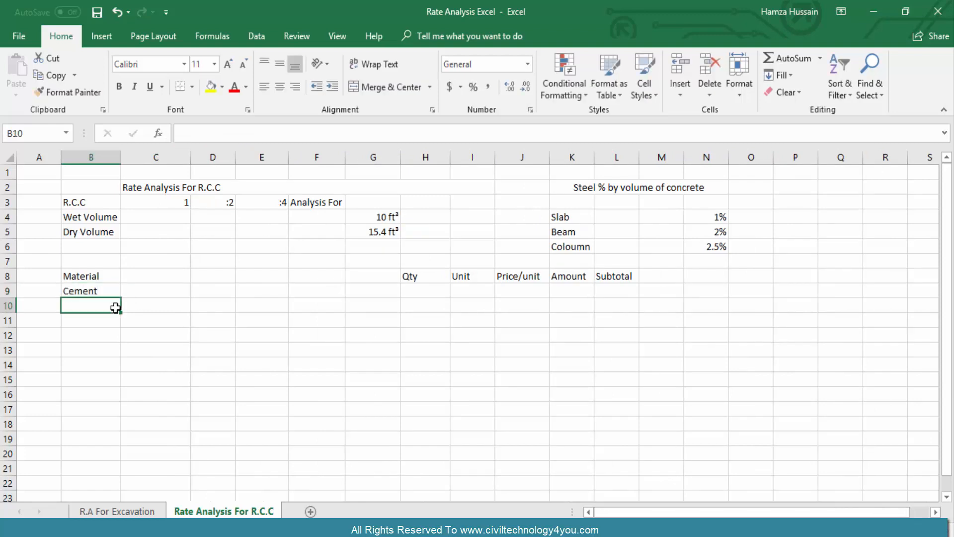
type("Sand")
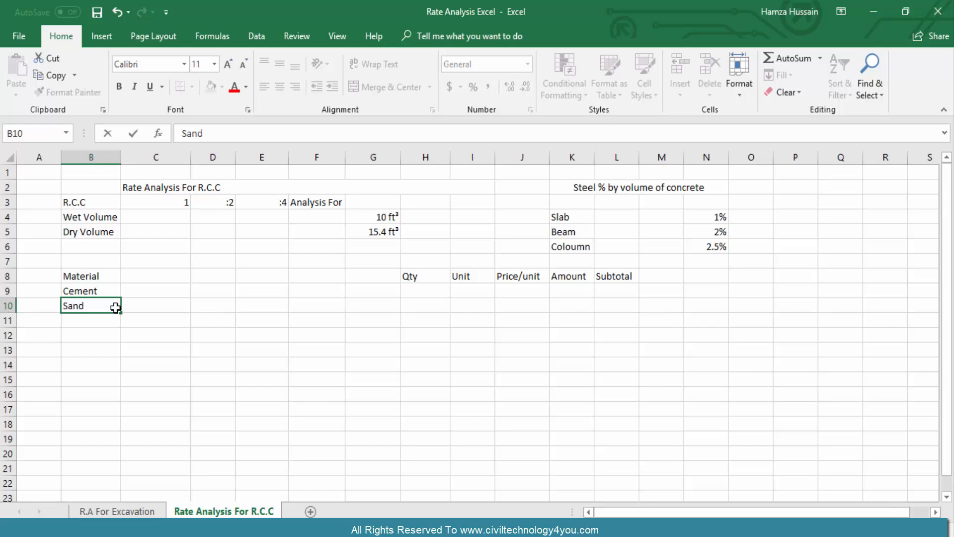
key("Return")
type("Bajri")
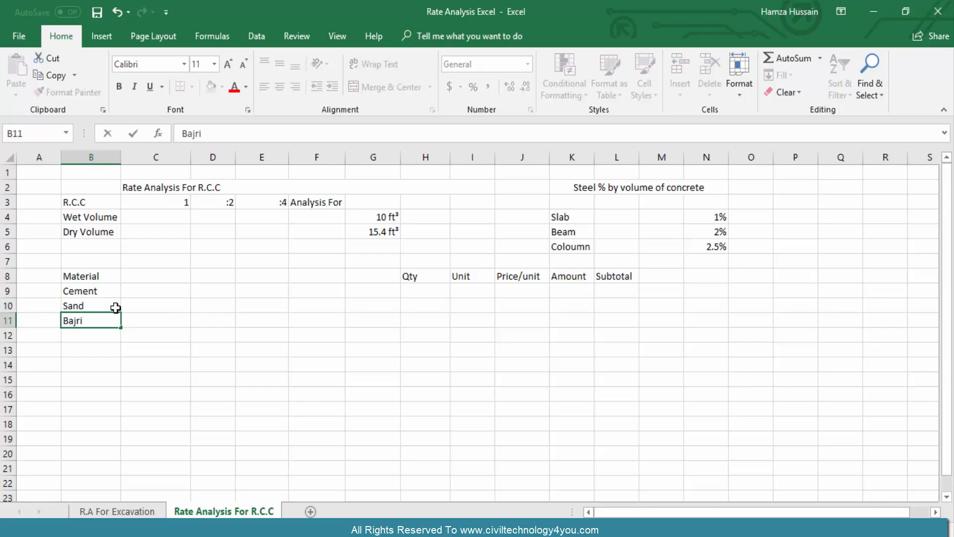
key("Return")
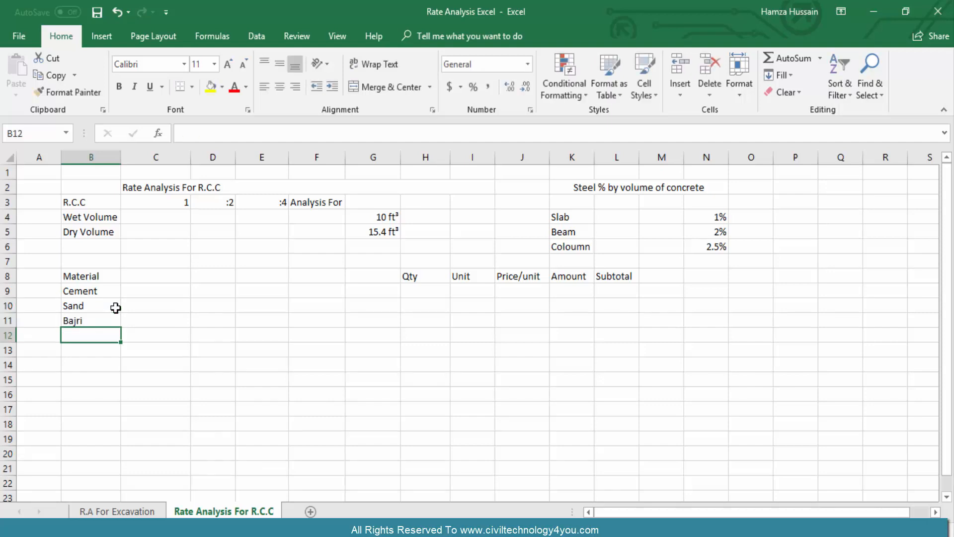
type("Steel")
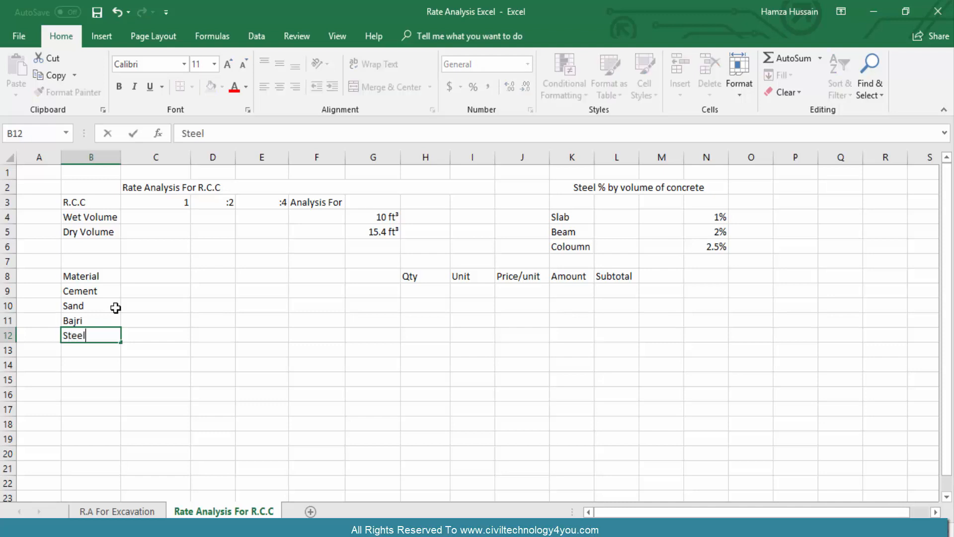
- Calculate the cement quantity in H9 with the formula =C3/(C3+D3+E3)*(G5)/1.25
left_click(138, 396)
left_click(420, 301)
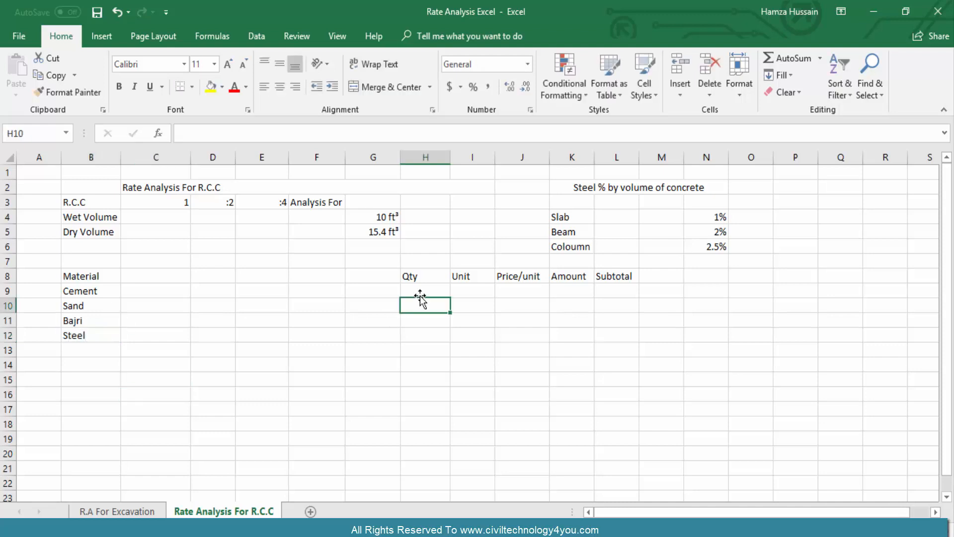
left_click(420, 290)
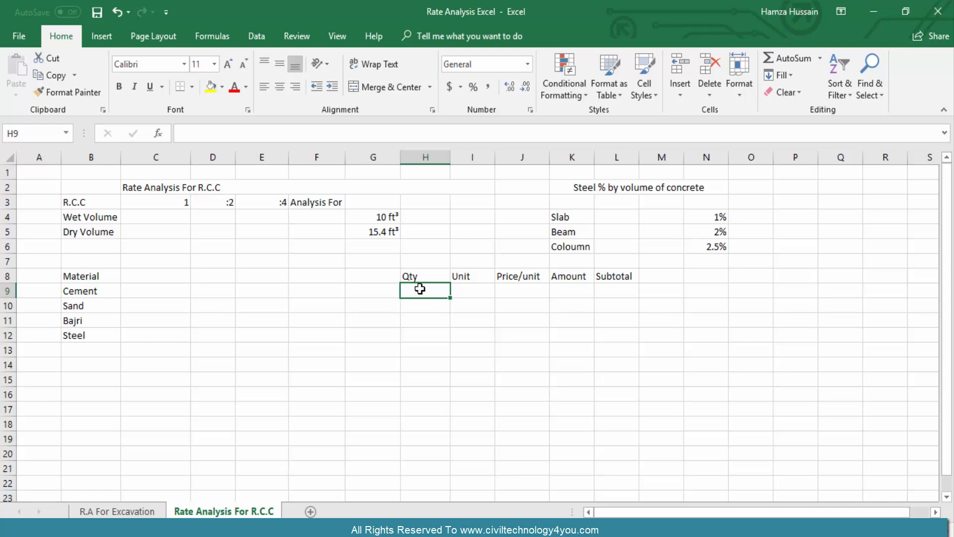
type("=")
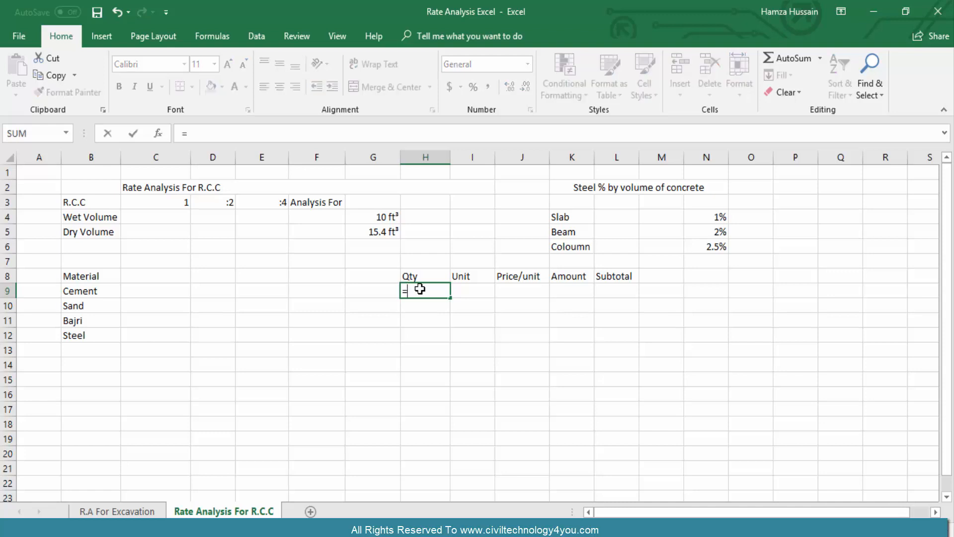
left_click(178, 199)
type("/")
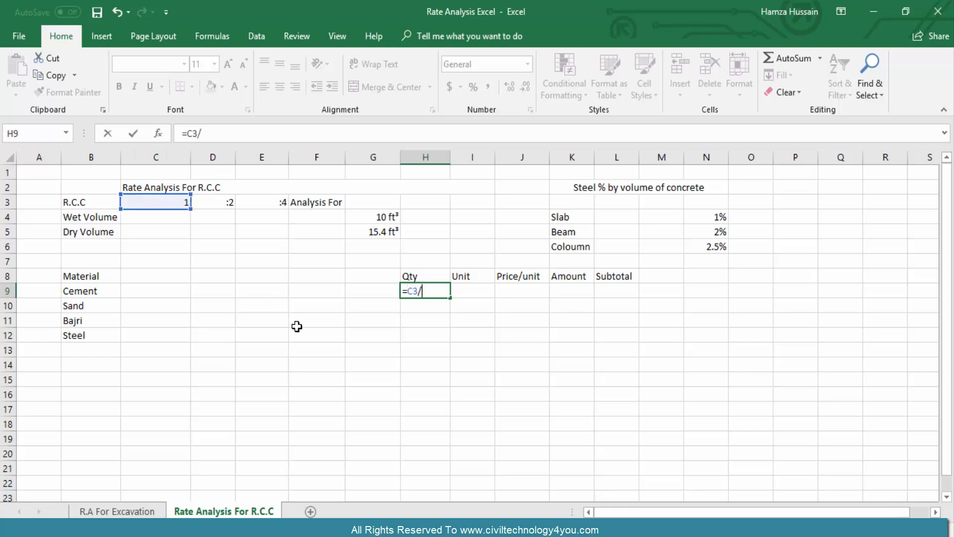
type("(")
left_click(157, 201)
type("+")
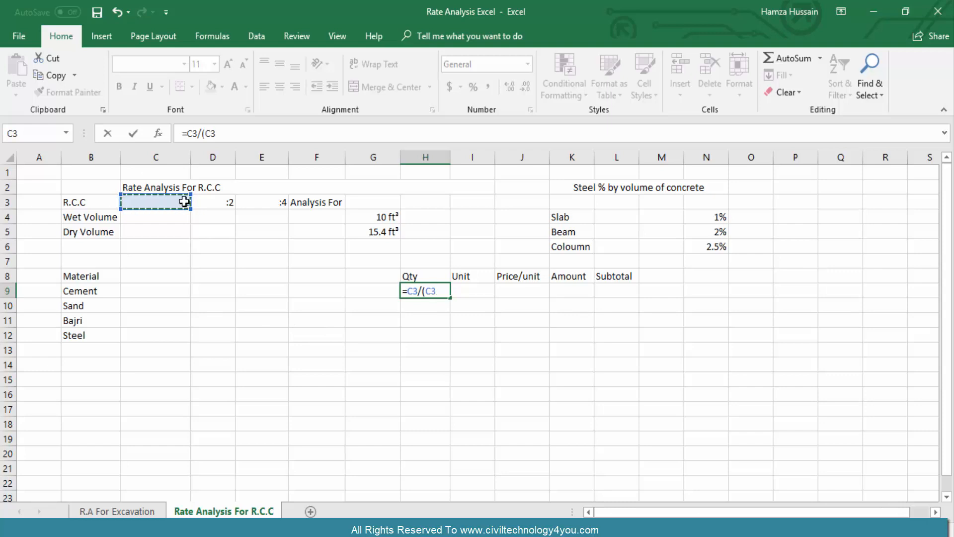
left_click(209, 201)
type("+")
left_click(261, 200)
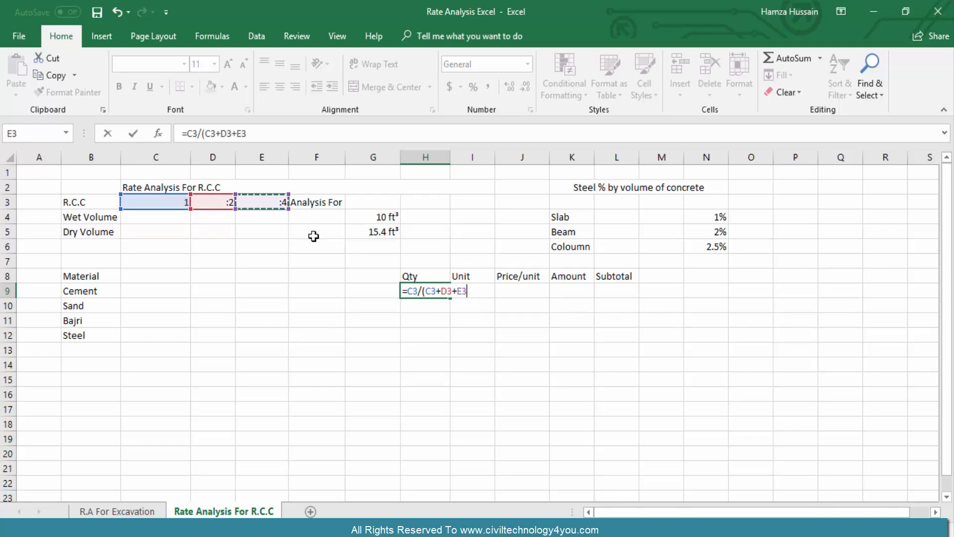
type(")*")
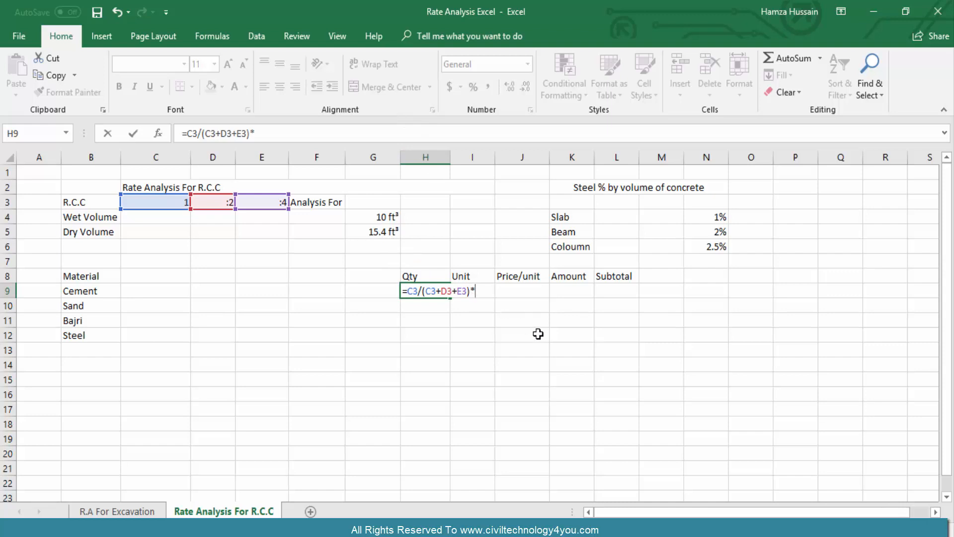
type("(")
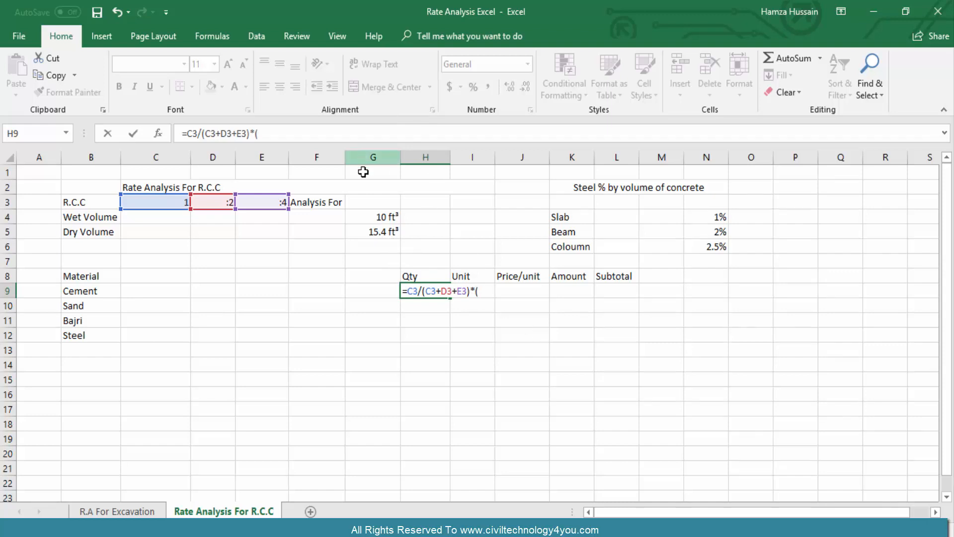
left_click(386, 230)
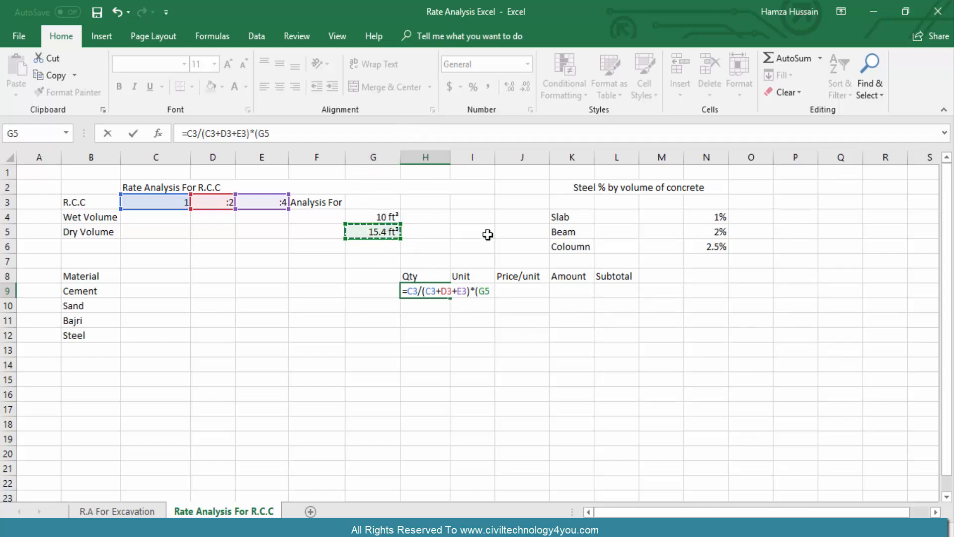
type(")/")
type("1.25")
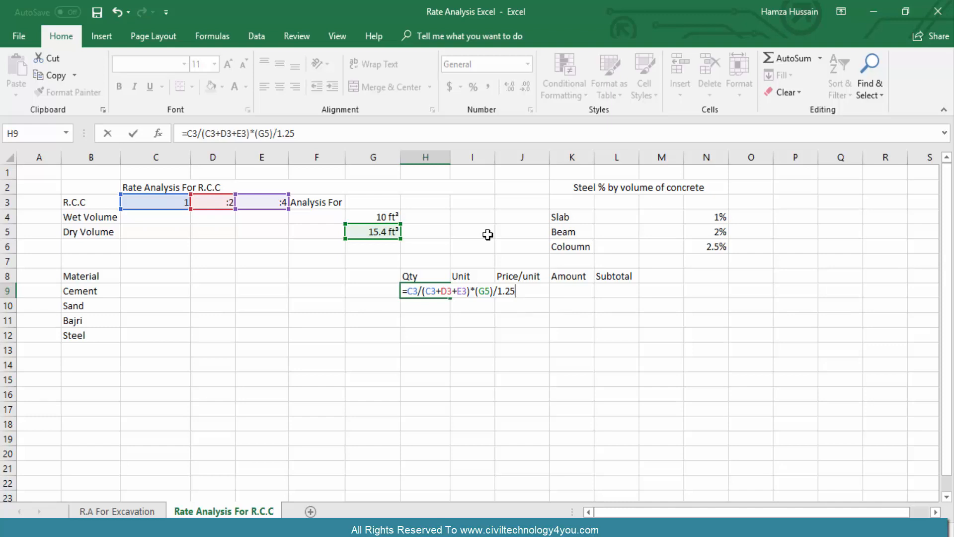
key("Return")
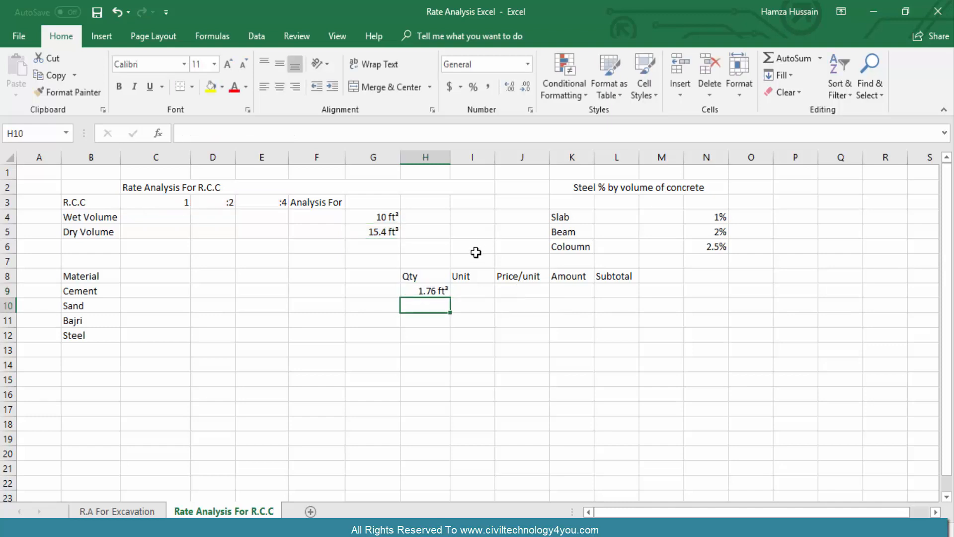
- Change the number format of the cement quantity in H9 to General
left_click(417, 292)
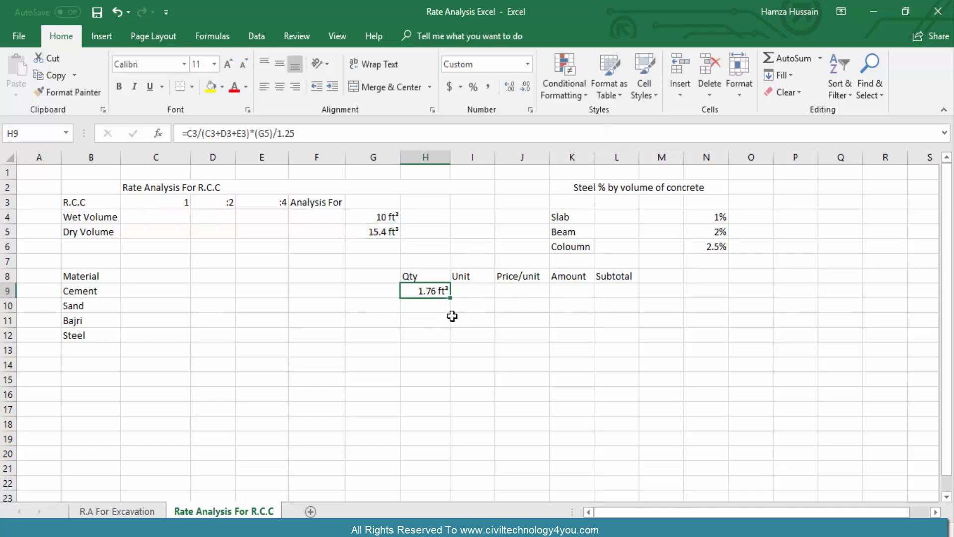
right_click(430, 292)
left_click(471, 469)
left_click(318, 258)
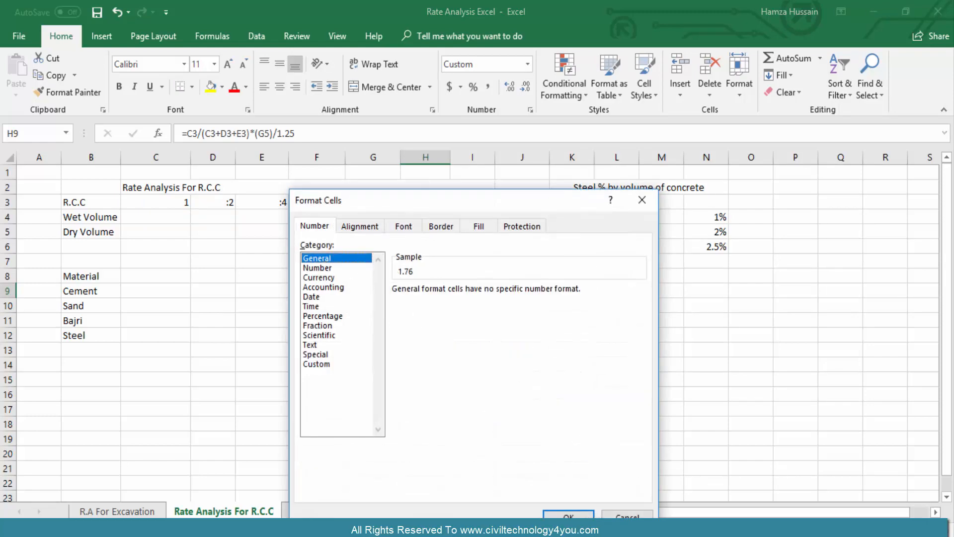
left_click(568, 514)
left_click(462, 416)
left_click(422, 294)
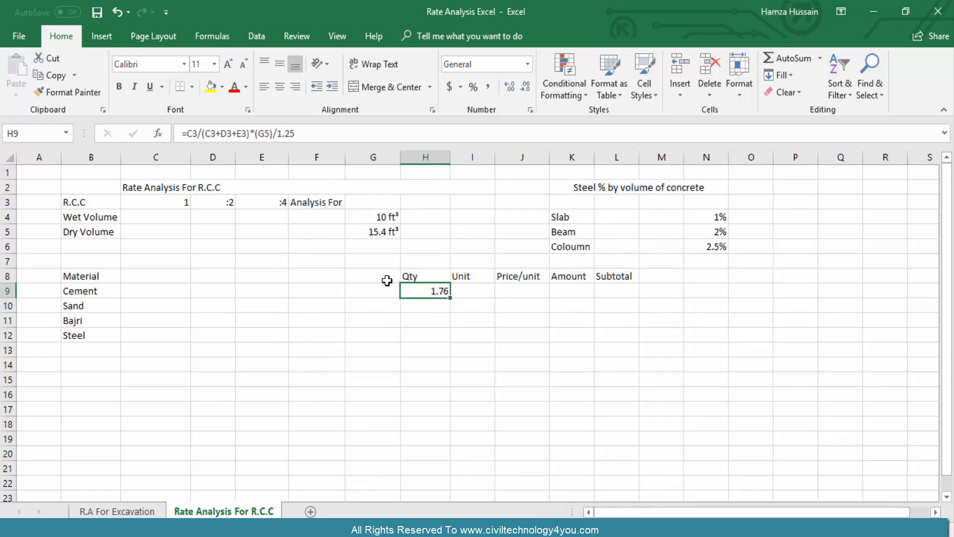
- Enter "Bags" as the cement unit in I9
left_click(488, 291)
type("Bags")
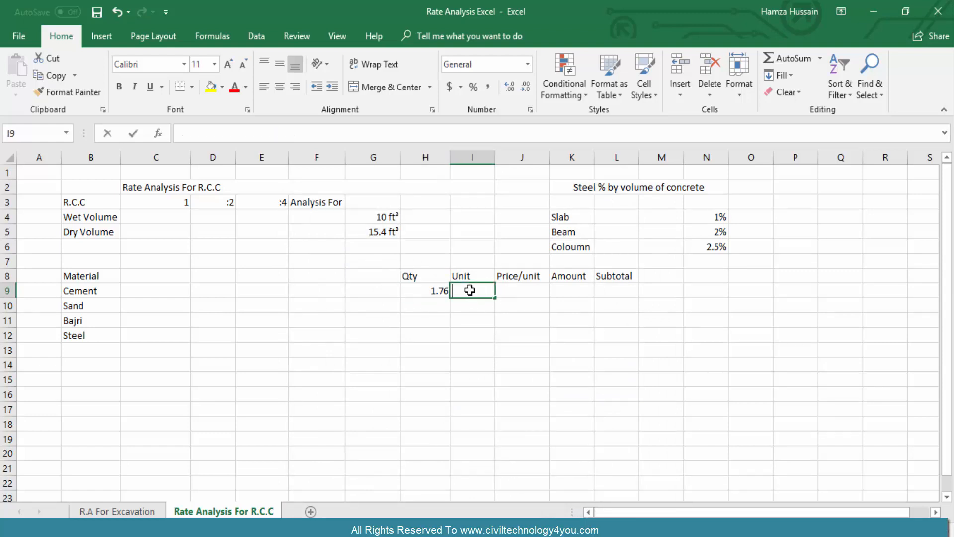
left_click(443, 374)
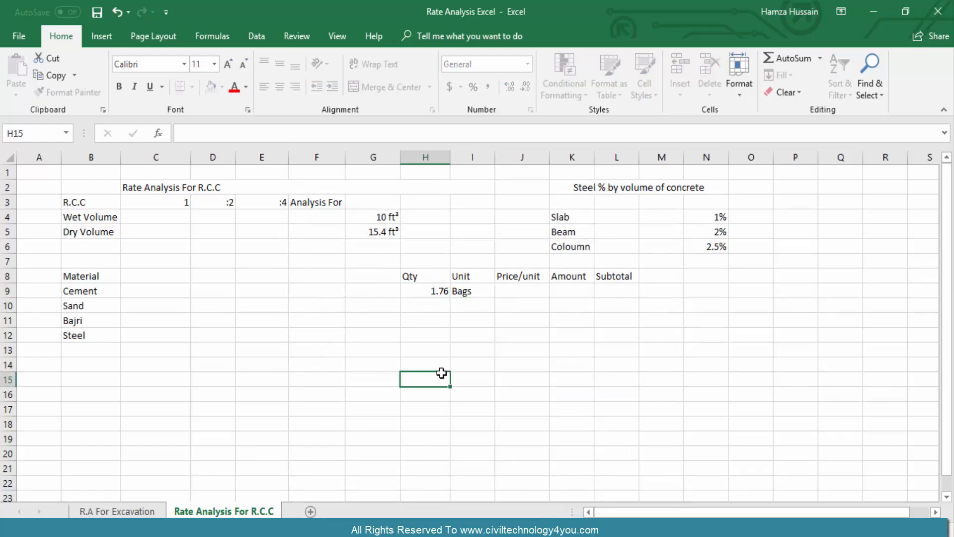
left_click(445, 353)
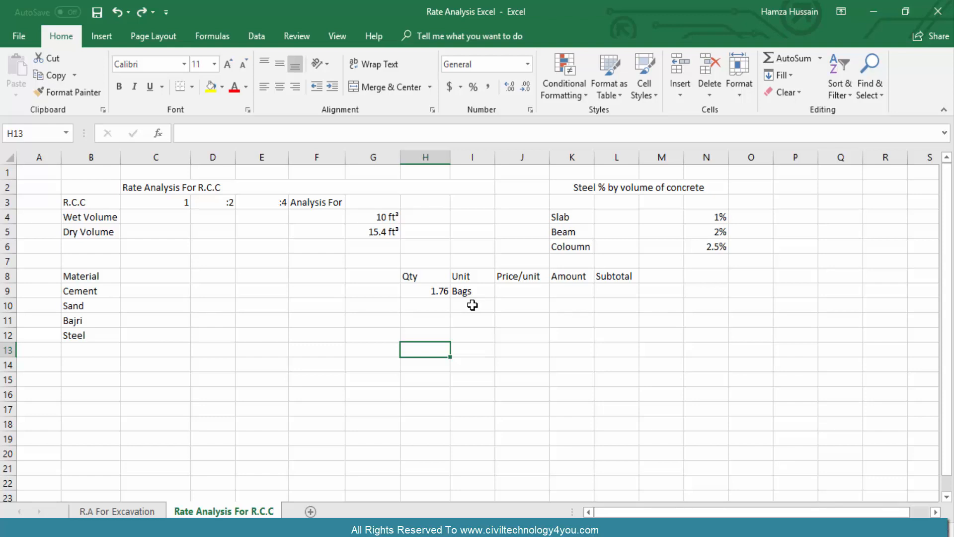
- Widen the Qty column H slightly
left_click(82, 307)
left_click(447, 307)
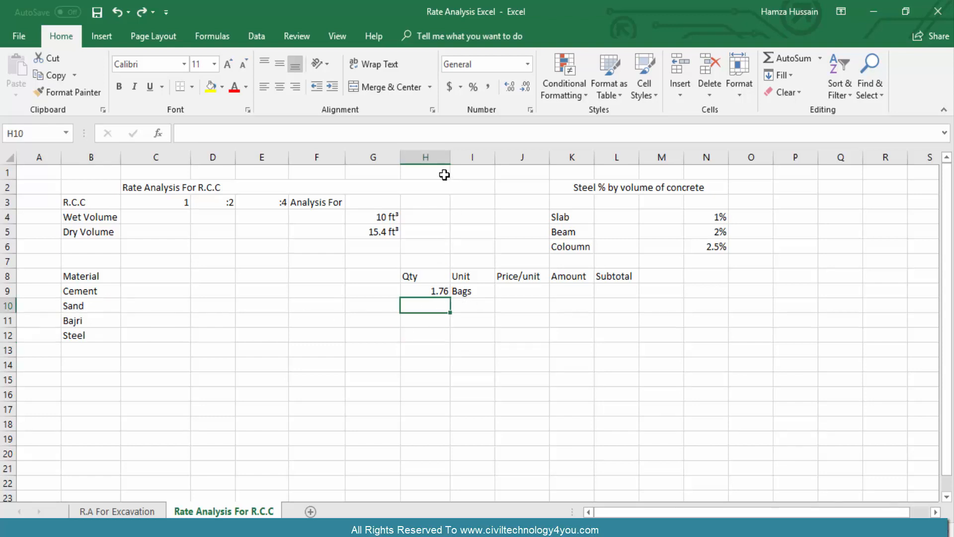
left_click_drag(450, 158, 462, 159)
left_click(440, 316)
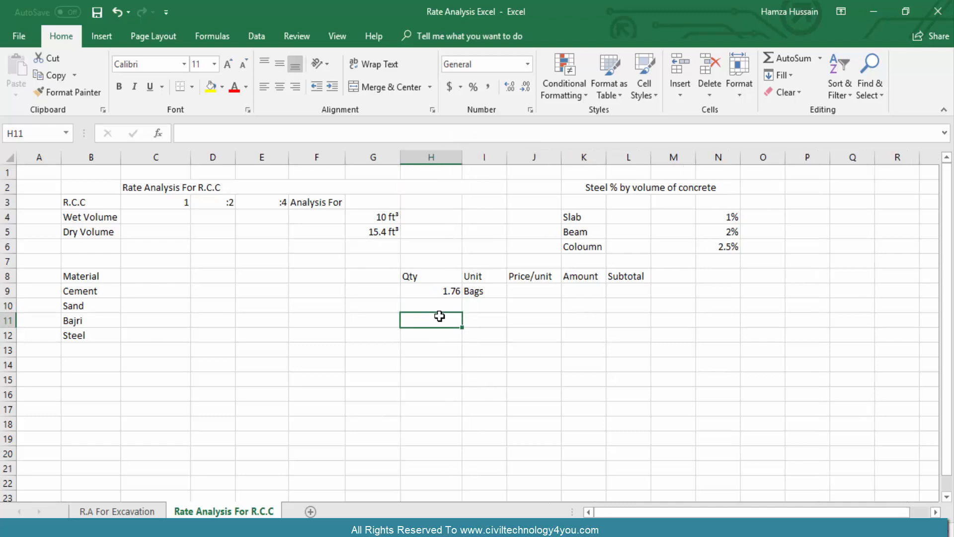
- Calculate the sand quantity in H10 with the formula =D3/(C3+D3+E3)*(G5)
left_click(427, 345)
left_click(424, 314)
left_click(429, 307)
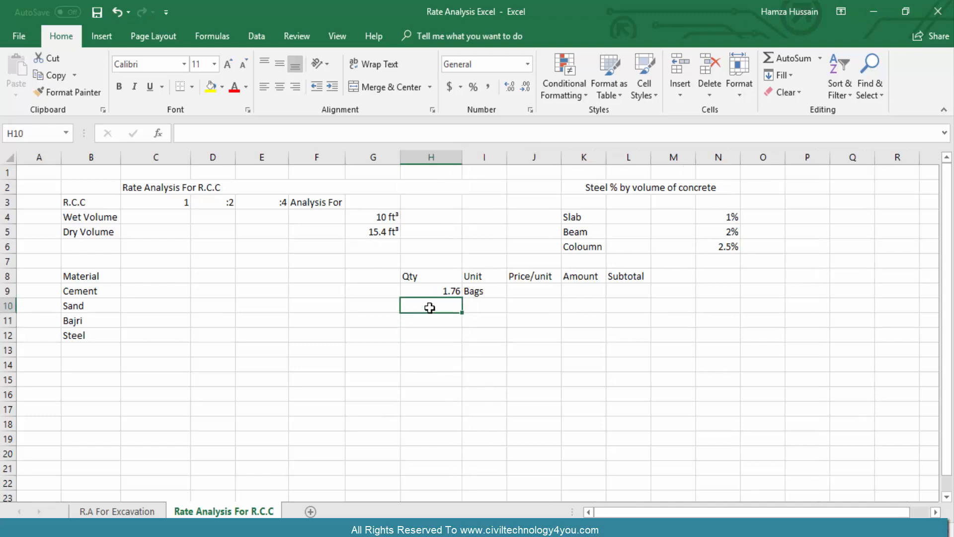
type("=")
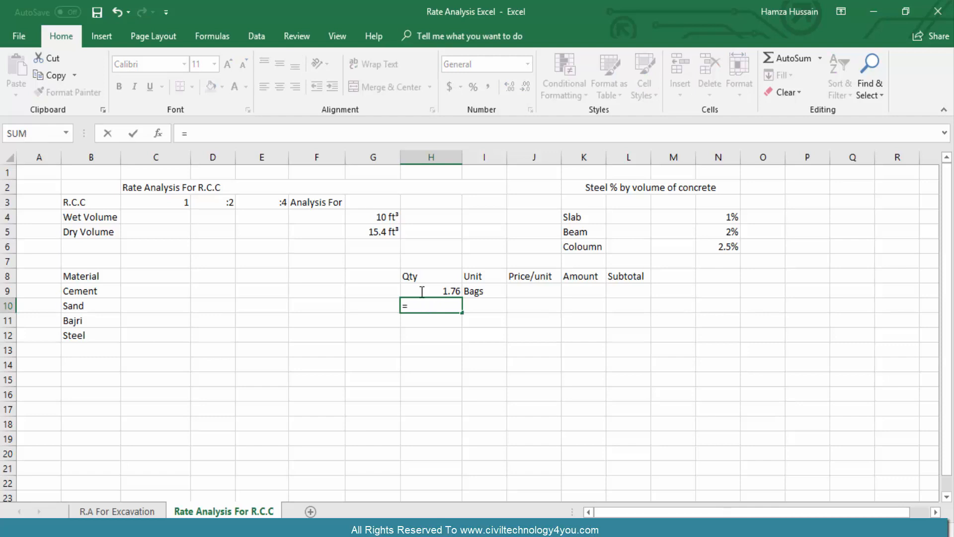
left_click(210, 203)
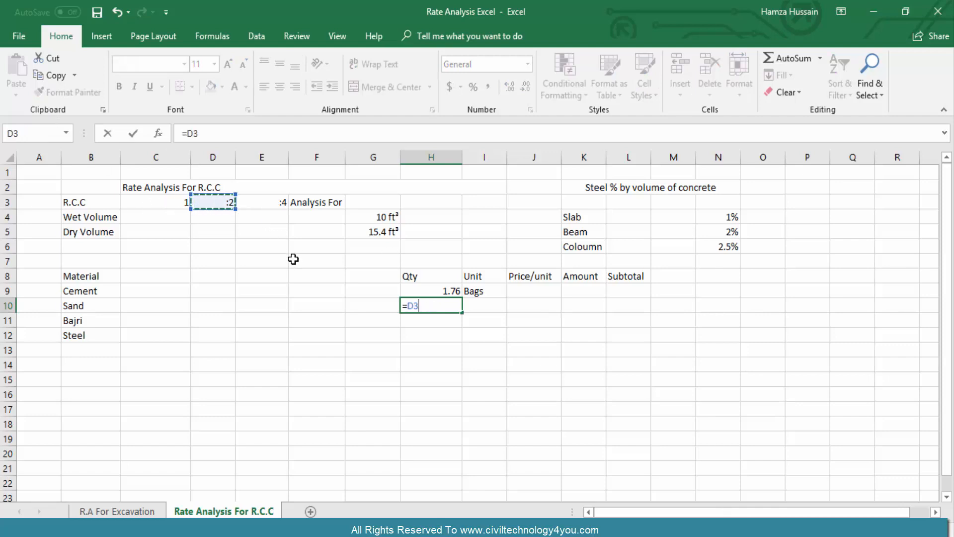
type("/(")
left_click(175, 204)
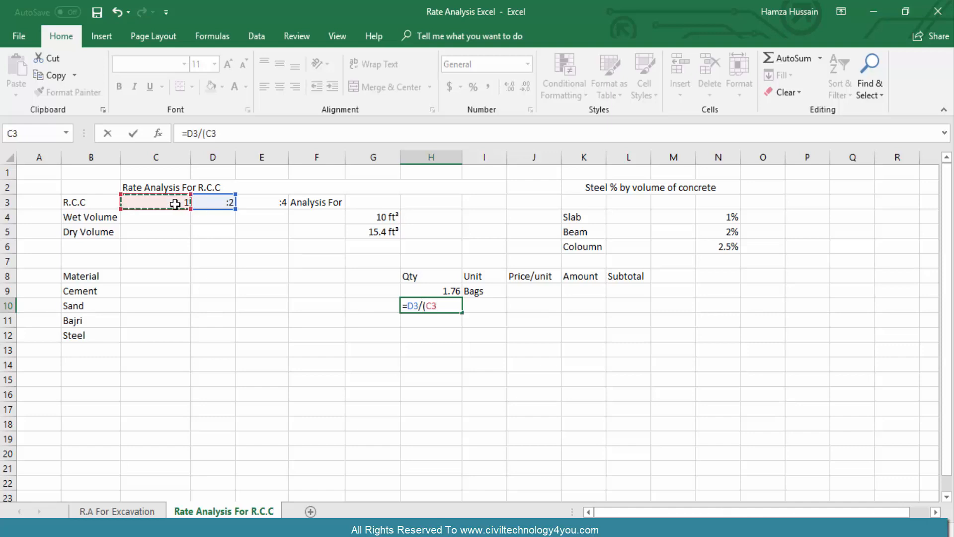
type("+")
left_click(226, 205)
type("+")
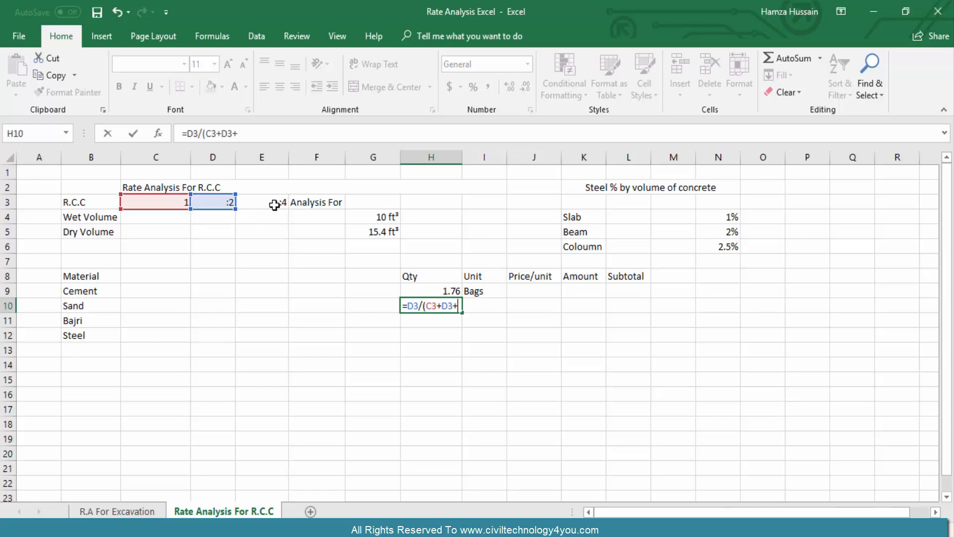
left_click(275, 205)
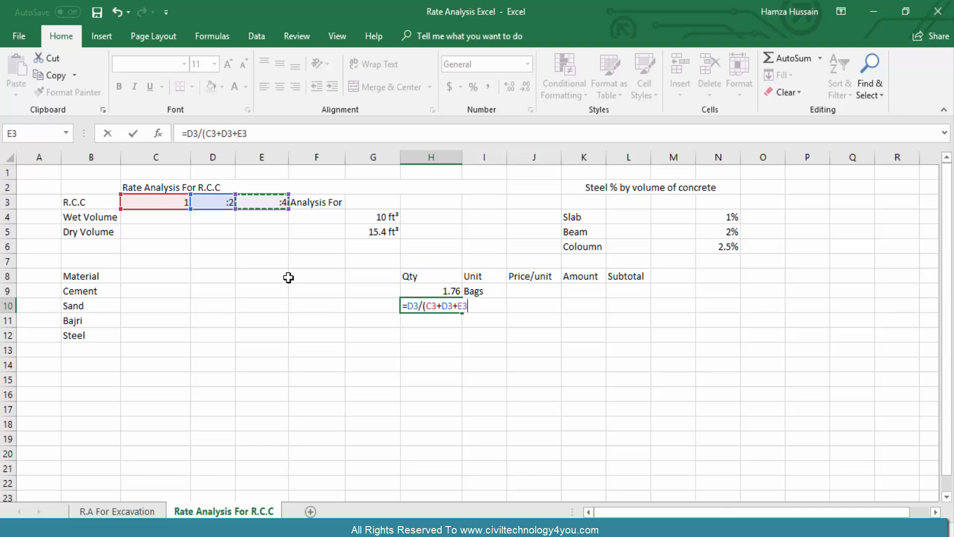
type(")*(")
left_click(355, 234)
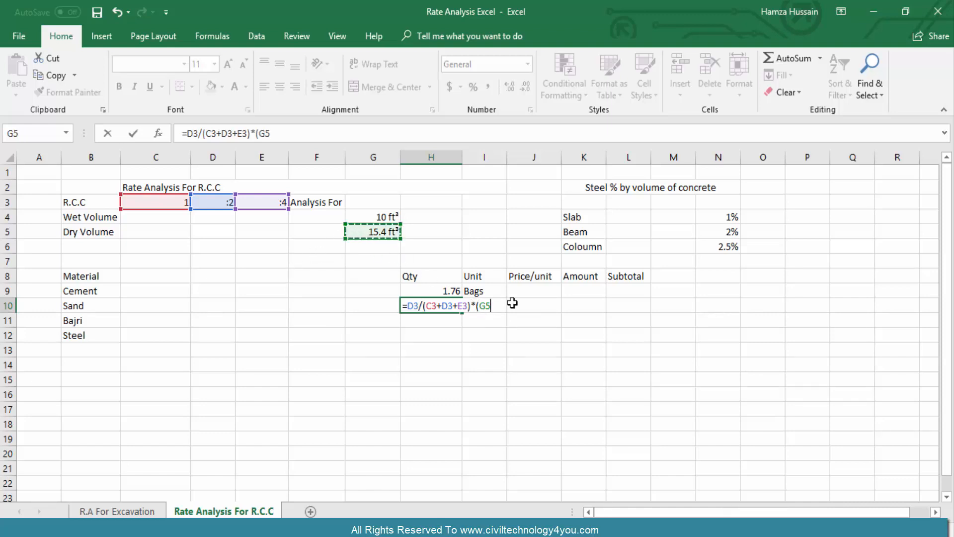
type(")")
key("Return")
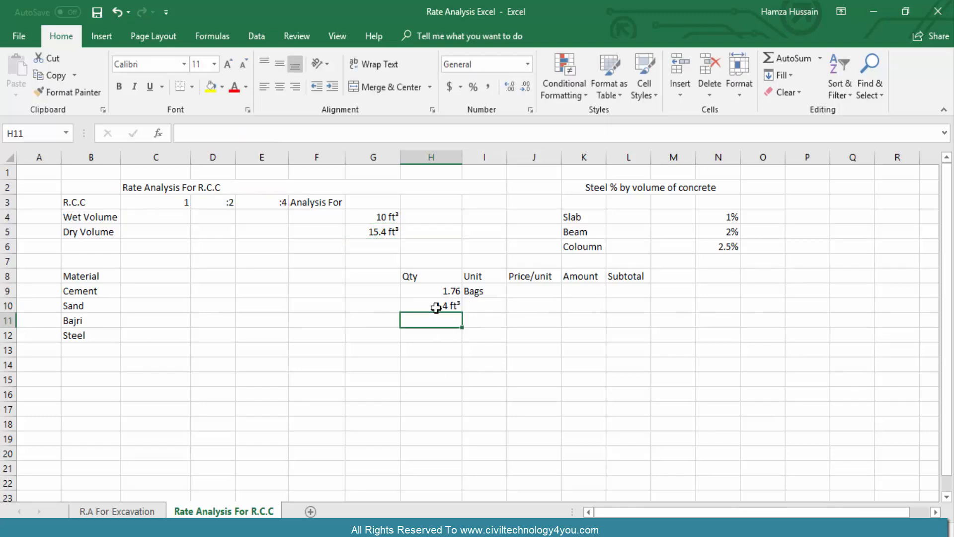
- Change the number format of the sand quantity in H10 to General
left_click(445, 292)
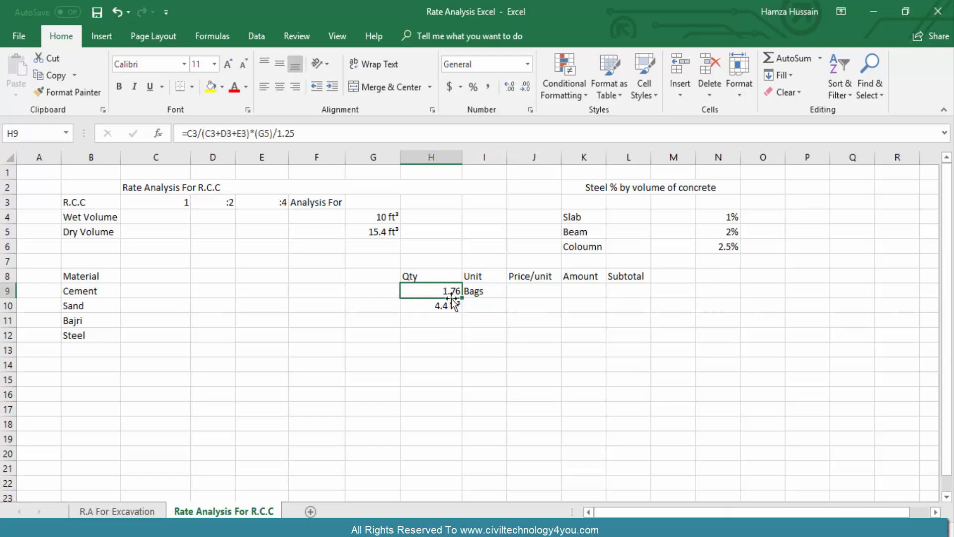
left_click(445, 306)
right_click(440, 304)
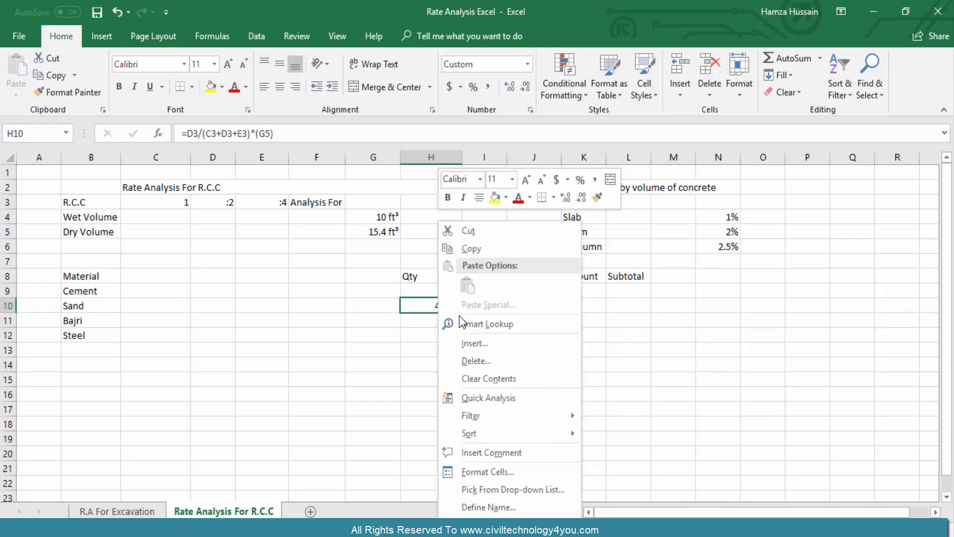
left_click(487, 471)
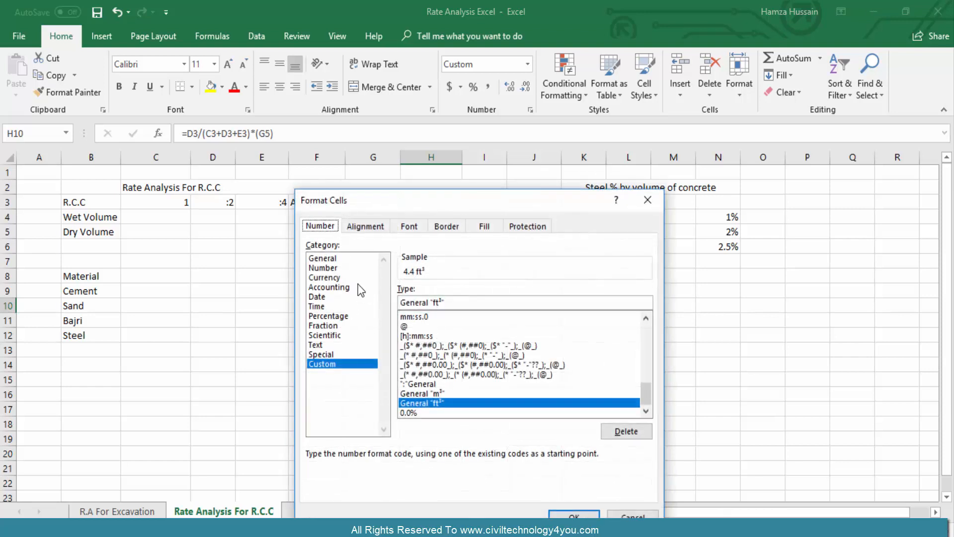
left_click(329, 261)
left_click(574, 514)
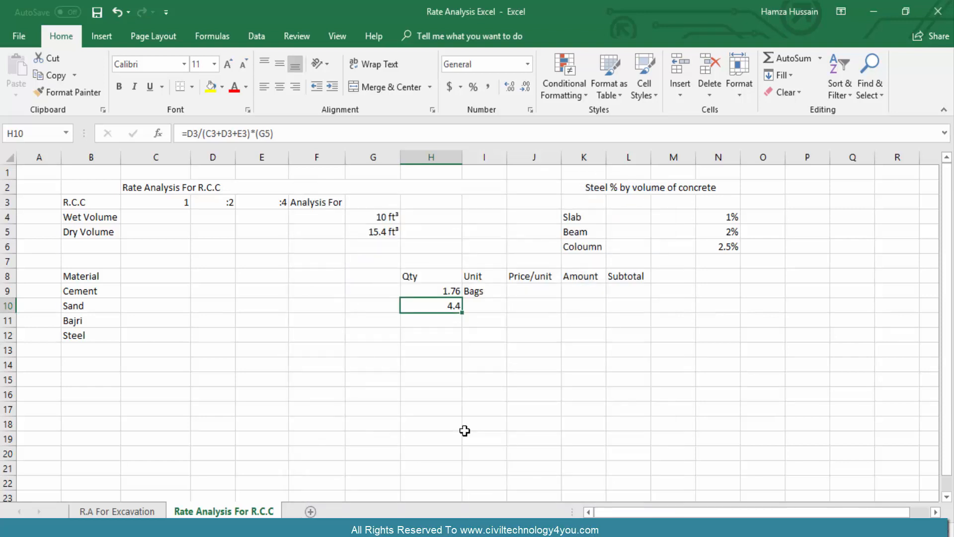
left_click(465, 427)
left_click(444, 306)
left_click_drag(440, 293, 445, 321)
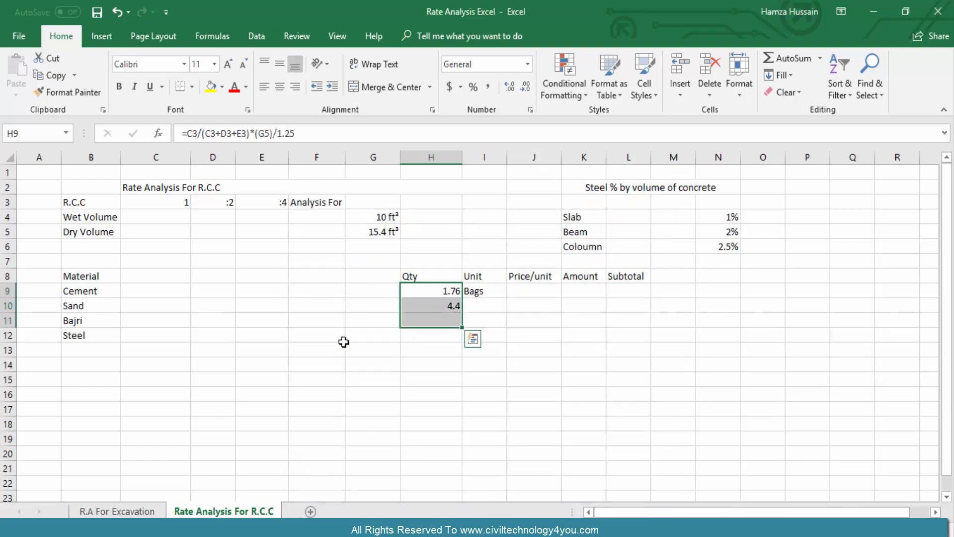
- Calculate the bajri quantity in H11 with the formula =H10*2
left_click(72, 330)
left_click(431, 324)
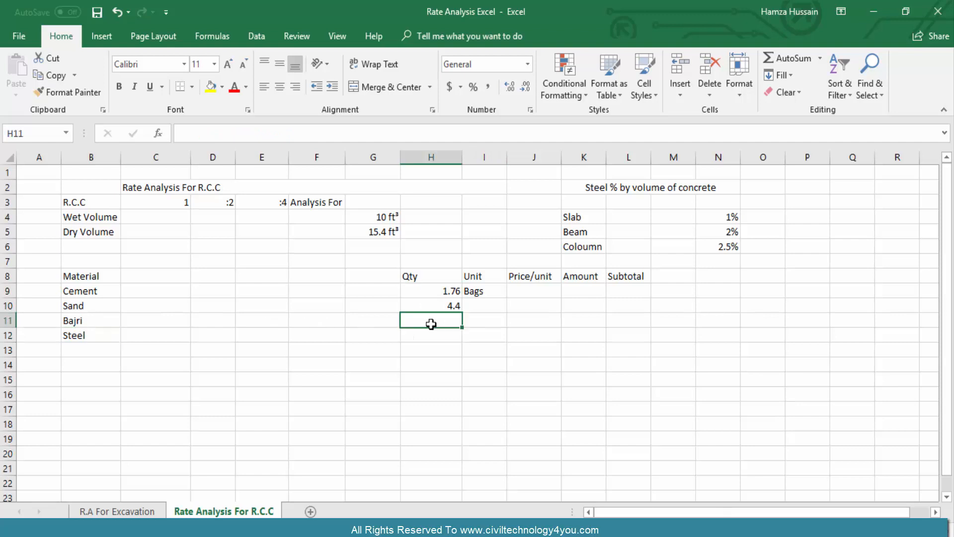
type("=")
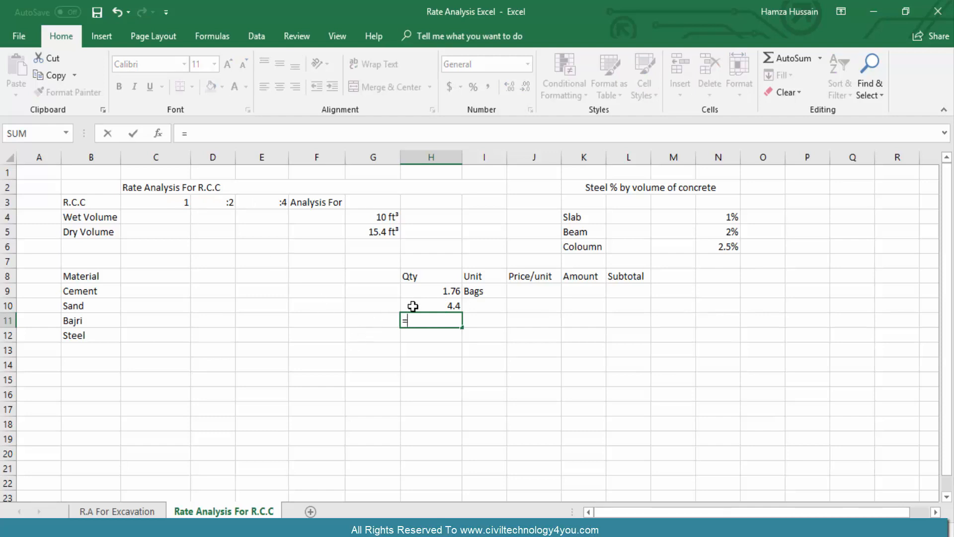
left_click(429, 307)
type("*2")
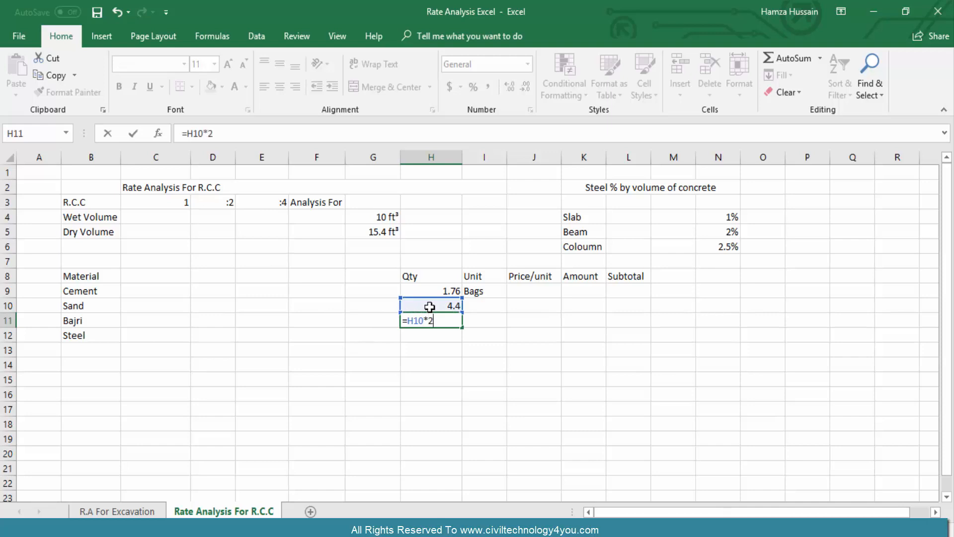
key("Return")
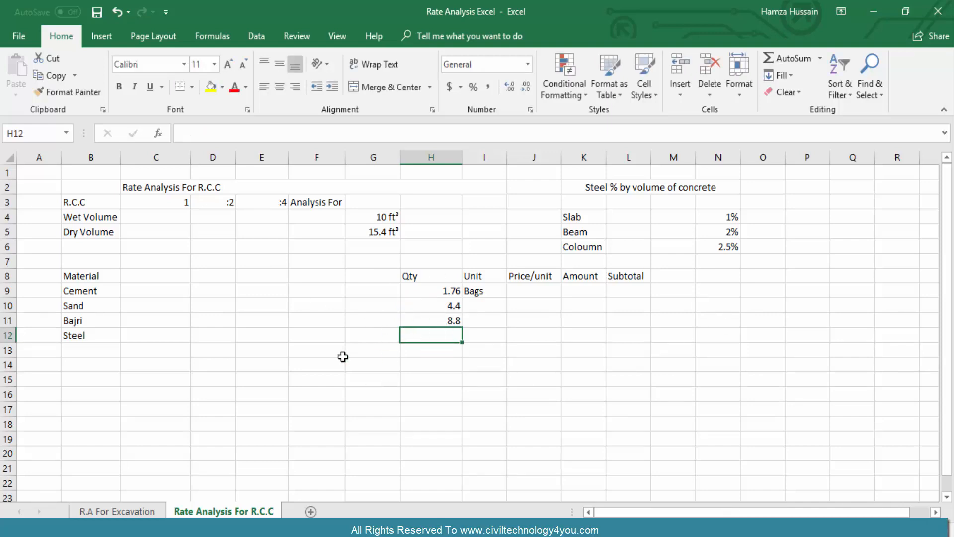
- Start the steel quantity formula in H12 with an IF that returns N4 when G3 equals "slab"
left_click(78, 335)
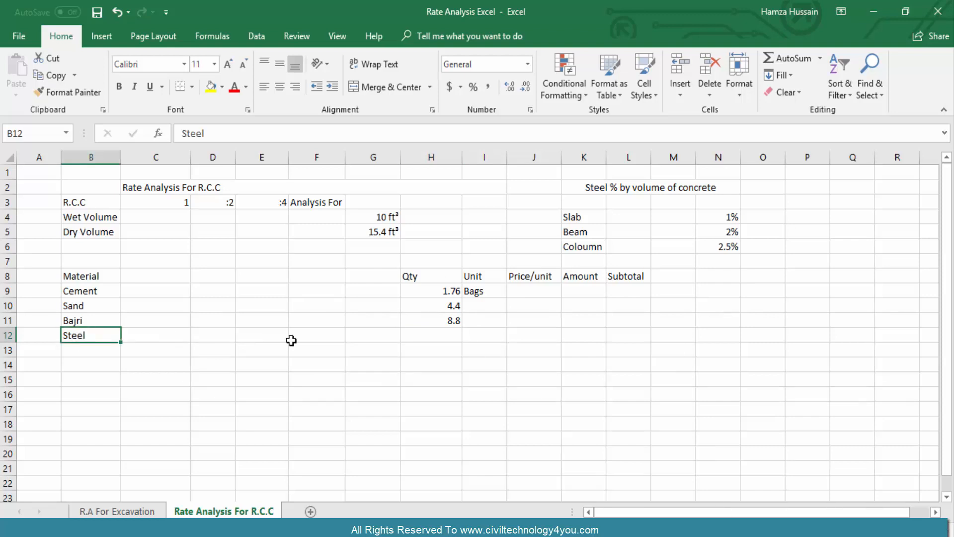
left_click(443, 335)
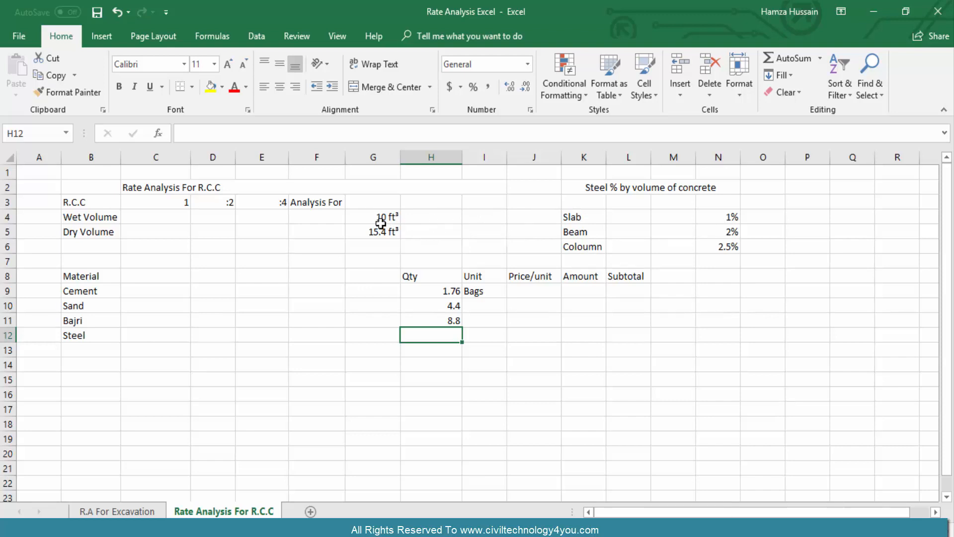
left_click(321, 203)
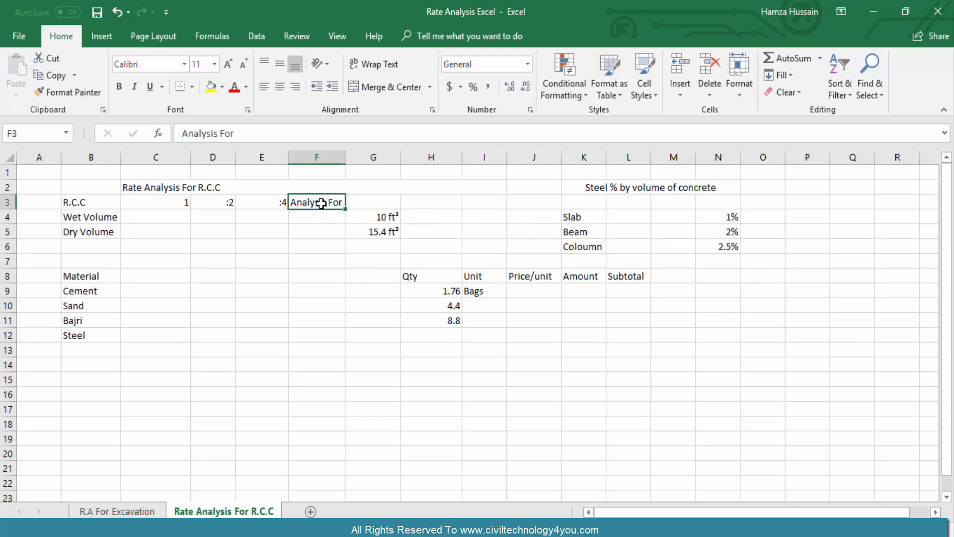
left_click(359, 203)
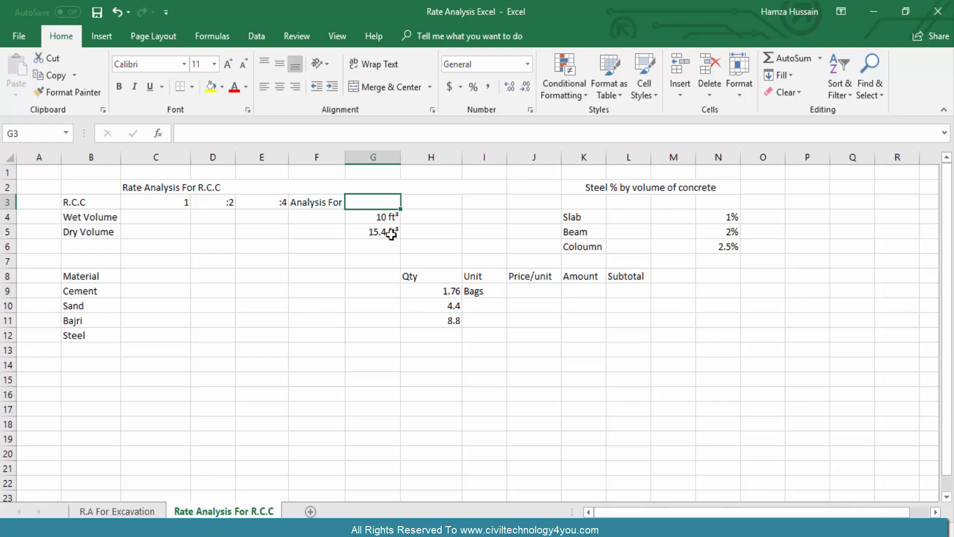
left_click(439, 336)
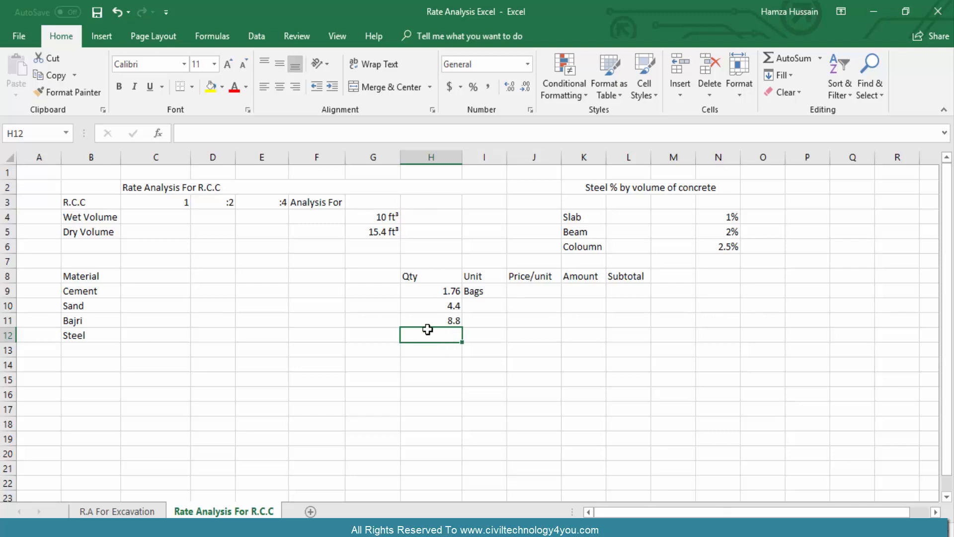
type("=")
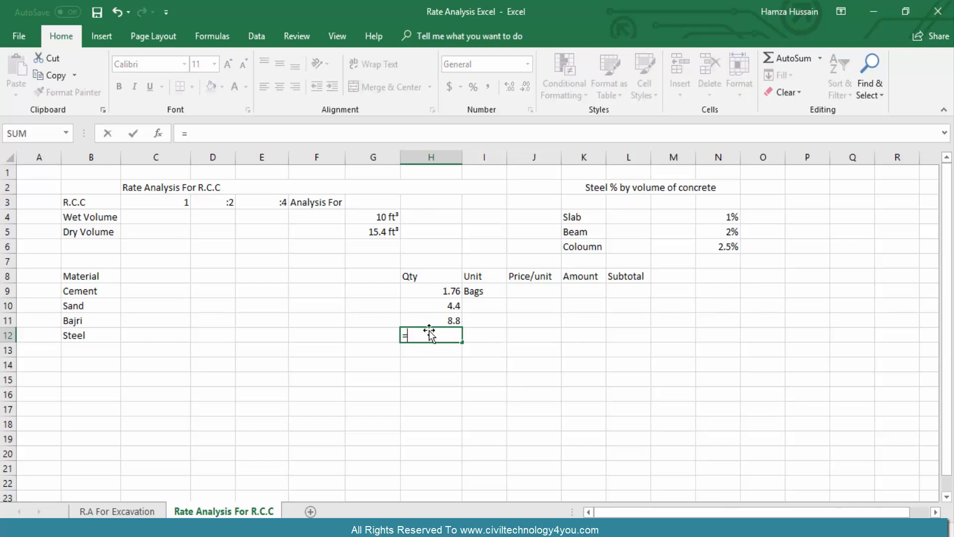
type("if")
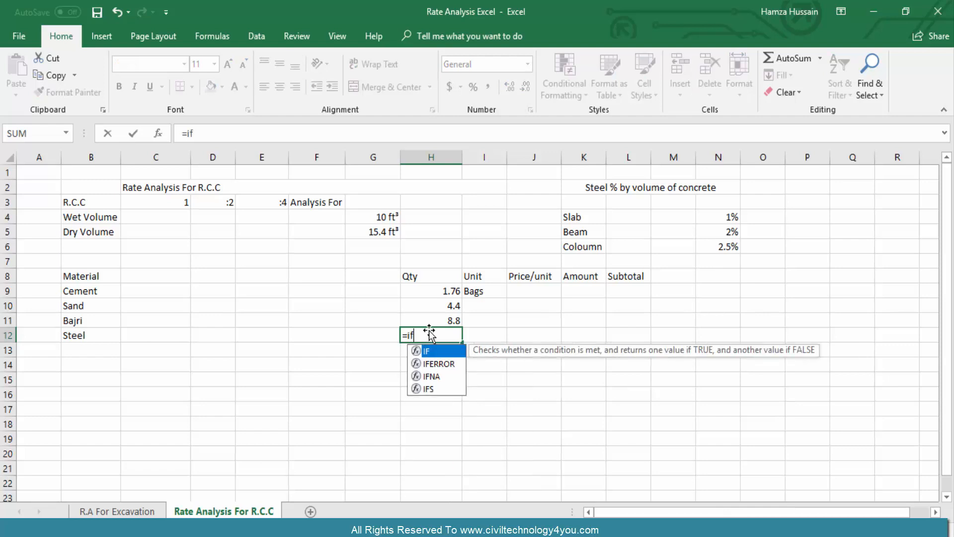
type("(")
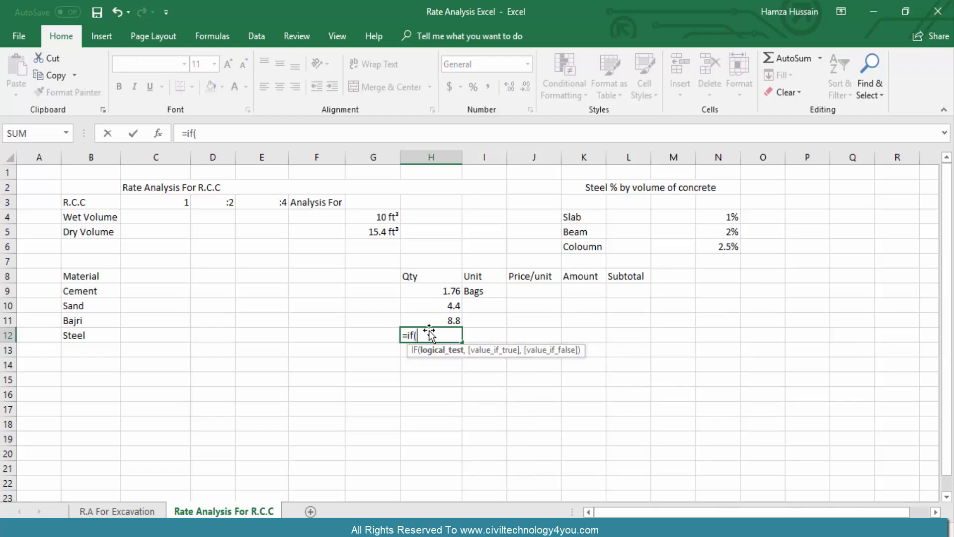
left_click(385, 203)
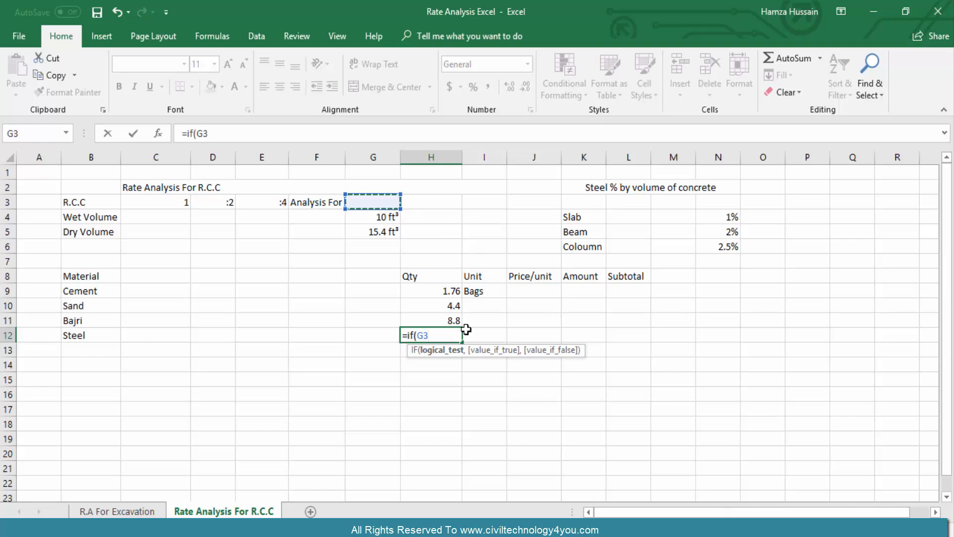
type("=\"slab\"")
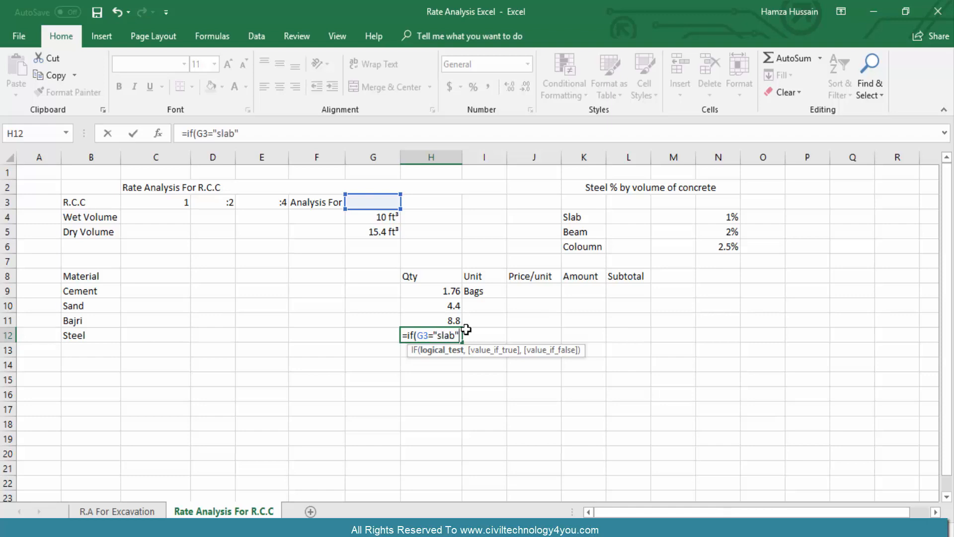
type(",")
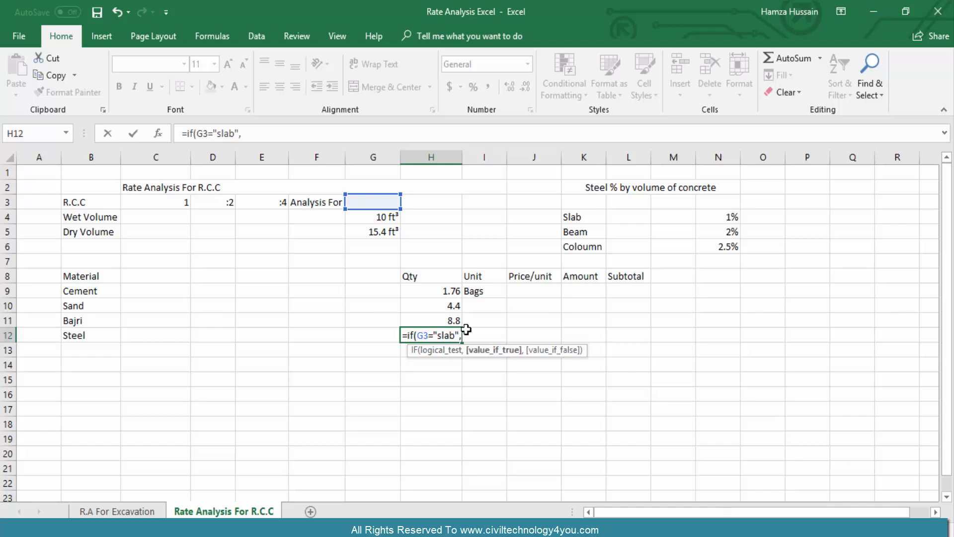
left_click(729, 216)
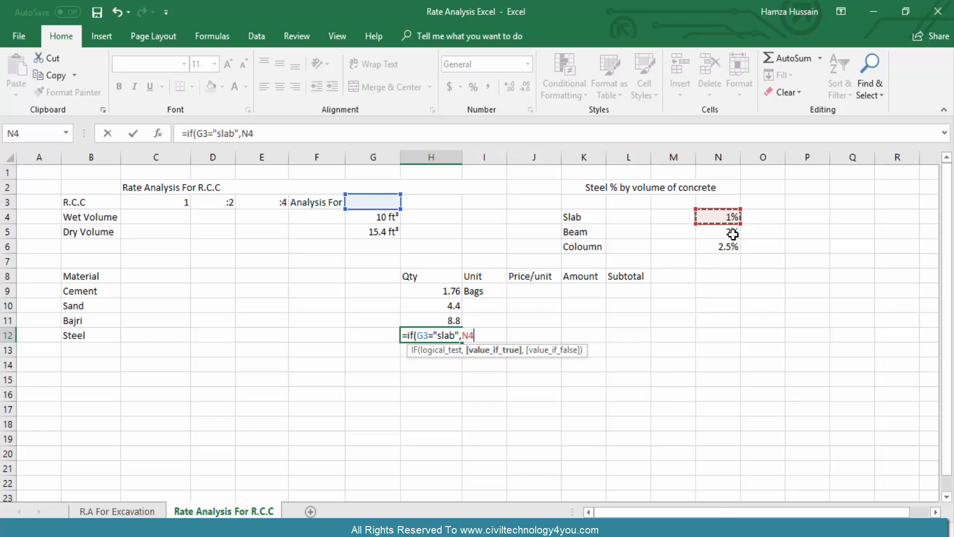
type(",")
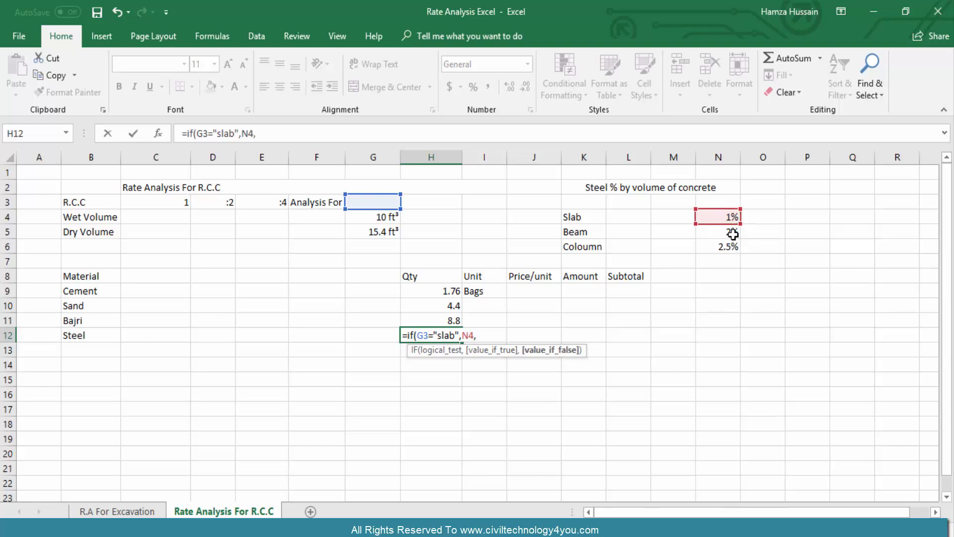
- Nest a second IF in the H12 steel formula that returns N5 when G3 equals "Beam"
type("if")
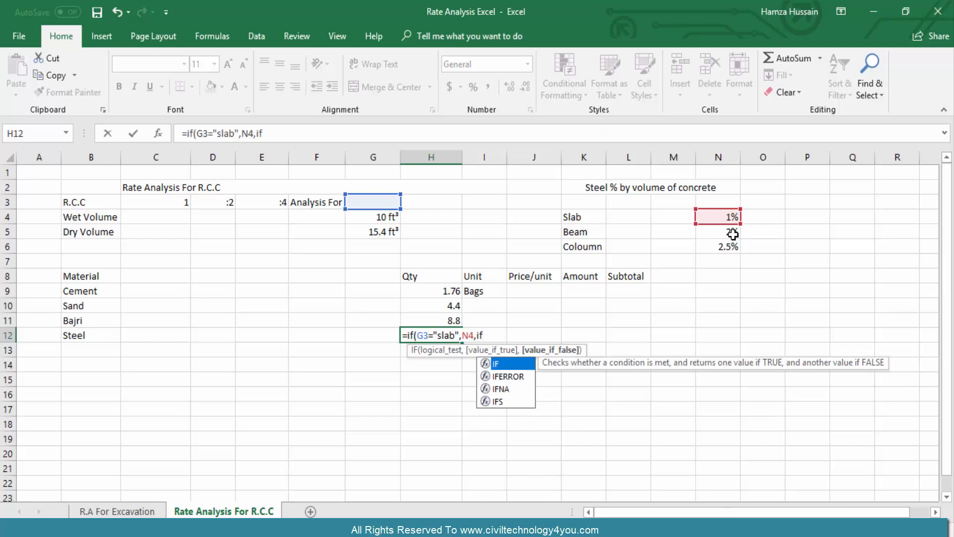
type("(")
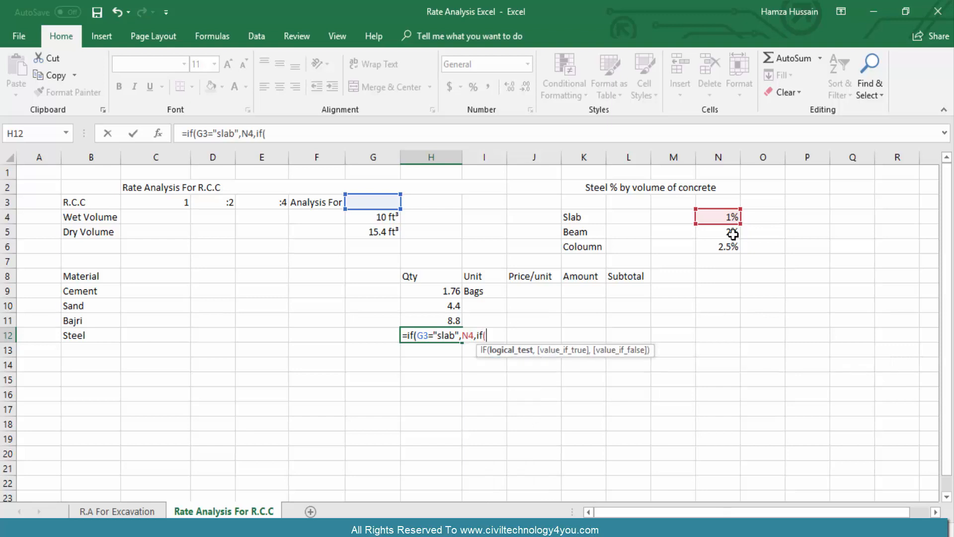
left_click(374, 202)
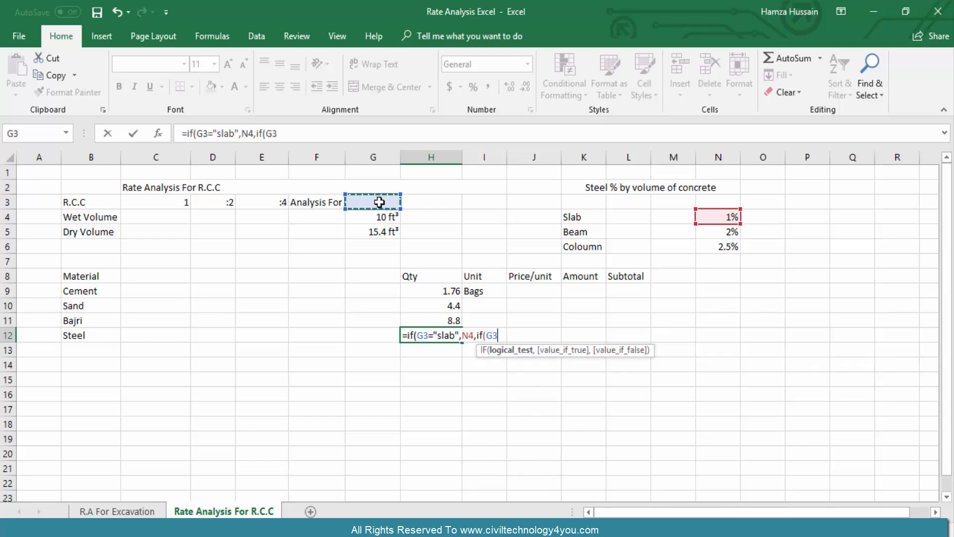
type("=Beam")
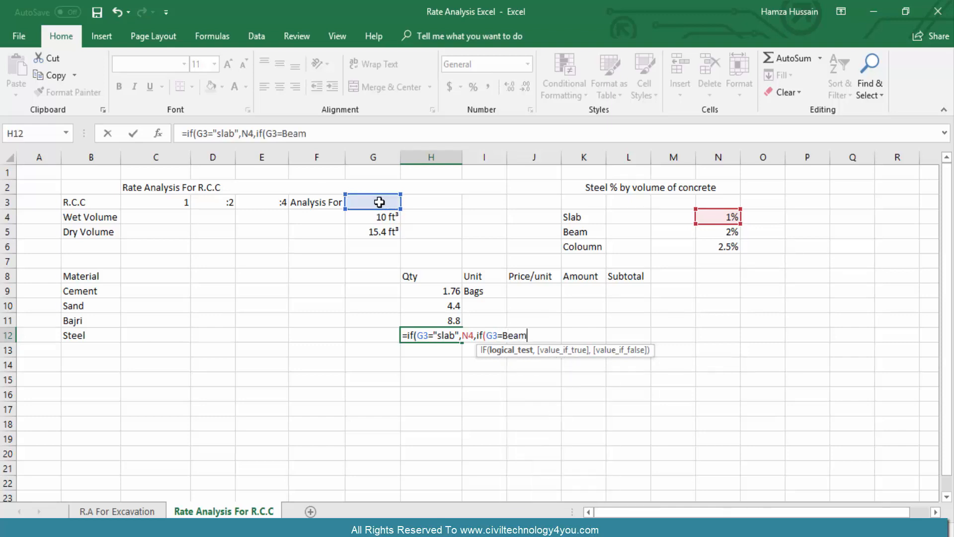
key("BackSpace")
key("BackSpace")
key("BackSpace")
key("BackSpace")
type("\"Beam\",")
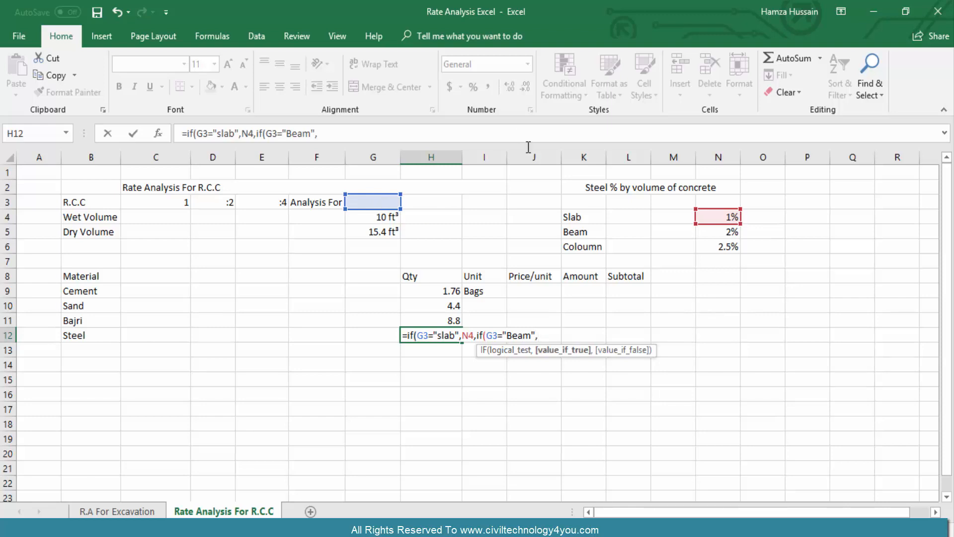
left_click(704, 230)
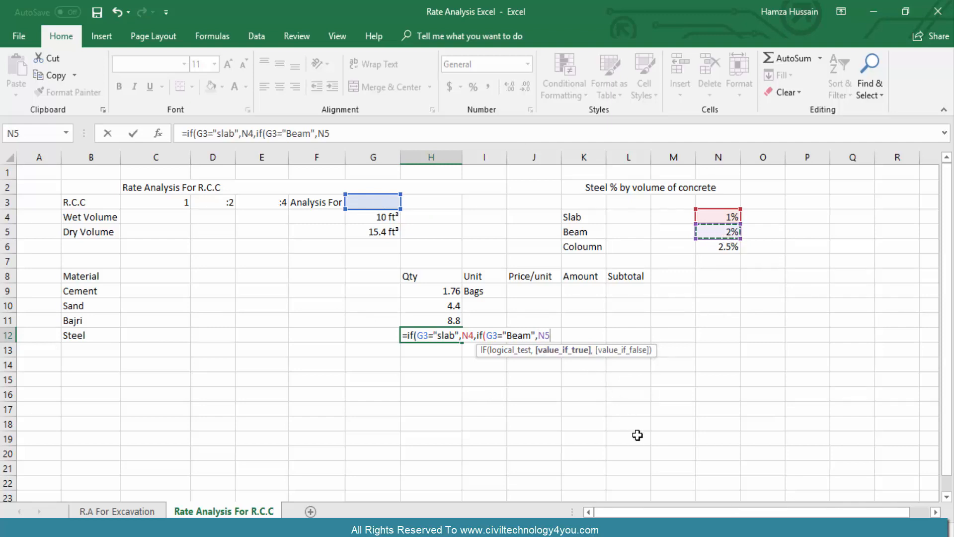
type(",")
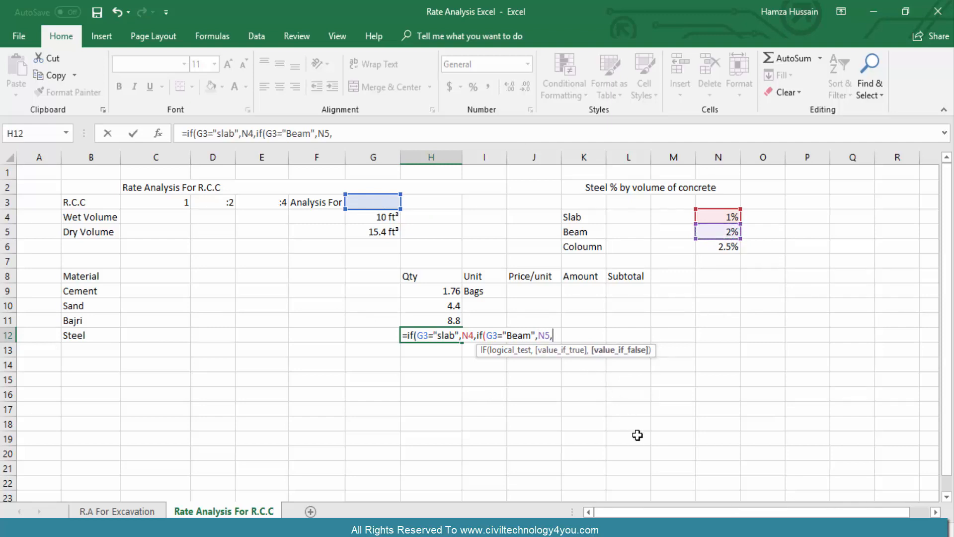
- Nest a third IF in the H12 steel formula that compares G3 with Coloumn, and try to enter the formula
type("If")
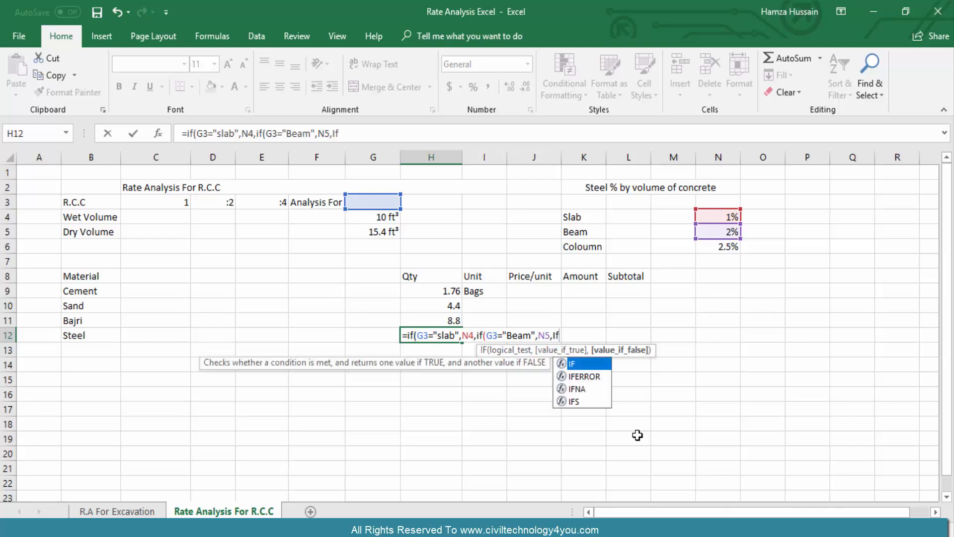
type("(")
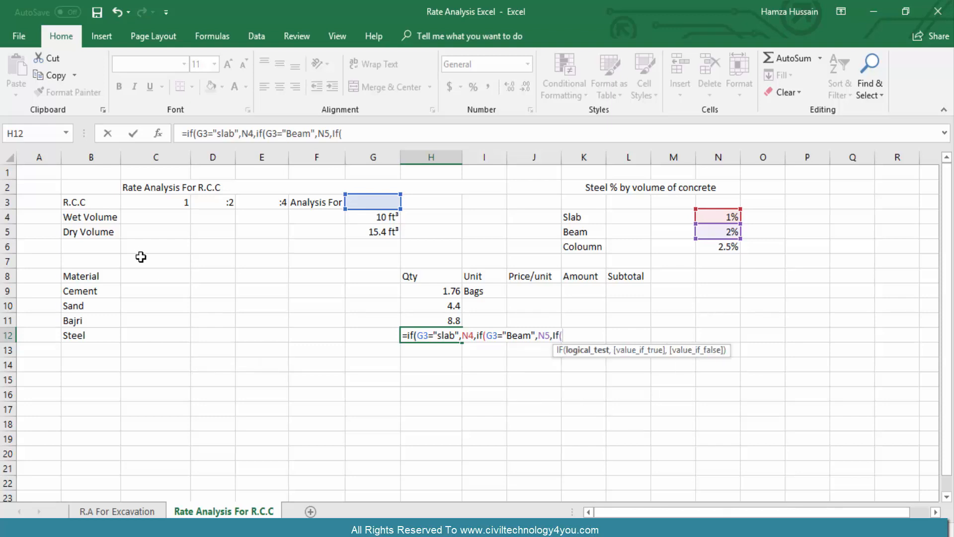
left_click(387, 202)
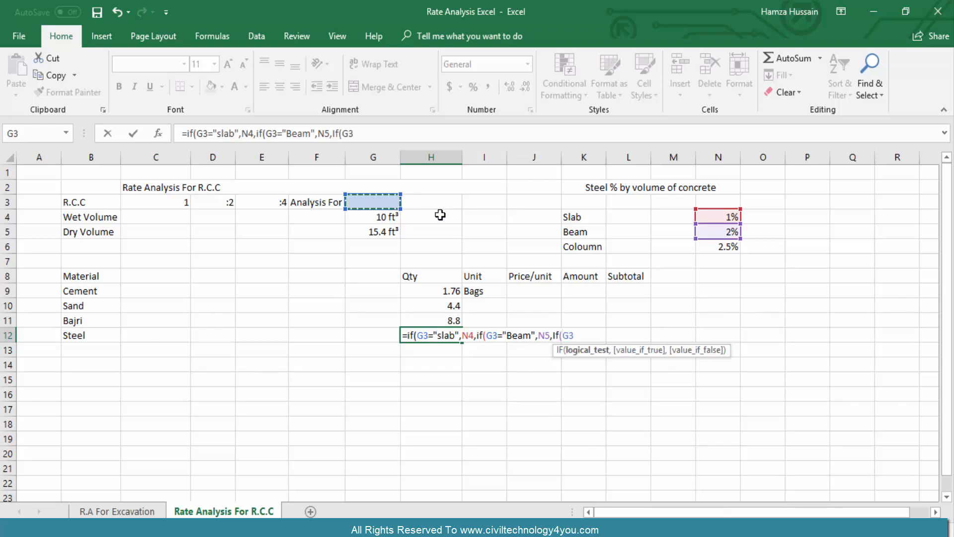
type("=")
type("CV")
key("BackSpace")
key("BackSpace")
type("Co")
type("loumn")
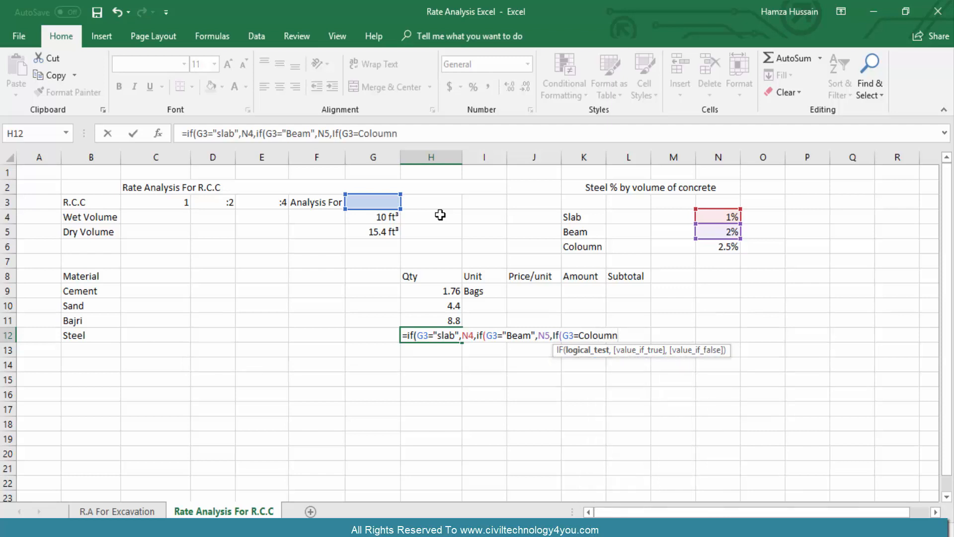
key("Return")
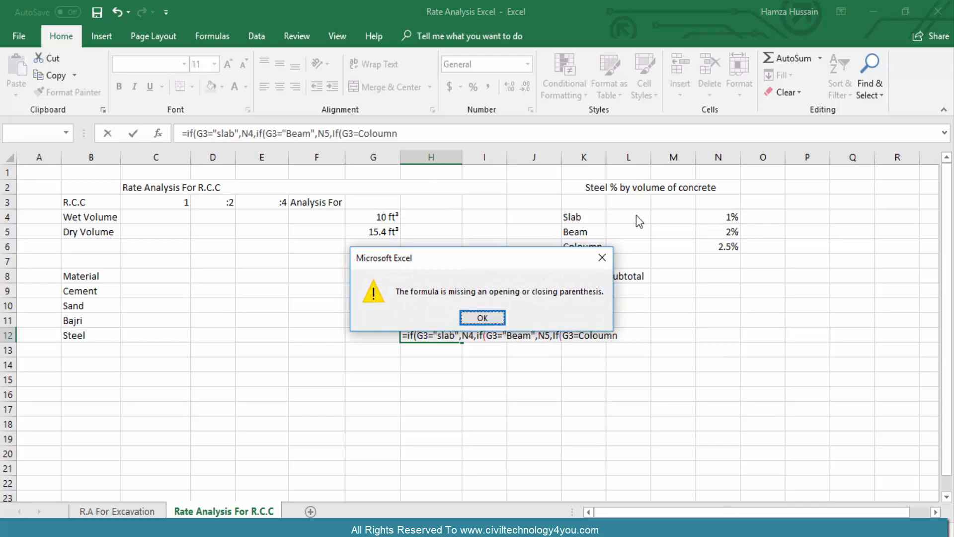
left_click(602, 258)
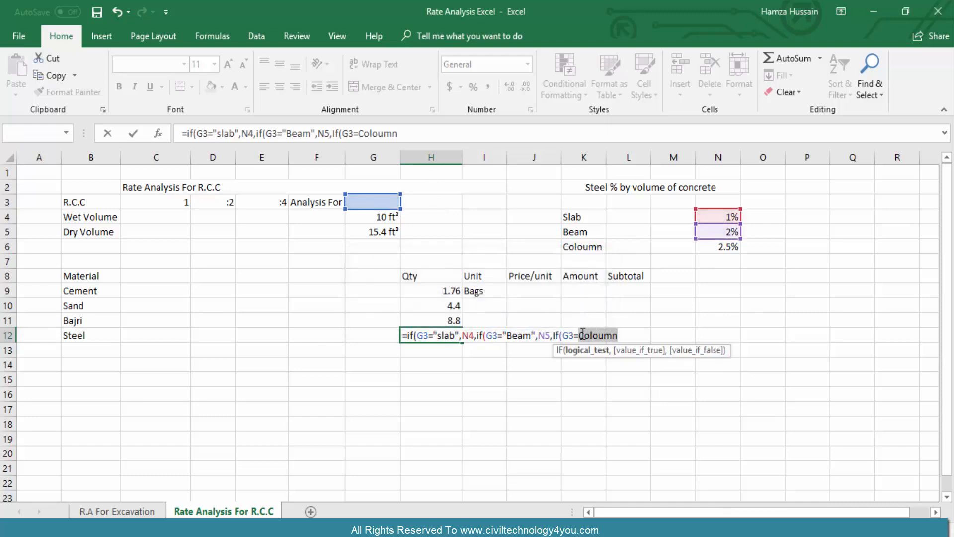
- Complete the third IF in the H12 steel formula so it returns N6 when G3 equals "Coloumn", and close all three IFs
left_click(579, 335)
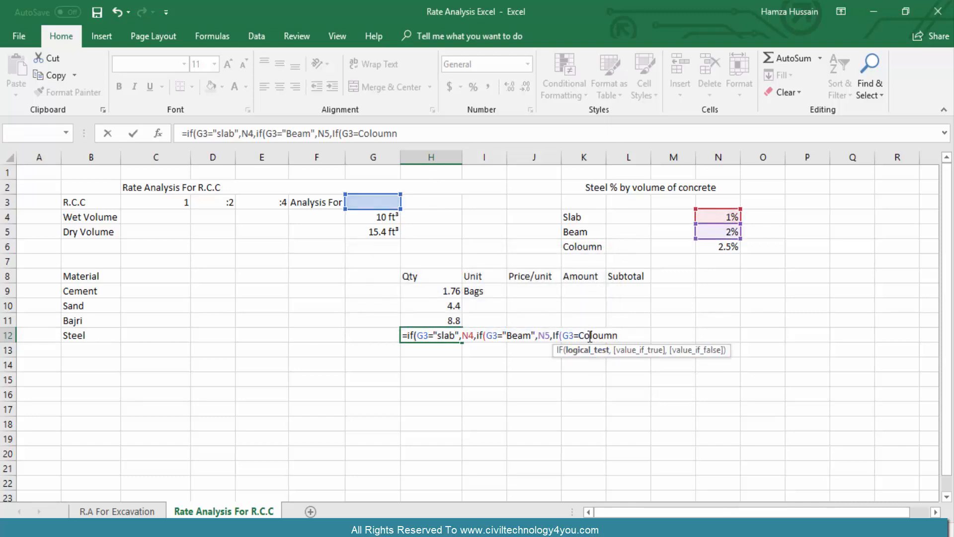
type("\"")
left_click(633, 336)
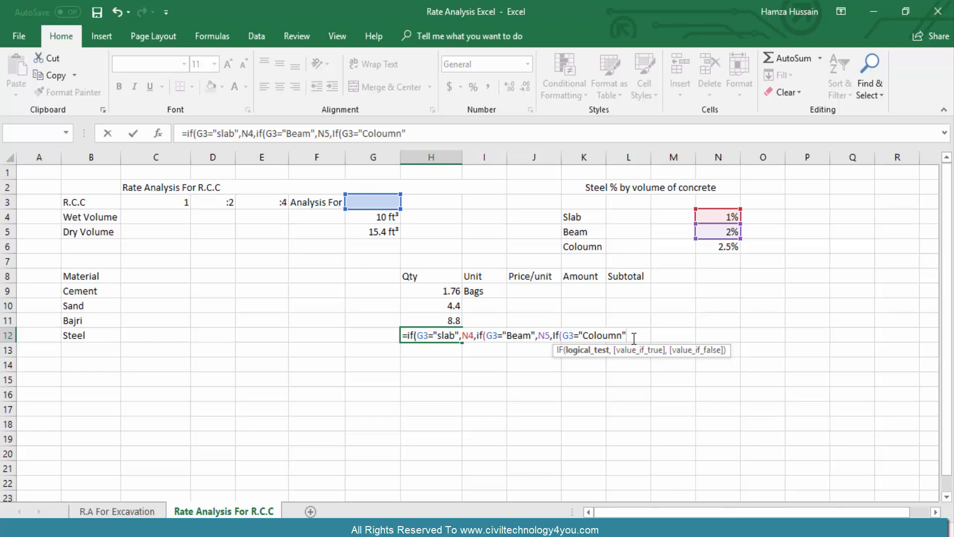
type(",")
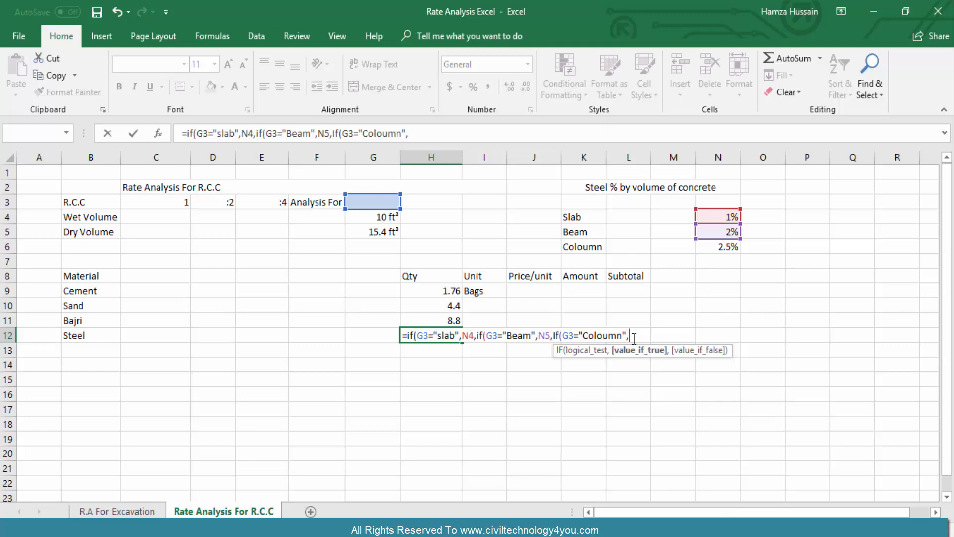
left_click(720, 251)
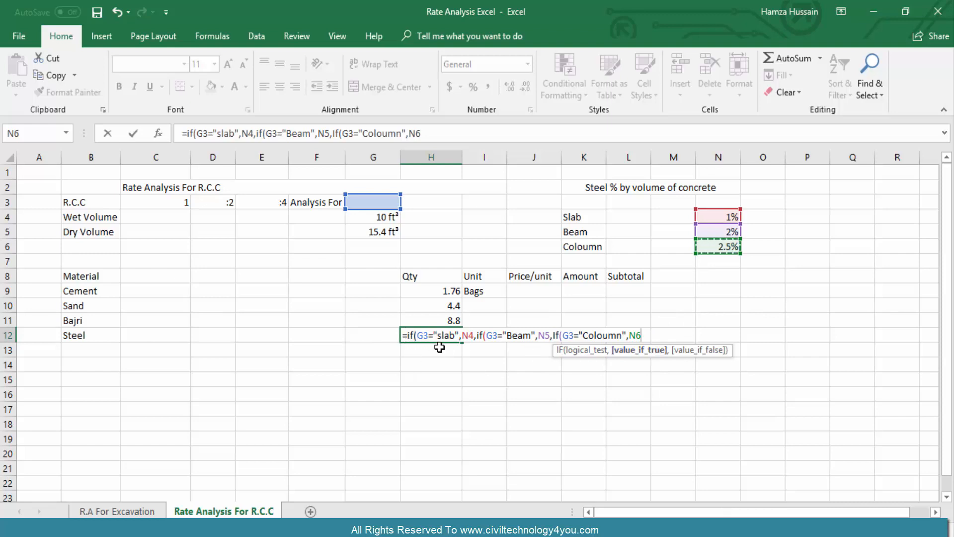
mouse_move(702, 528)
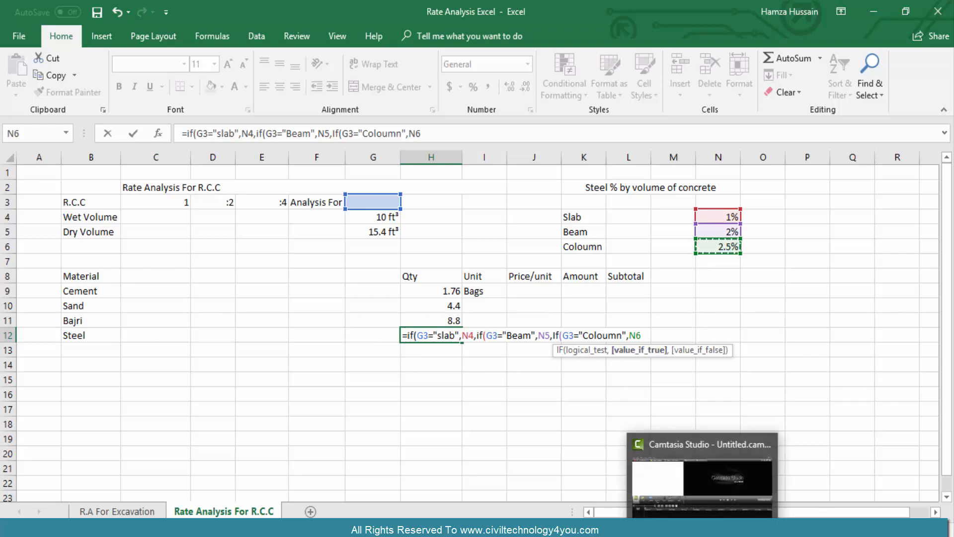
type(")")
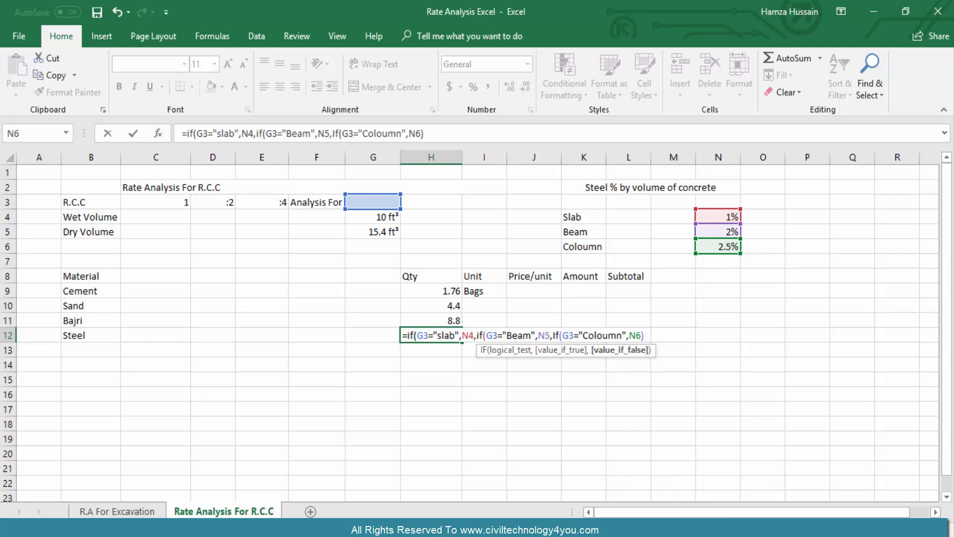
type("))")
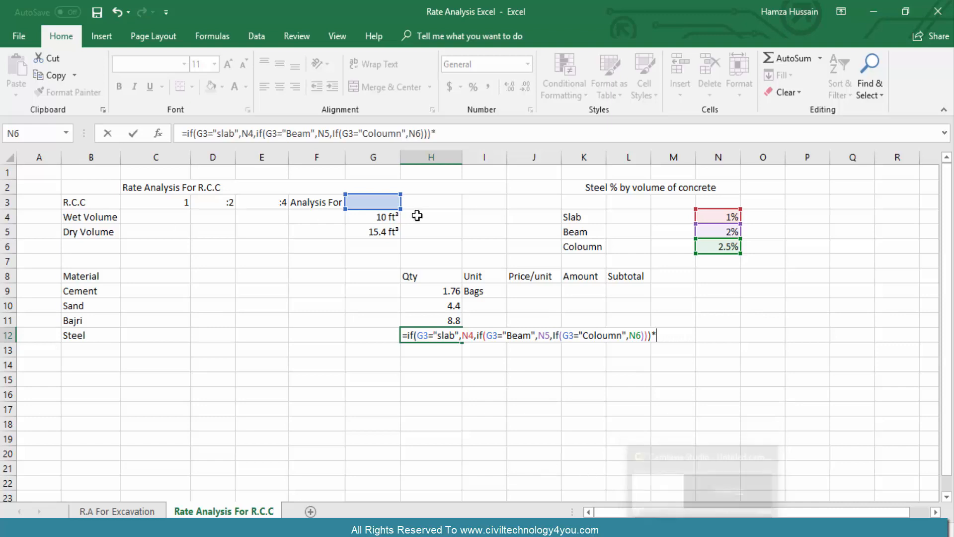
- Multiply the nested IF result in H12 by the wet volume G4 and by 222.50, and enter the formula
type("*")
left_click(386, 218)
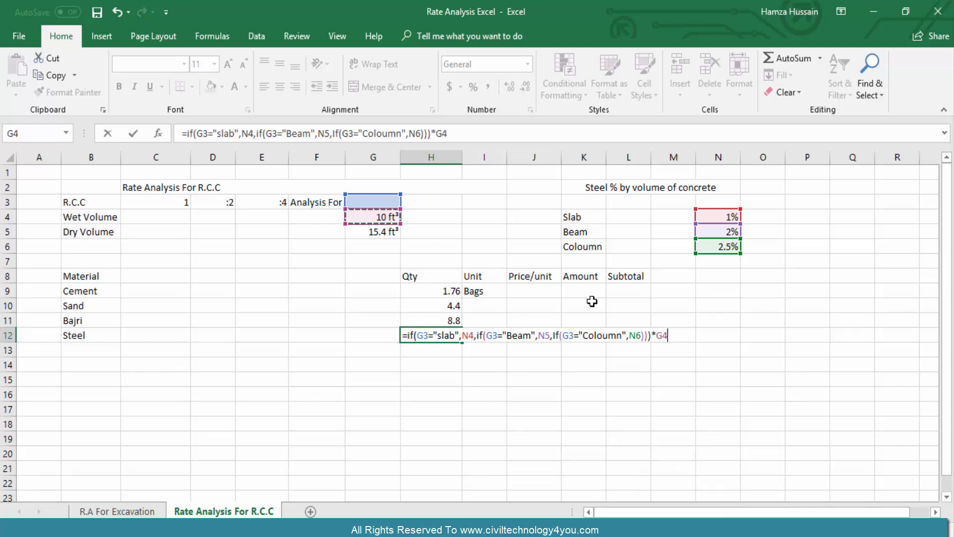
type("*")
type("22")
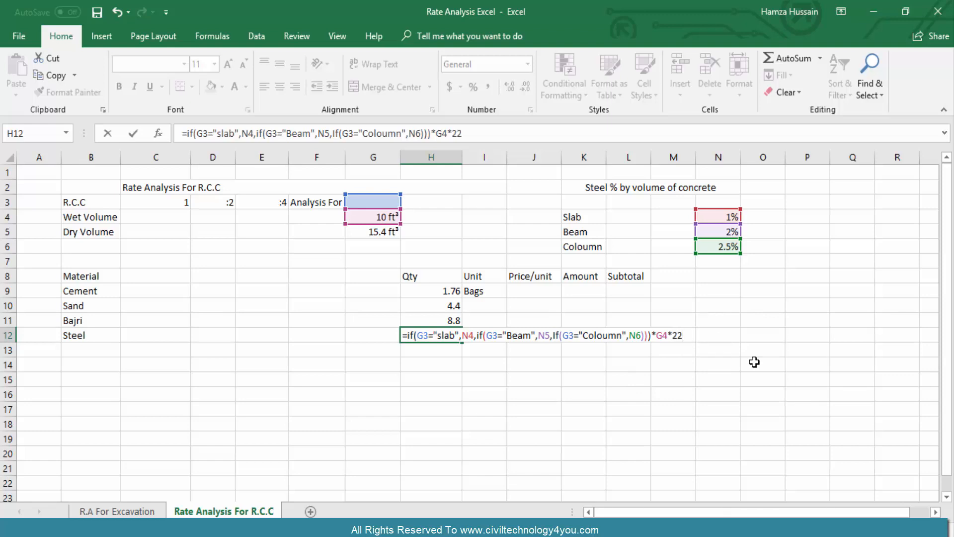
type("2.50")
key("Return")
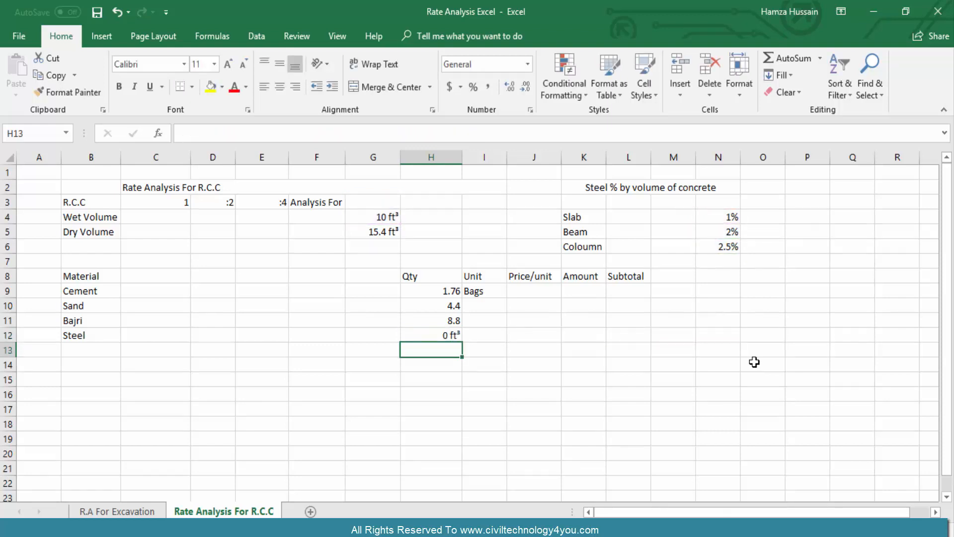
- Reset the number format of the steel quantity in H12 to General
left_click(420, 334)
right_click(420, 333)
left_click(477, 269)
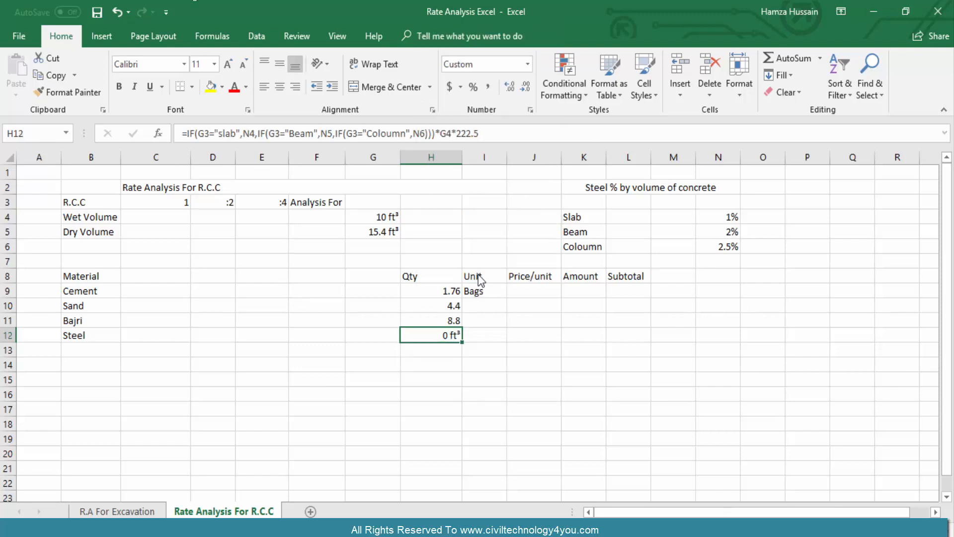
left_click(320, 160)
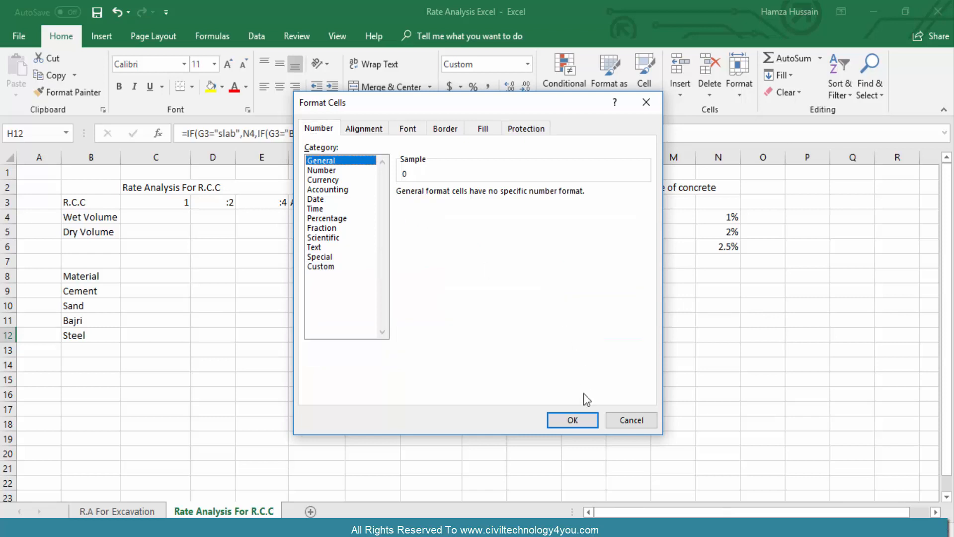
left_click(572, 420)
left_click(440, 365)
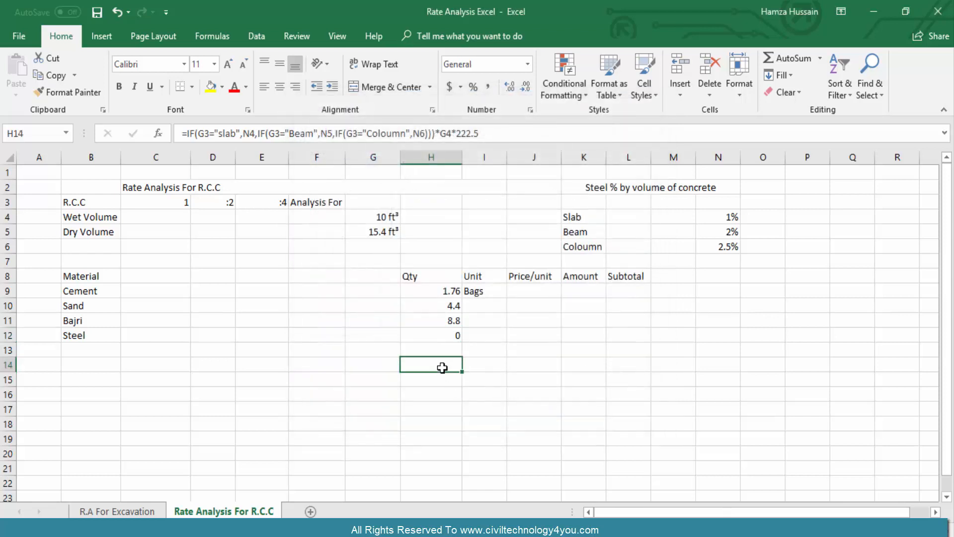
- Give the steel quantity in H12 a custom number format that adds the unit "kg" to General
left_click(438, 337)
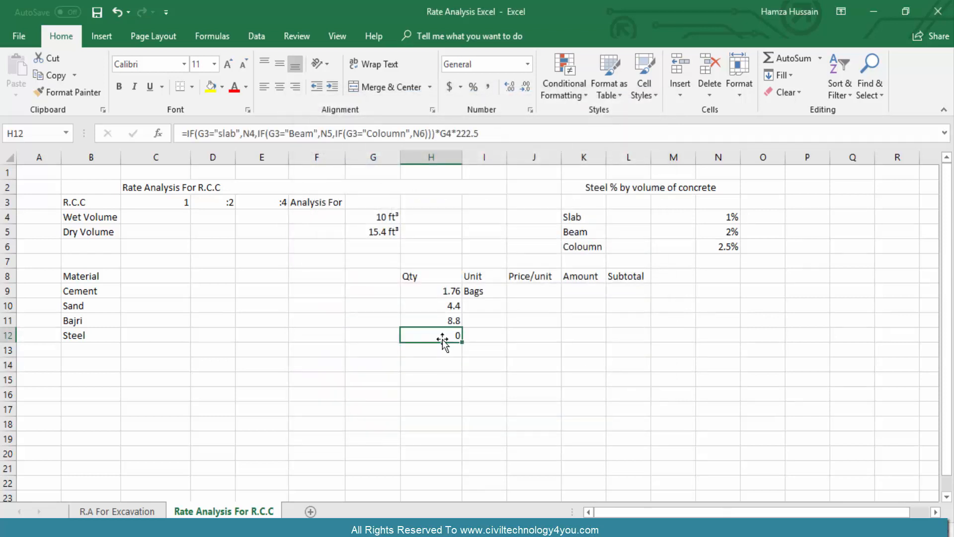
right_click(443, 339)
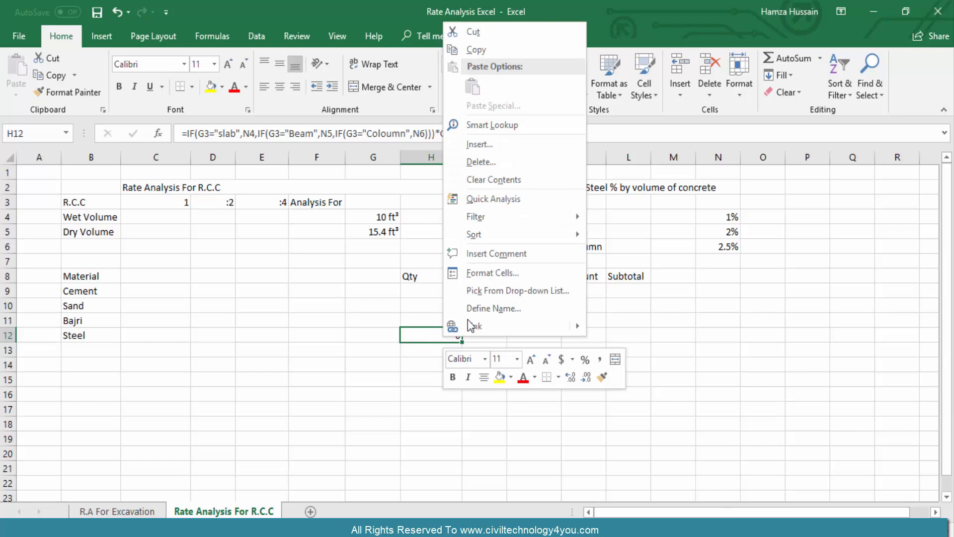
left_click(502, 274)
left_click(354, 269)
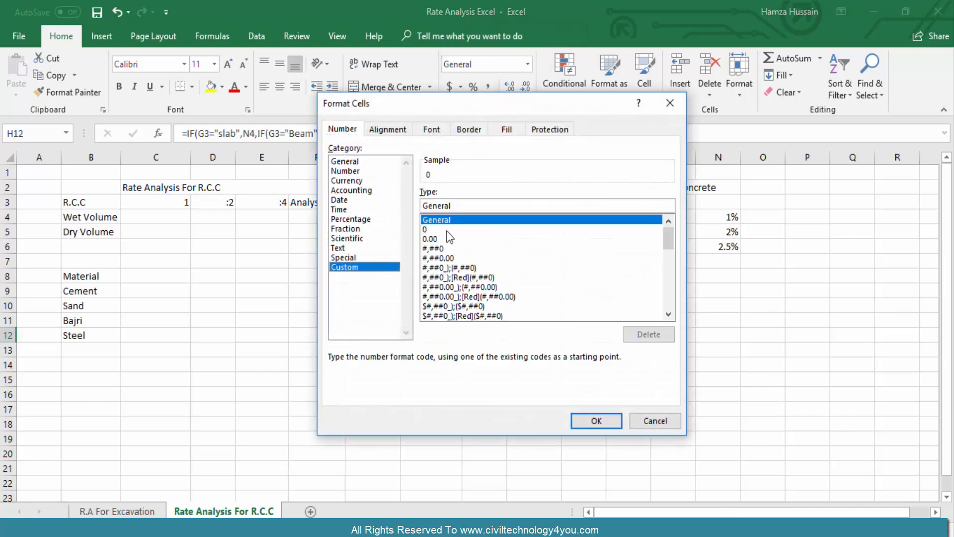
left_click(457, 206)
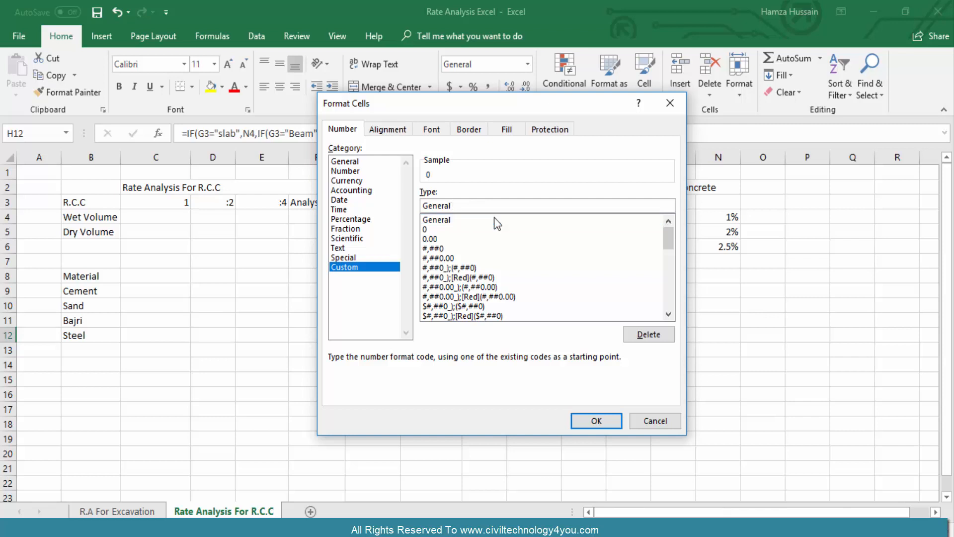
type("\"kg\"")
key("Return")
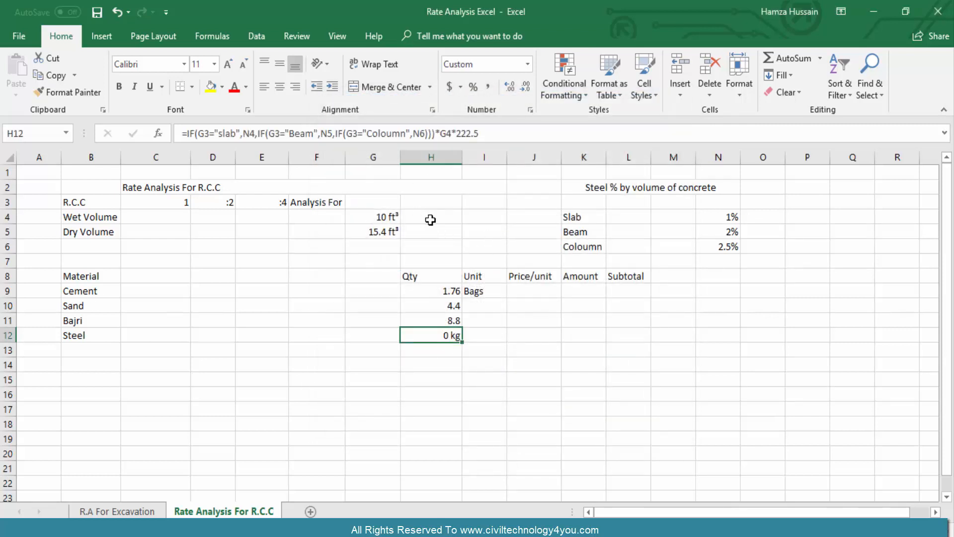
- Test the steel formula by entering slab as the Analysis For value in G3 and checking H12
left_click(357, 202)
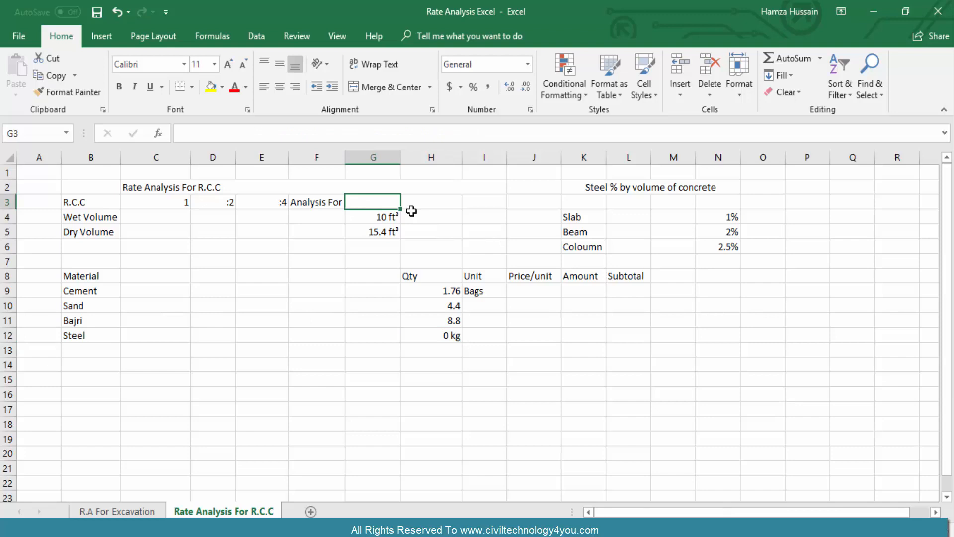
type("slab")
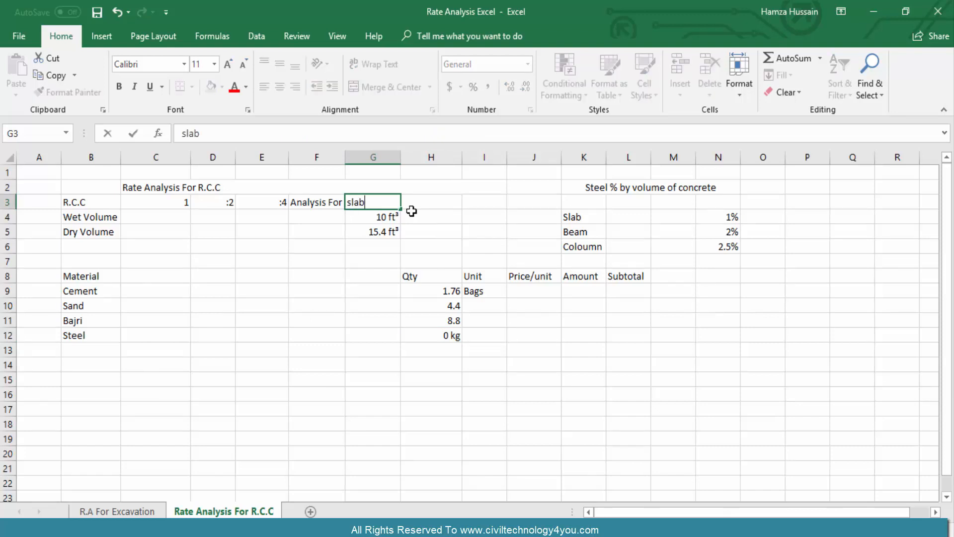
key("Return")
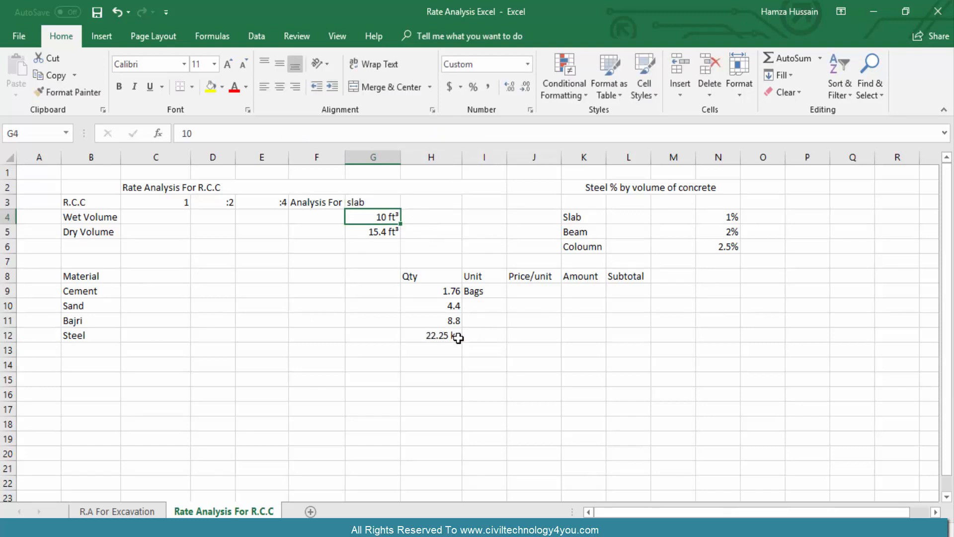
left_click(430, 339)
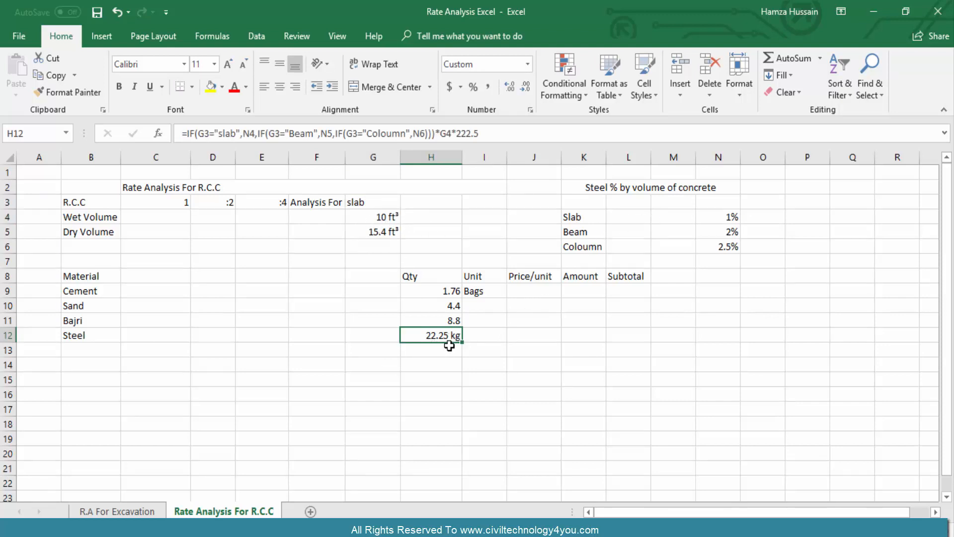
- Replace the Analysis For value in G3 with Beam to test the steel quantity formula
left_click(369, 204)
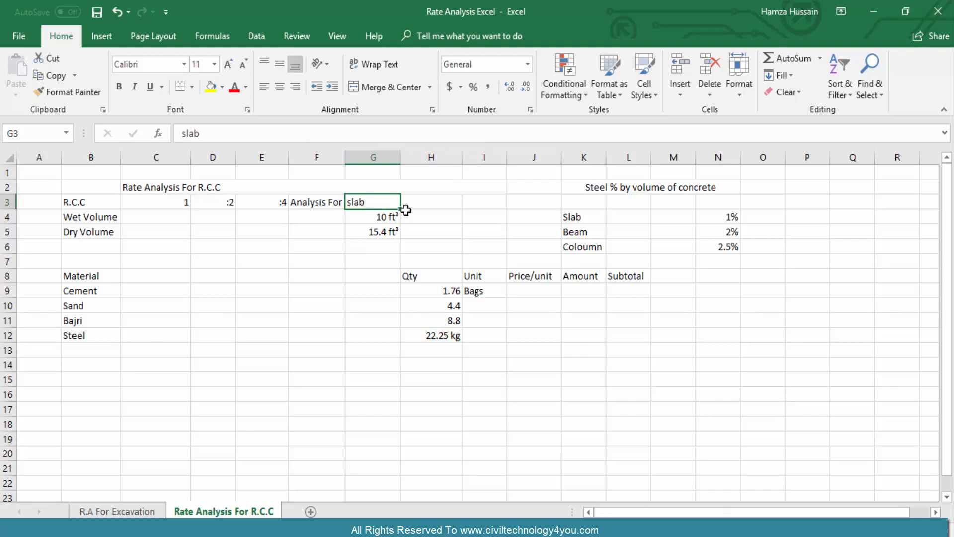
key("Delete")
type("Bea,")
key("Return")
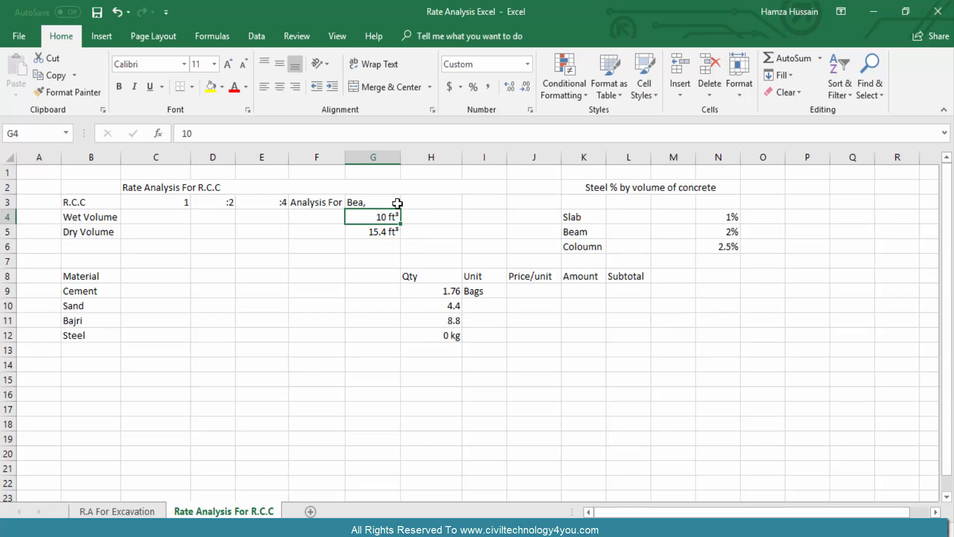
left_click(374, 200)
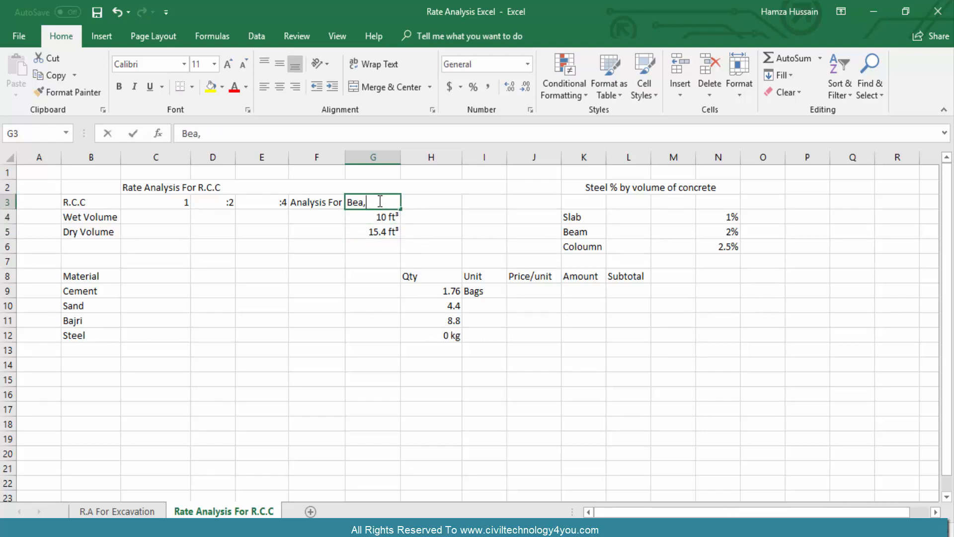
double_click(378, 201)
key("BackSpace")
type("m3")
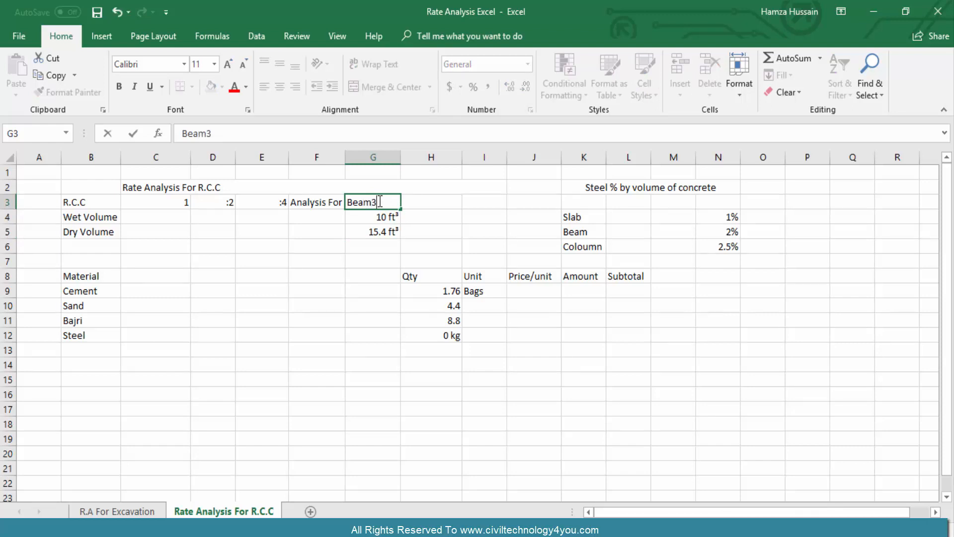
key("BackSpace")
key("Return")
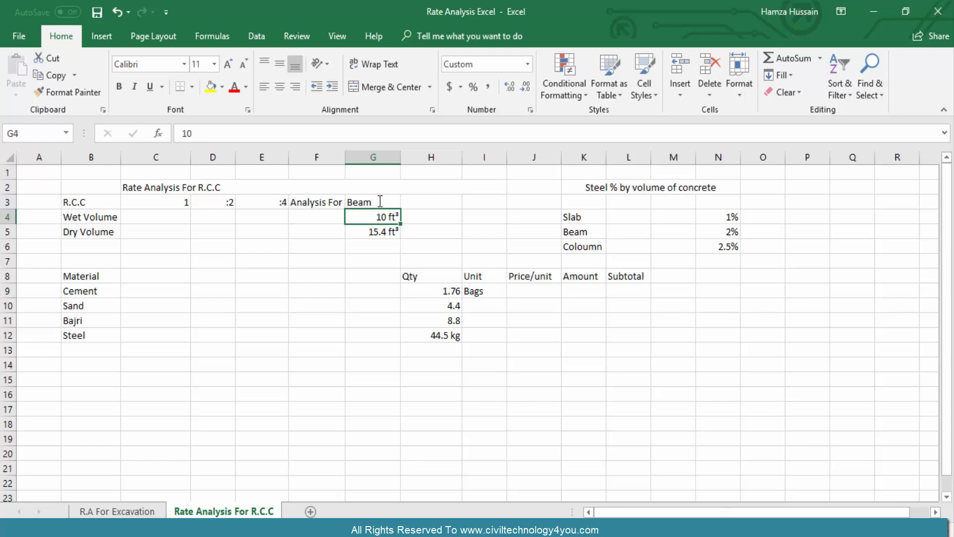
- Change the Analysis For value in G3 to Coloumn to test the third steel percentage
left_click(377, 205)
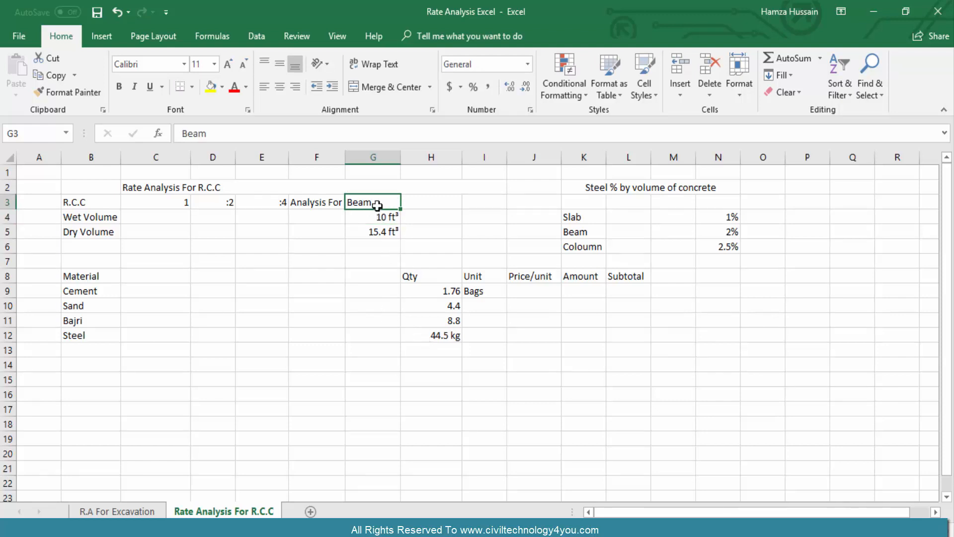
type("Co")
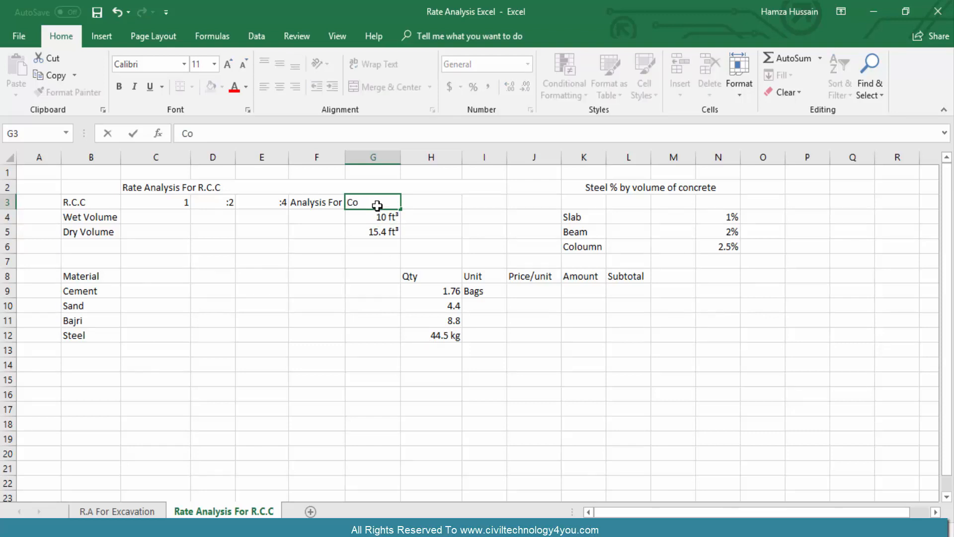
type("loumn")
key("Return")
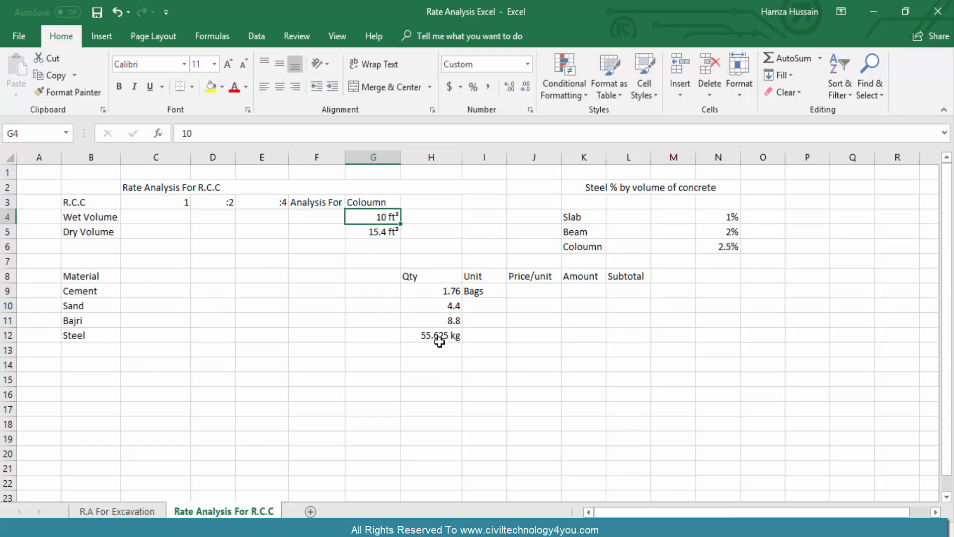
- Add list data validation to the Analysis For cell G3, using the member names in K4:K6 as the source
left_click(374, 202)
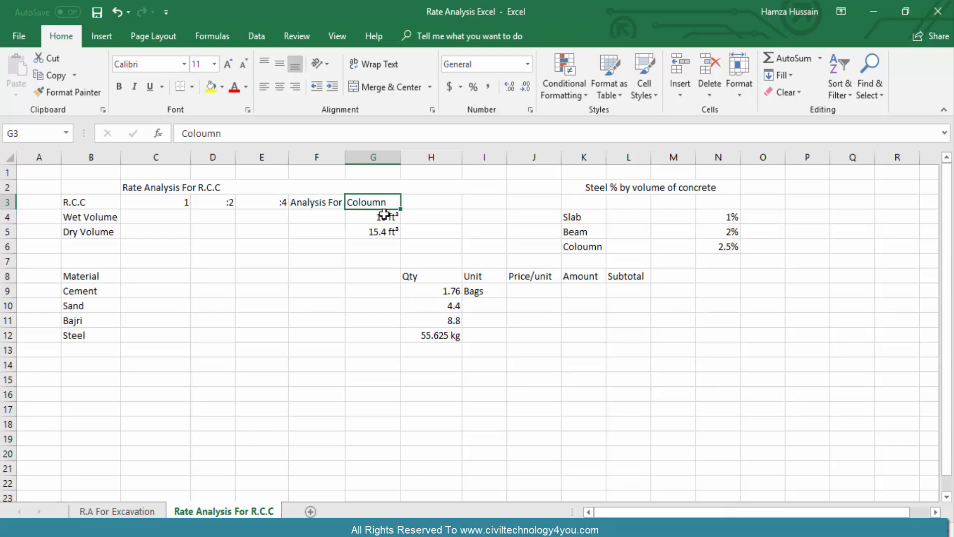
left_click(256, 43)
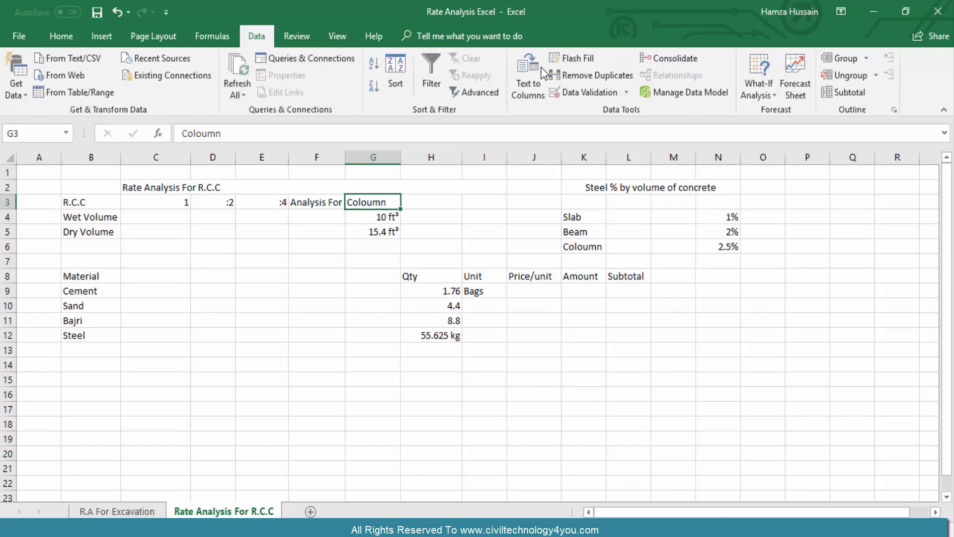
left_click(605, 93)
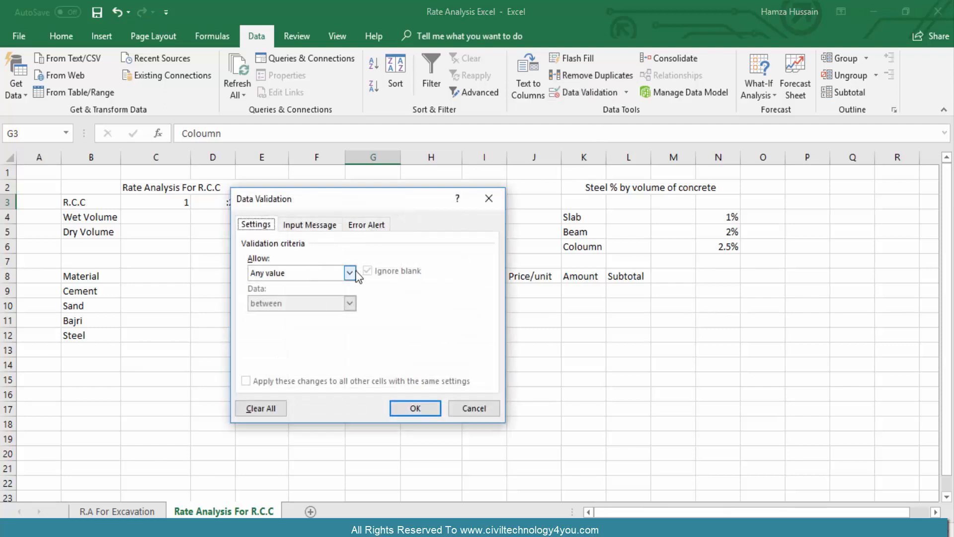
left_click(350, 273)
left_click(298, 312)
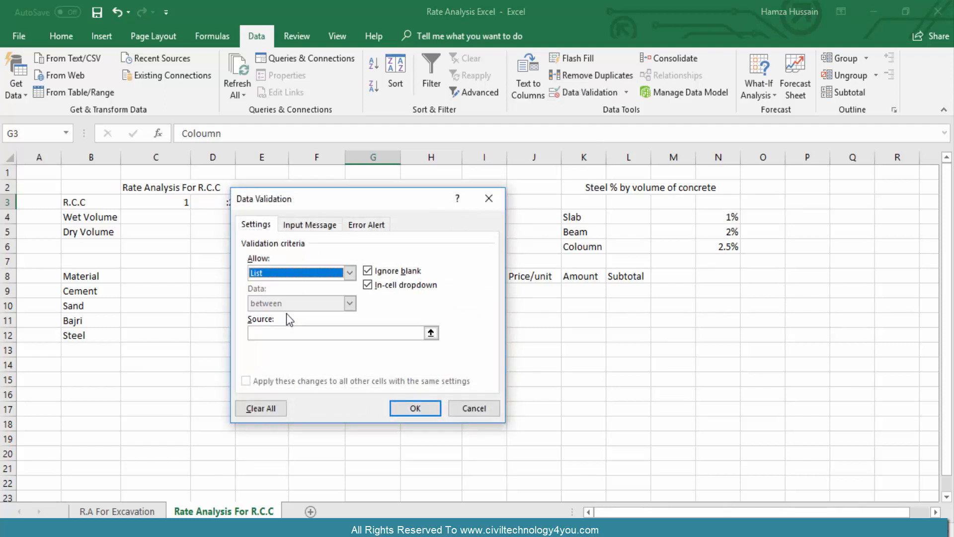
left_click(431, 332)
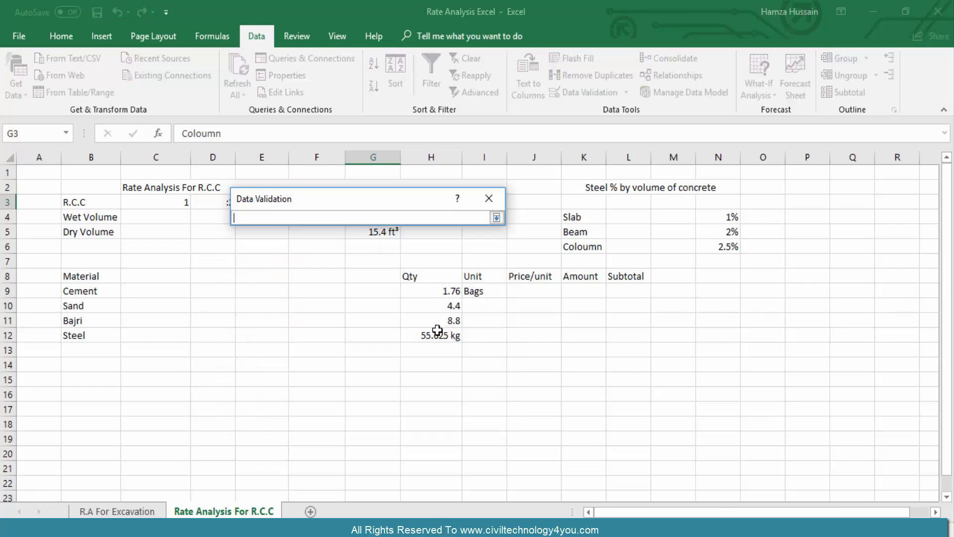
left_click_drag(584, 217, 582, 247)
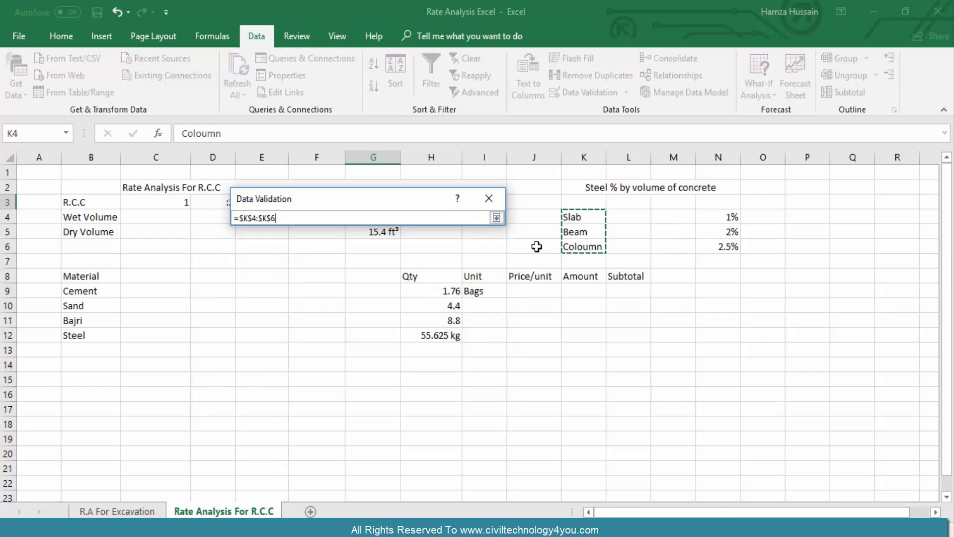
left_click(496, 217)
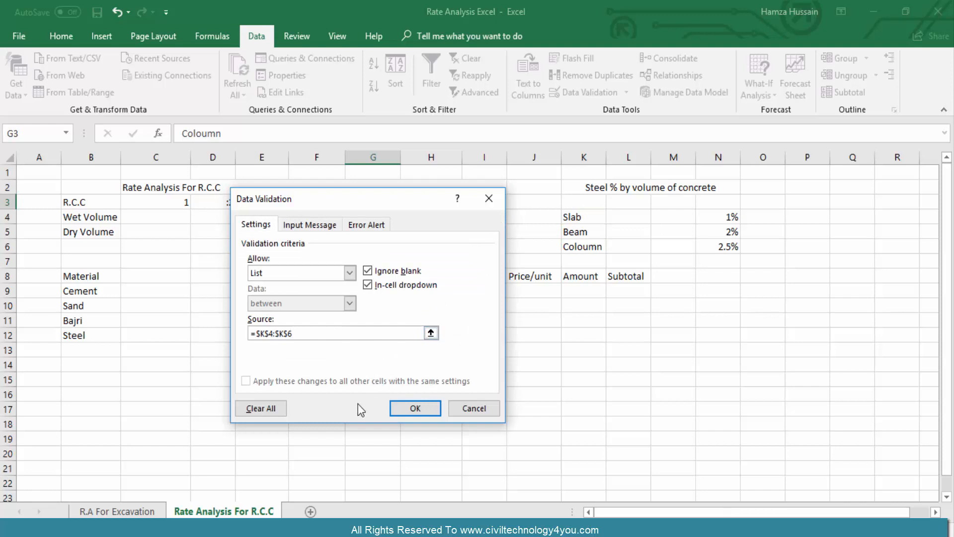
left_click(413, 408)
left_click(449, 236)
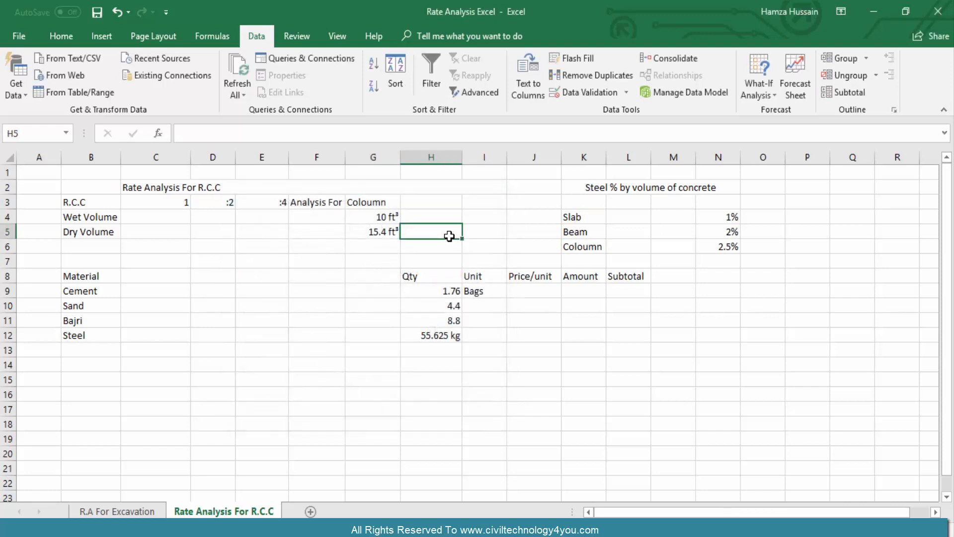
- Test the drop-down in G3 by choosing Slab, Beam and finally Coloumn, checking the steel quantity in H12 each time
left_click(377, 210)
left_click(392, 202)
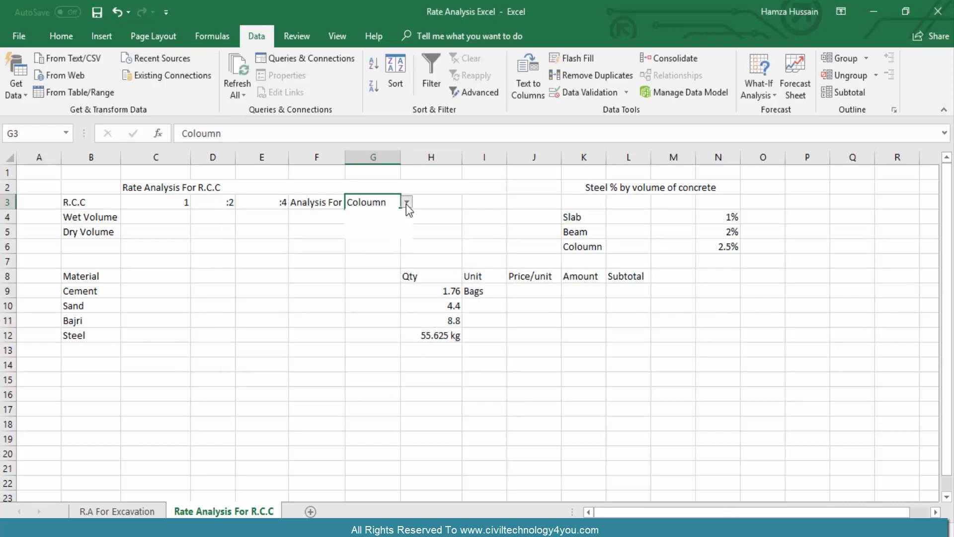
left_click(407, 203)
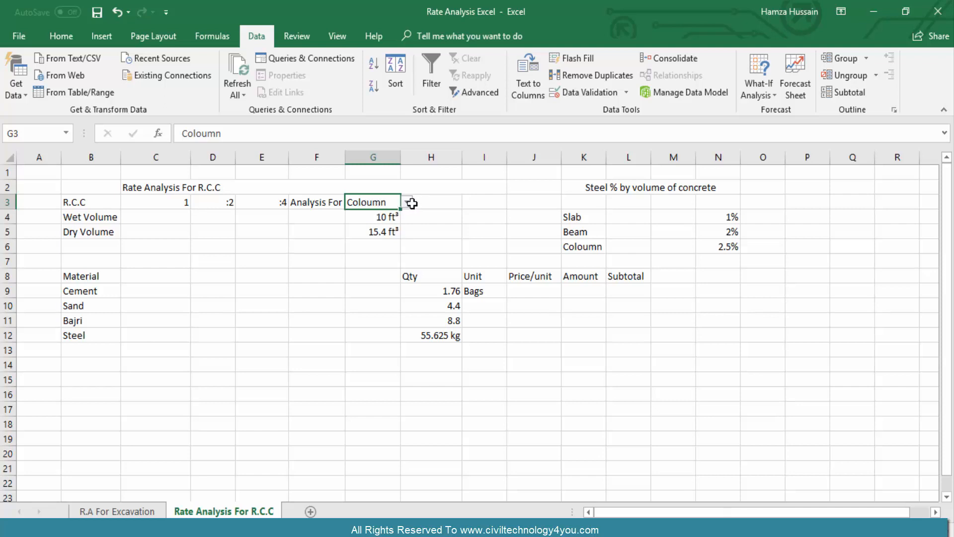
left_click(407, 203)
left_click(379, 215)
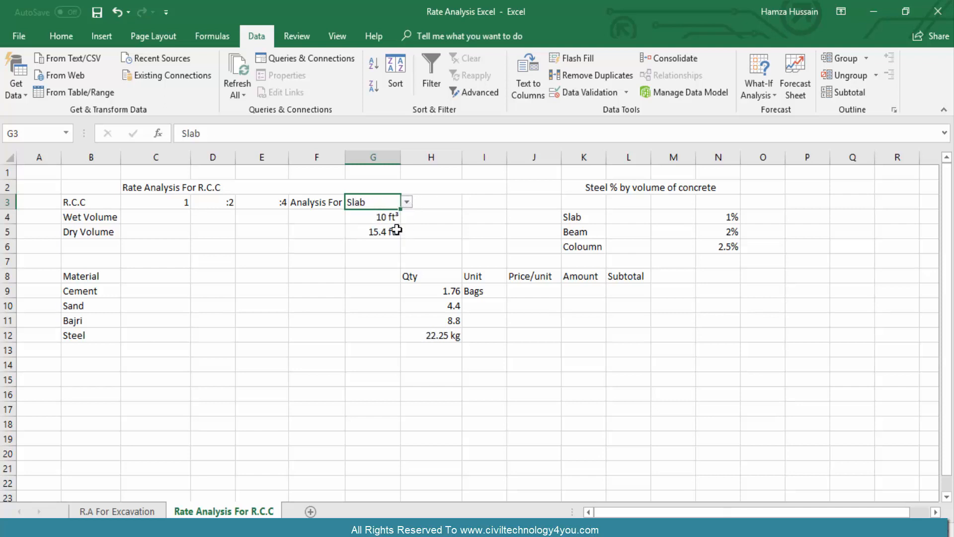
left_click(406, 203)
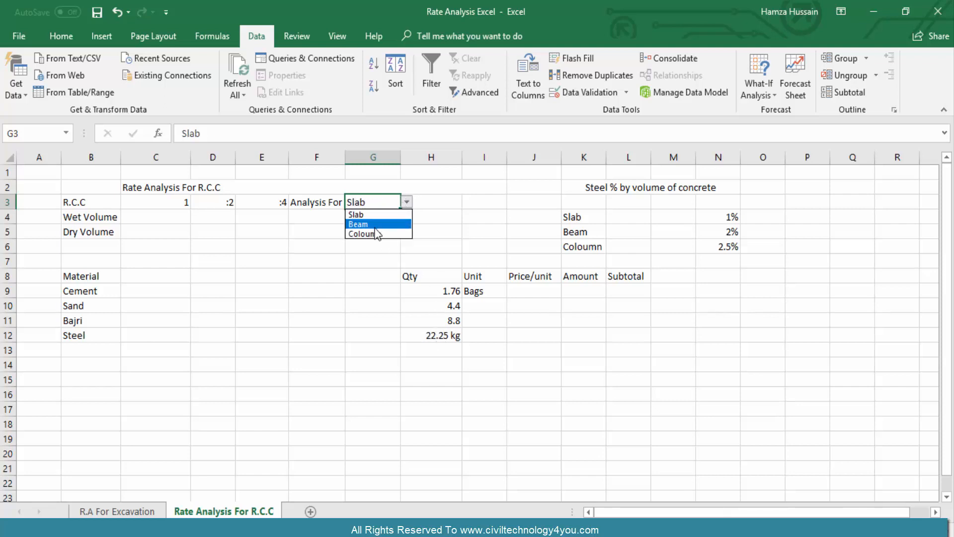
left_click(375, 225)
left_click(407, 203)
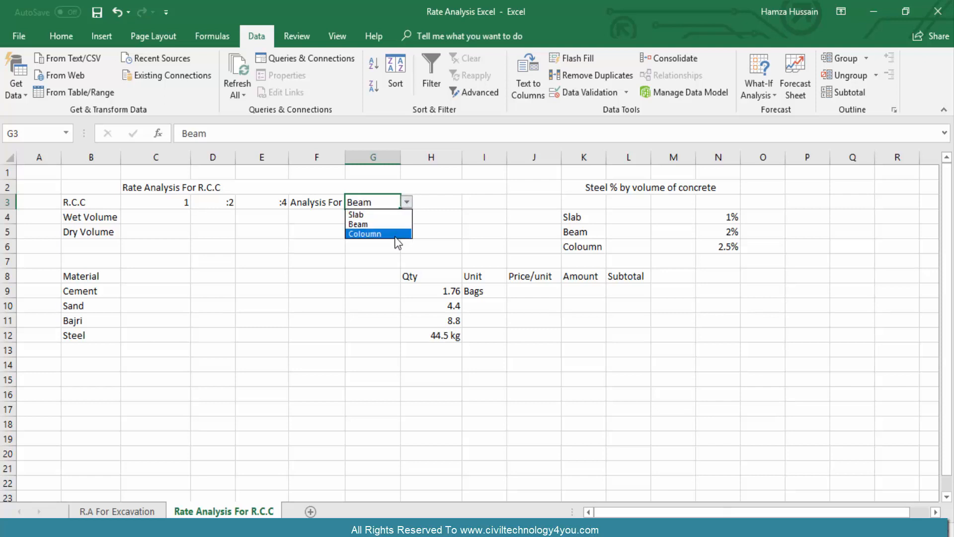
left_click(396, 235)
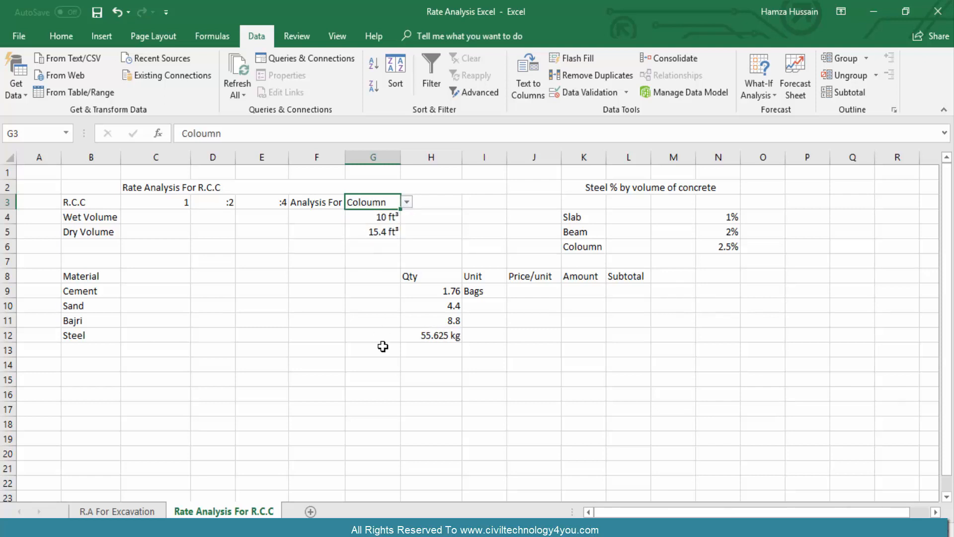